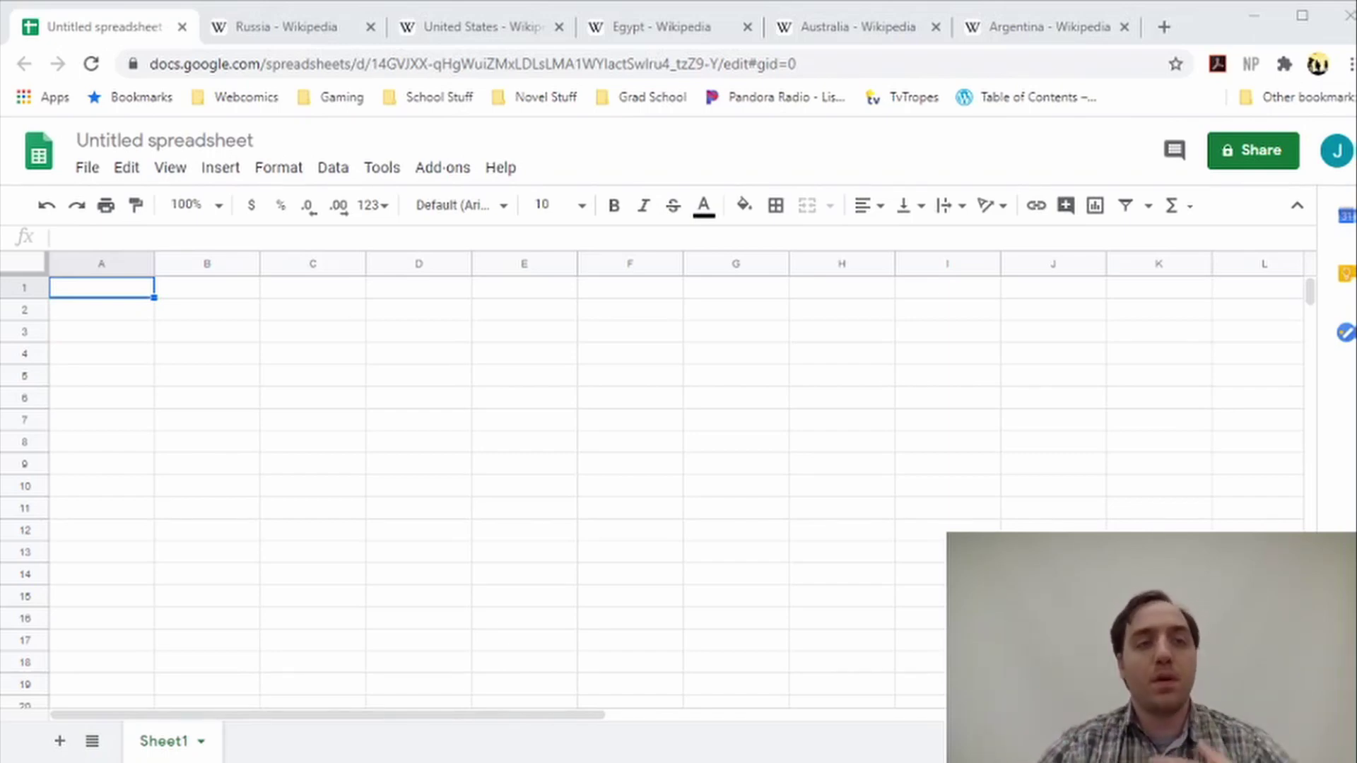
- Enter the column headers "Area of a country" in cell A1 and "Population" in cell B1
{"action": "left_click", "coordinate": [1205, 426]}
{"action": "left_click", "coordinate": [125, 299]}
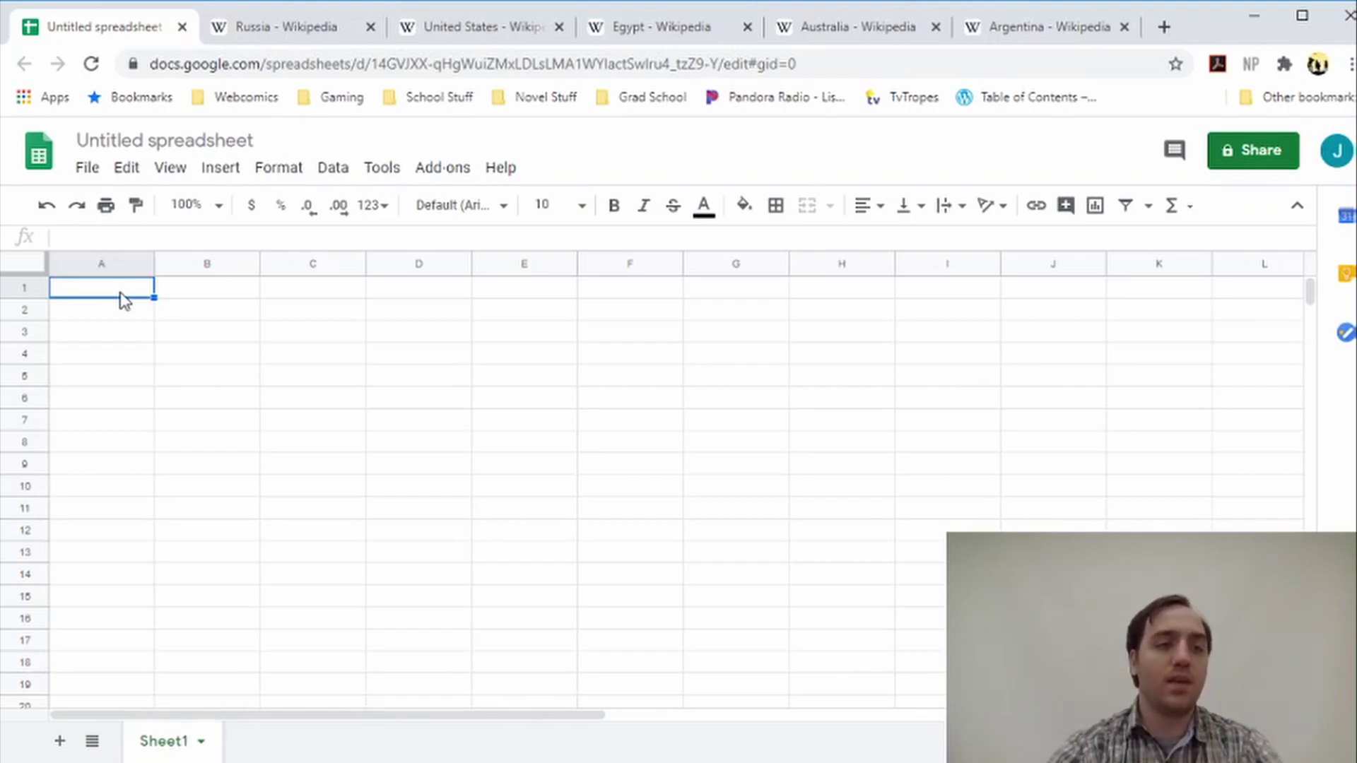
{"action": "type", "text": "Area"}
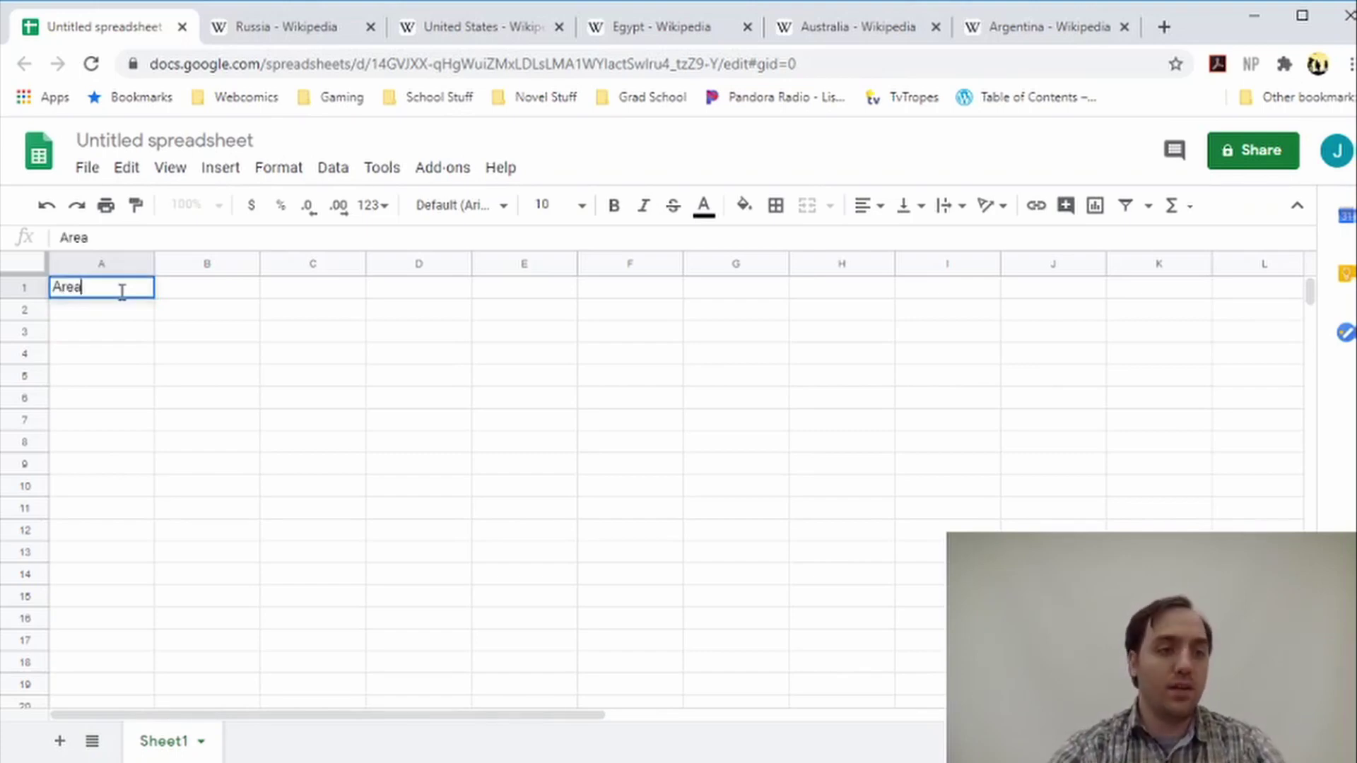
{"action": "type", "text": " of a country"}
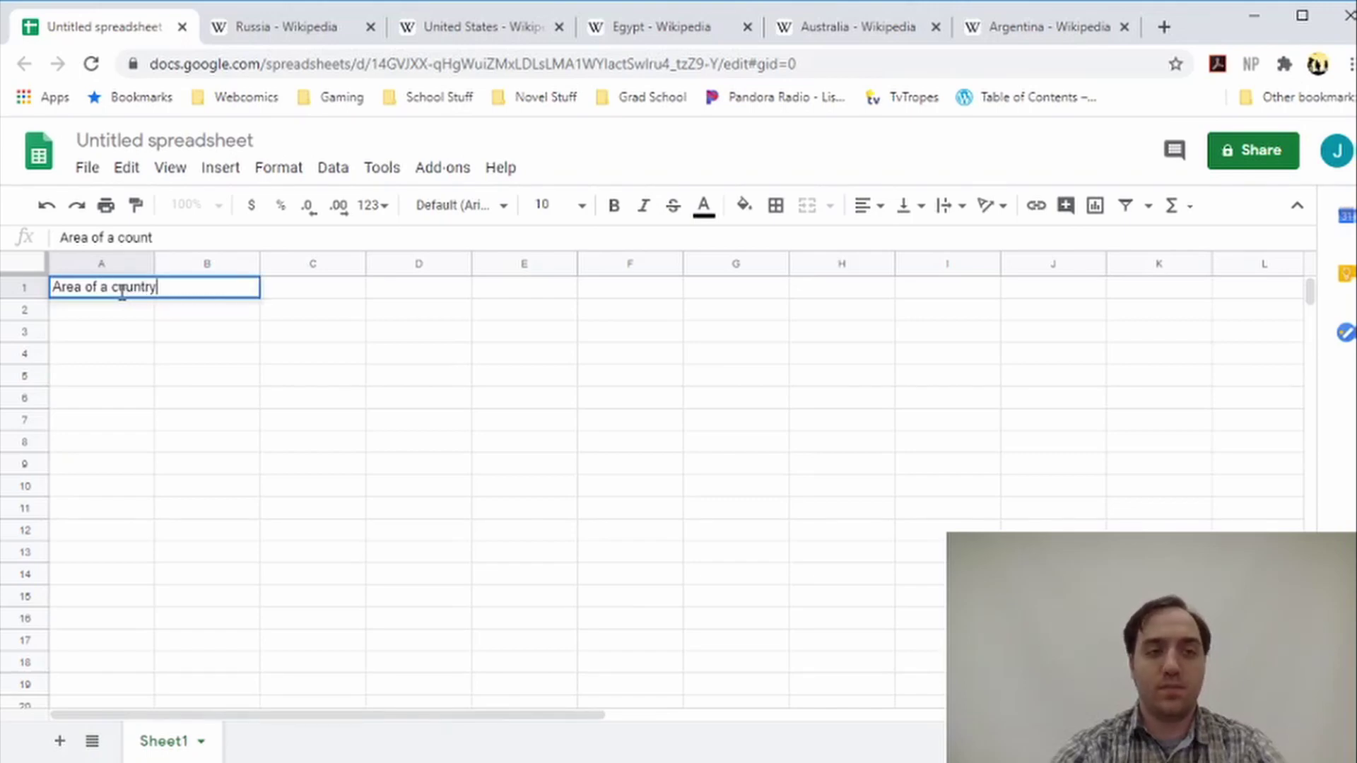
{"action": "key", "text": "Tab"}
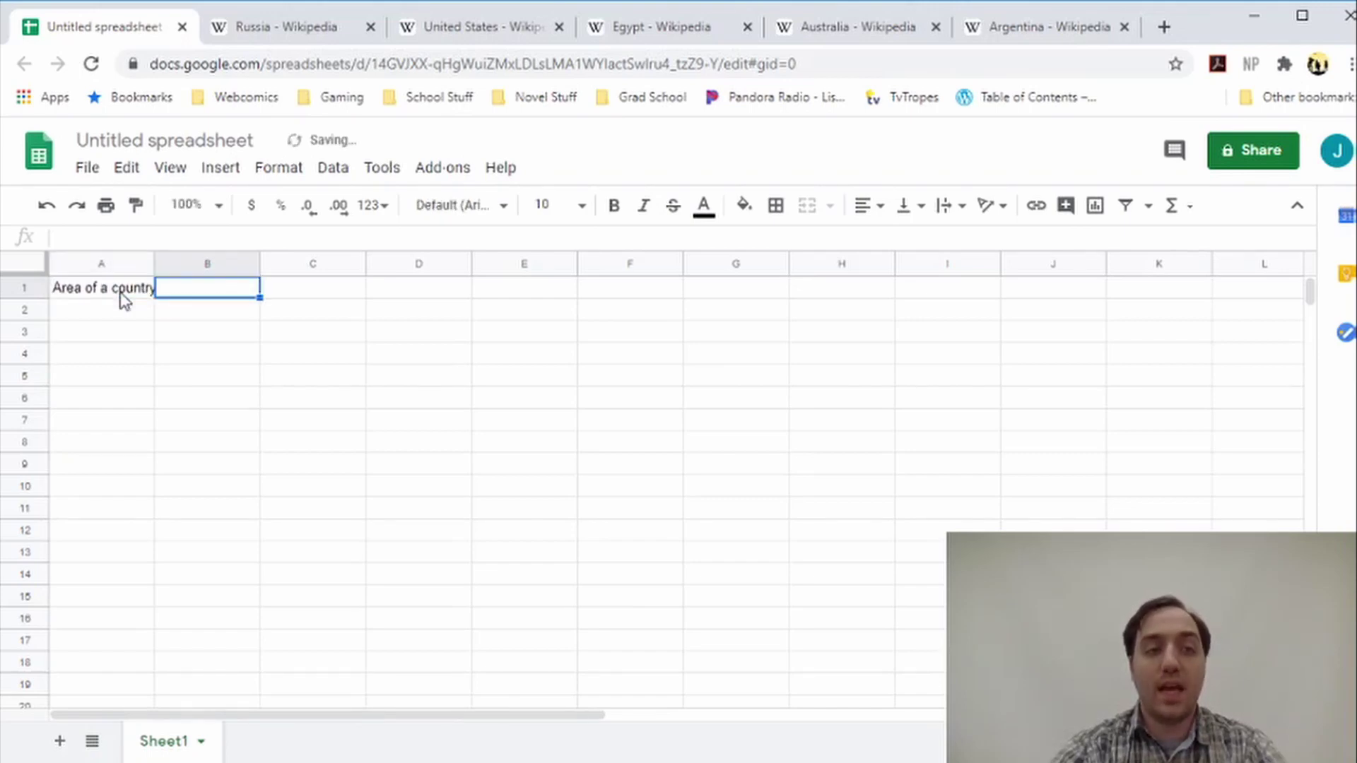
{"action": "type", "text": "Population"}
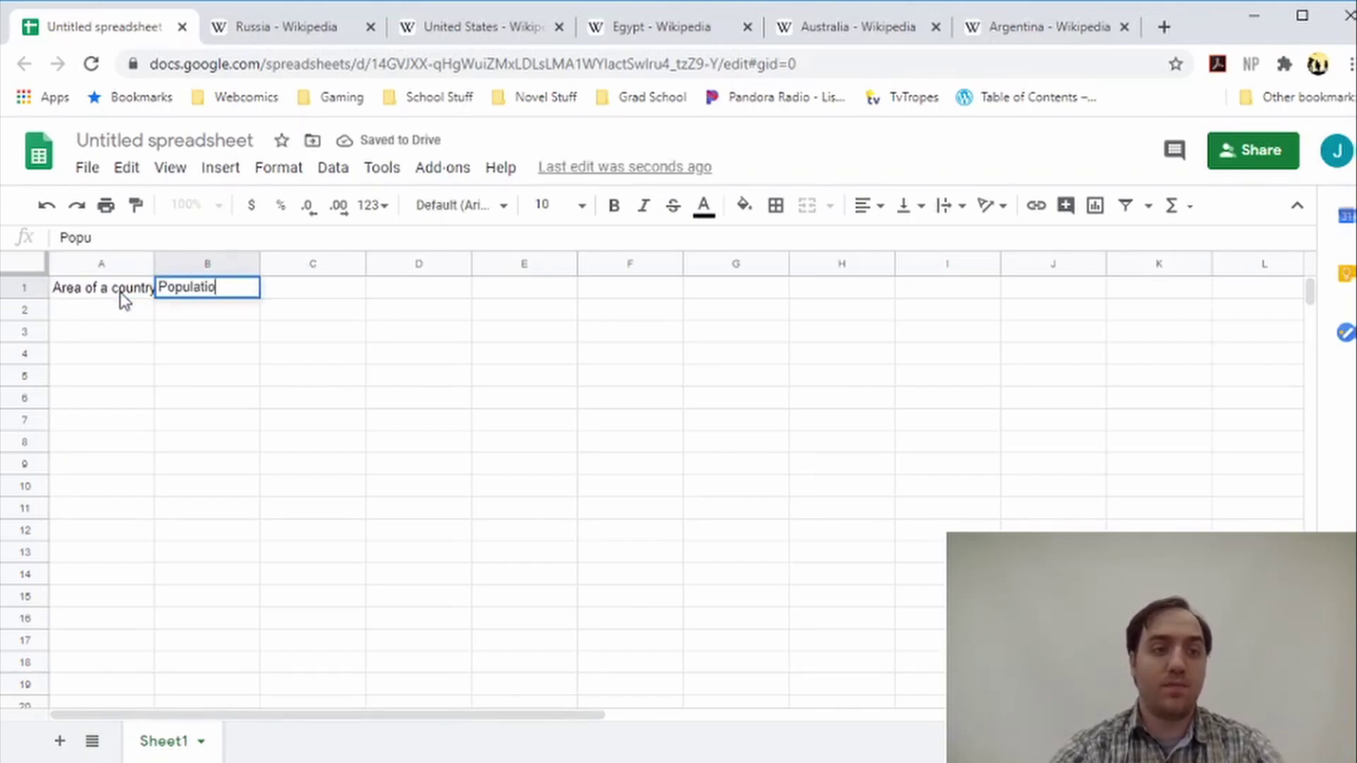
{"action": "key", "text": "Return"}
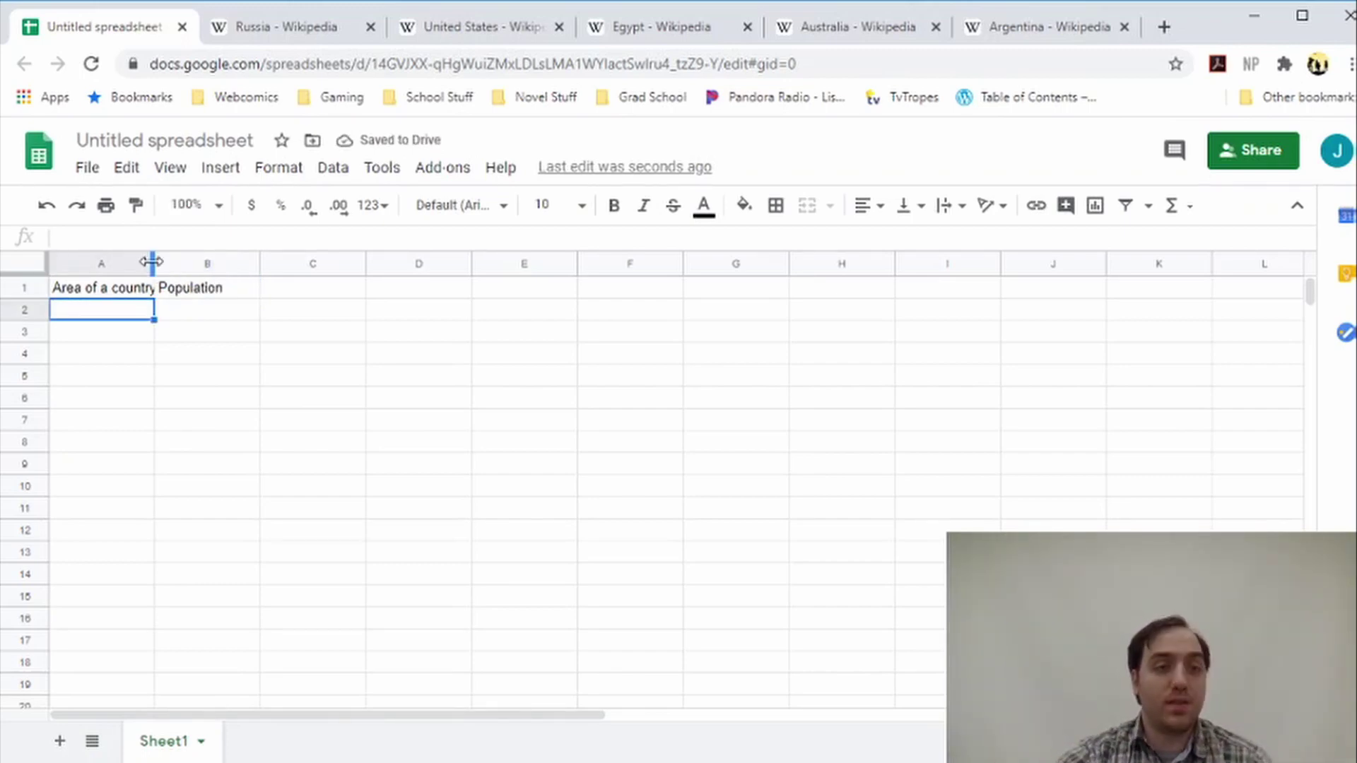
- Fit the widths of columns A and B to their header text
{"action": "double_click", "coordinate": [153, 264]}
{"action": "double_click", "coordinate": [265, 266]}
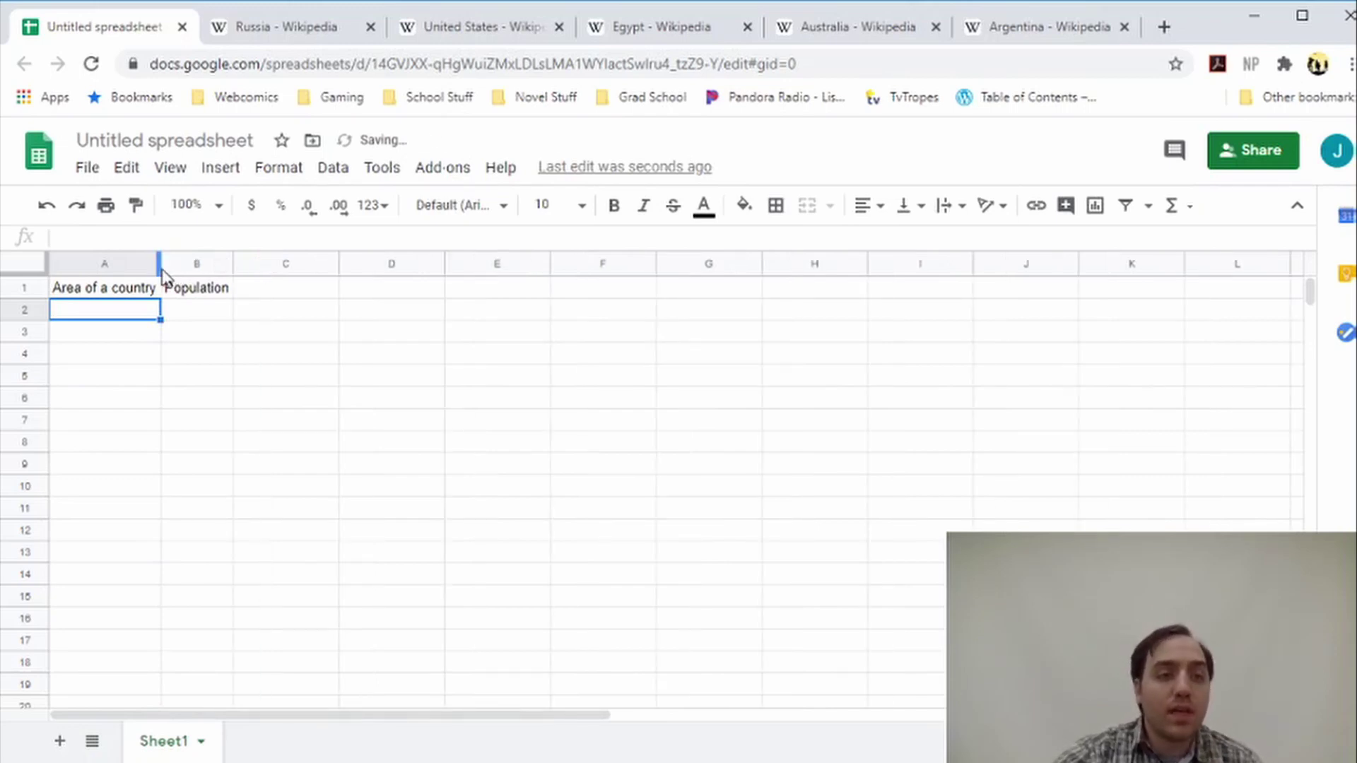
{"action": "left_click_drag", "start_coordinate": [160, 268], "coordinate": [159, 267]}
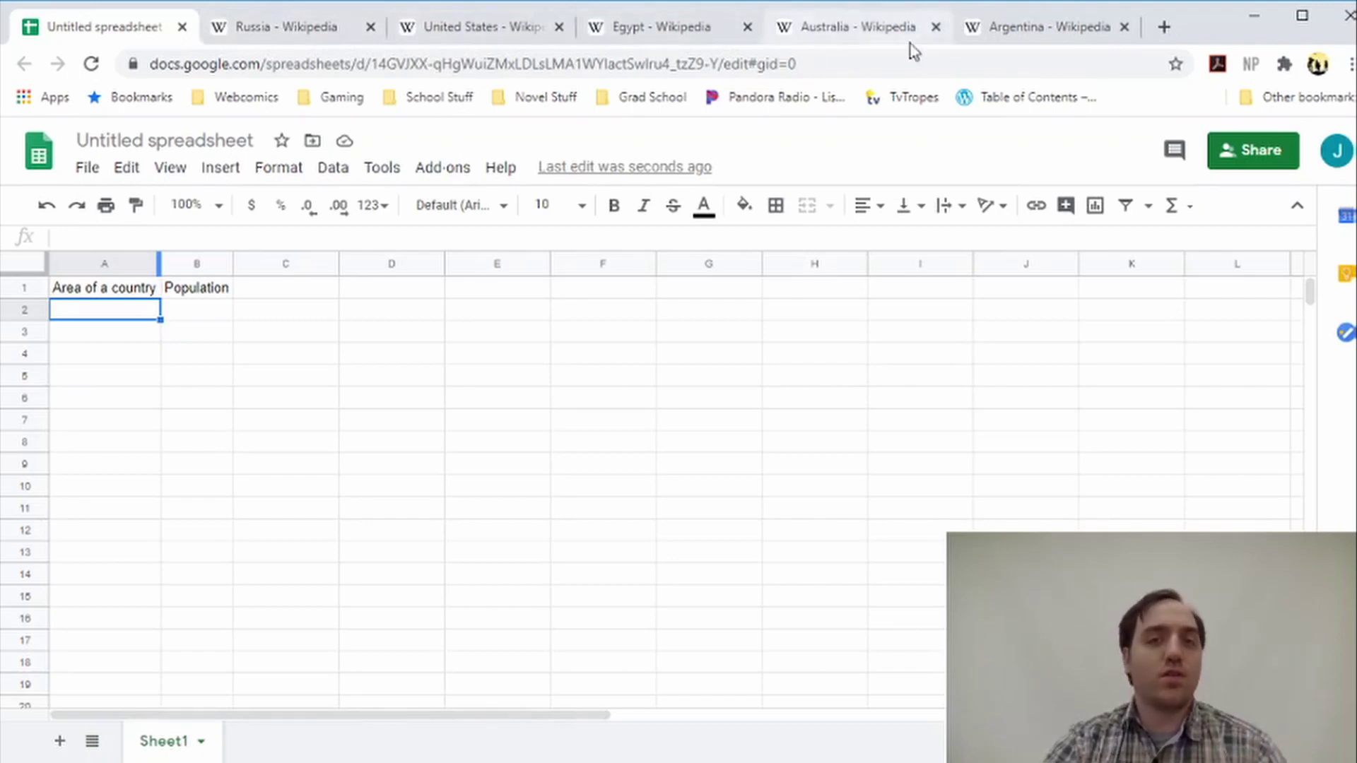
- Copy Russia's total area, 17,098,246 km, from its Wikipedia article into cell A2 of the spreadsheet
{"action": "left_click", "coordinate": [311, 34]}
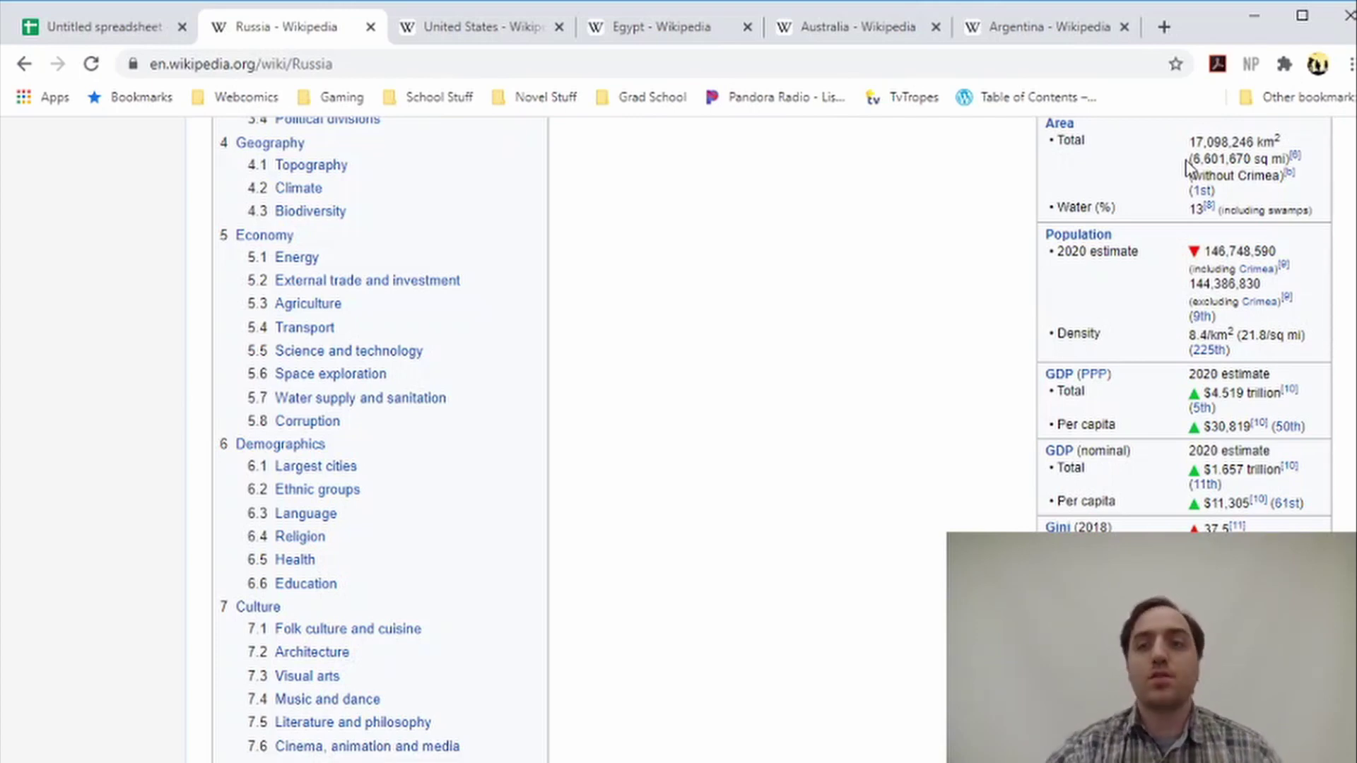
{"action": "left_click_drag", "start_coordinate": [1188, 142], "coordinate": [1277, 145]}
{"action": "key", "text": "ctrl+c"}
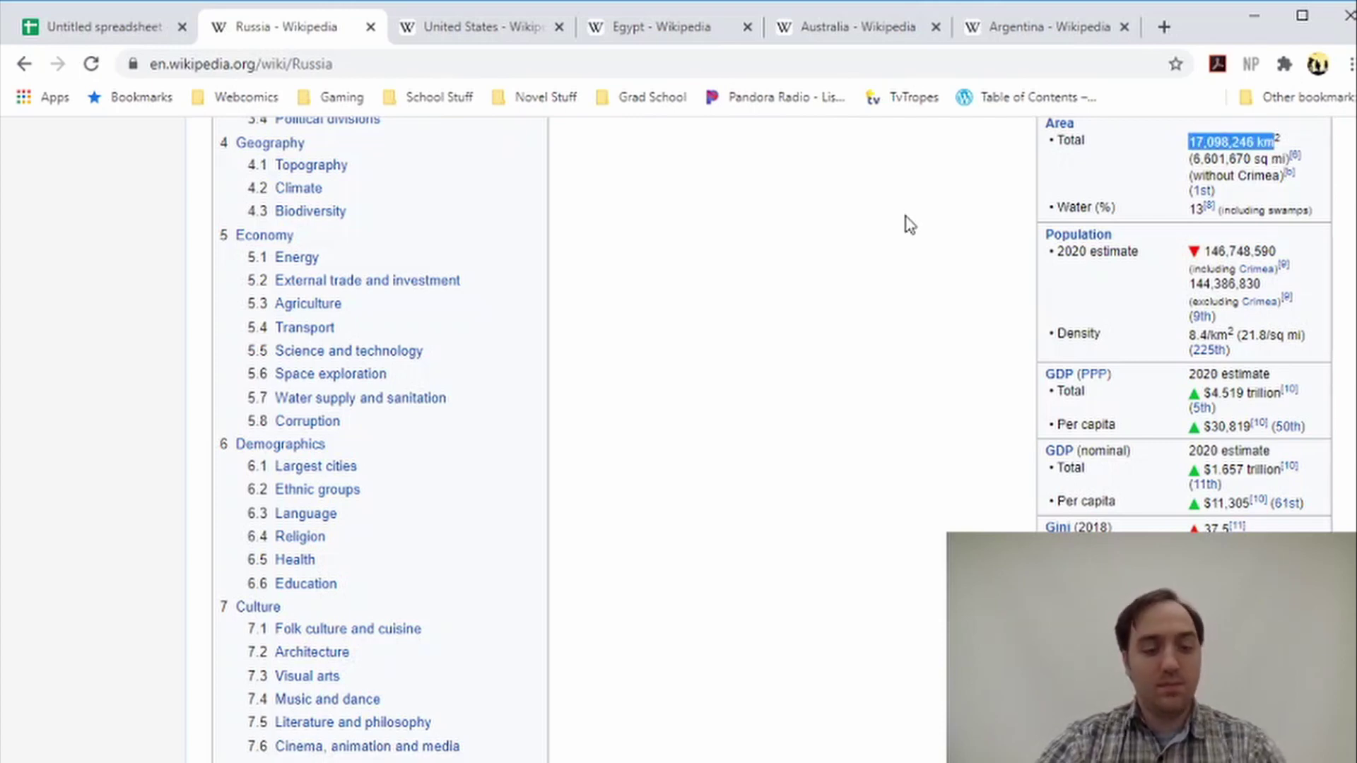
{"action": "left_click", "coordinate": [106, 28]}
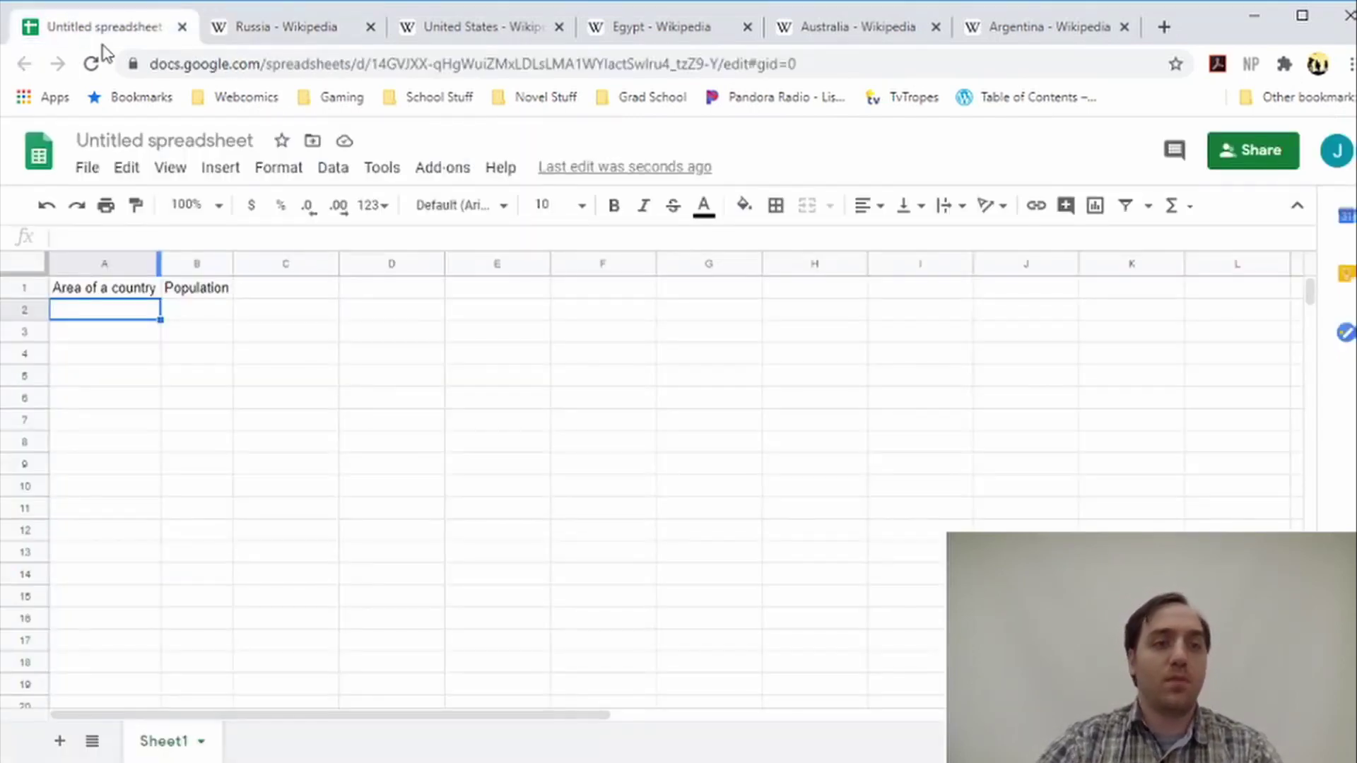
{"action": "key", "text": "ctrl+v"}
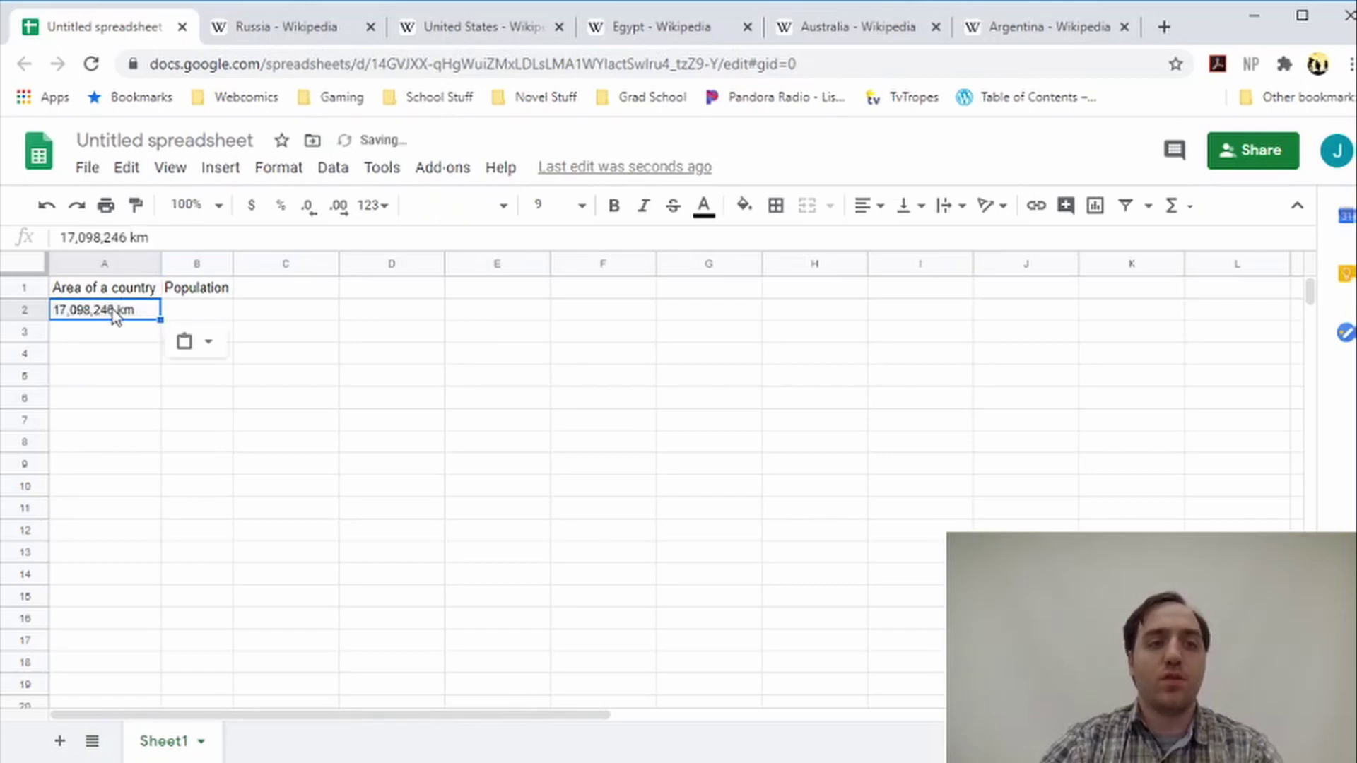
- Remove the km unit from cell A2 so that it holds only the number 17,098,246
{"action": "double_click", "coordinate": [151, 315]}
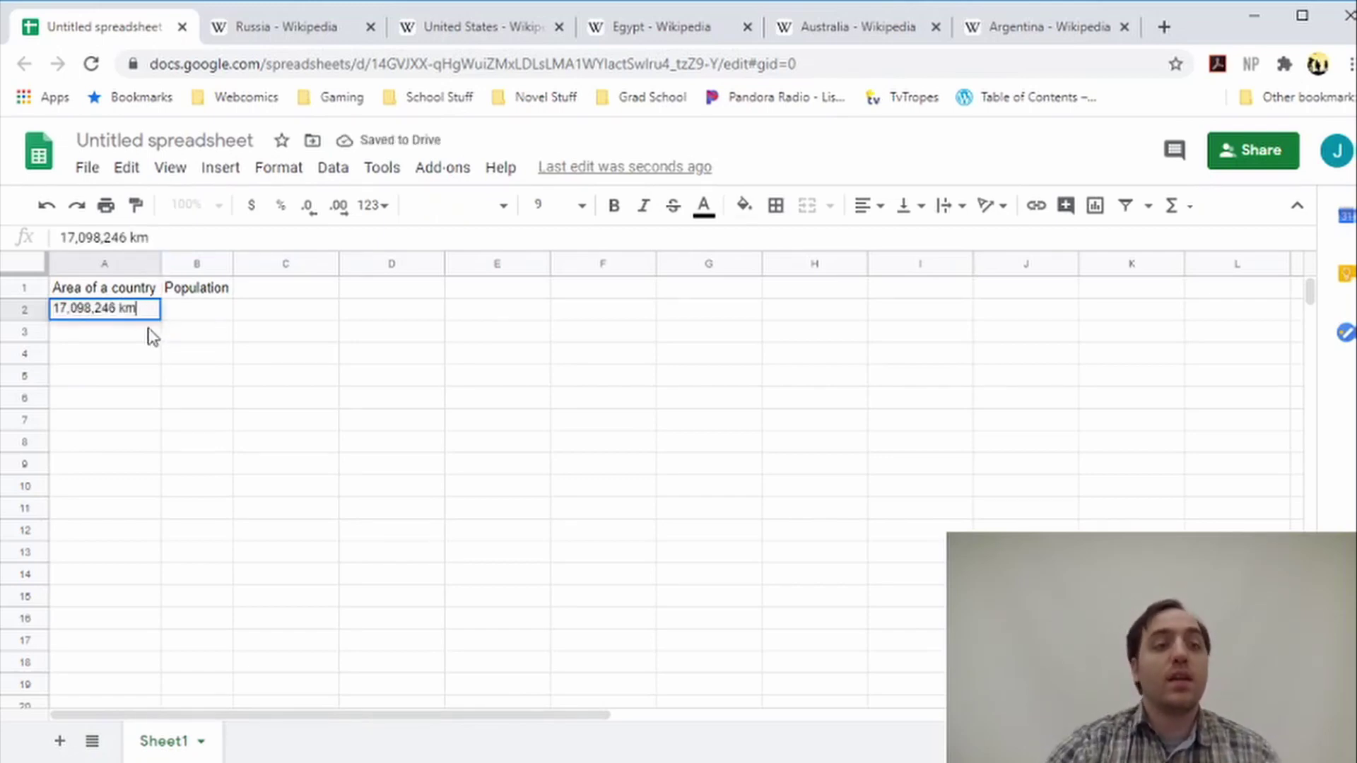
{"action": "left_click", "coordinate": [151, 330]}
{"action": "left_click", "coordinate": [134, 314]}
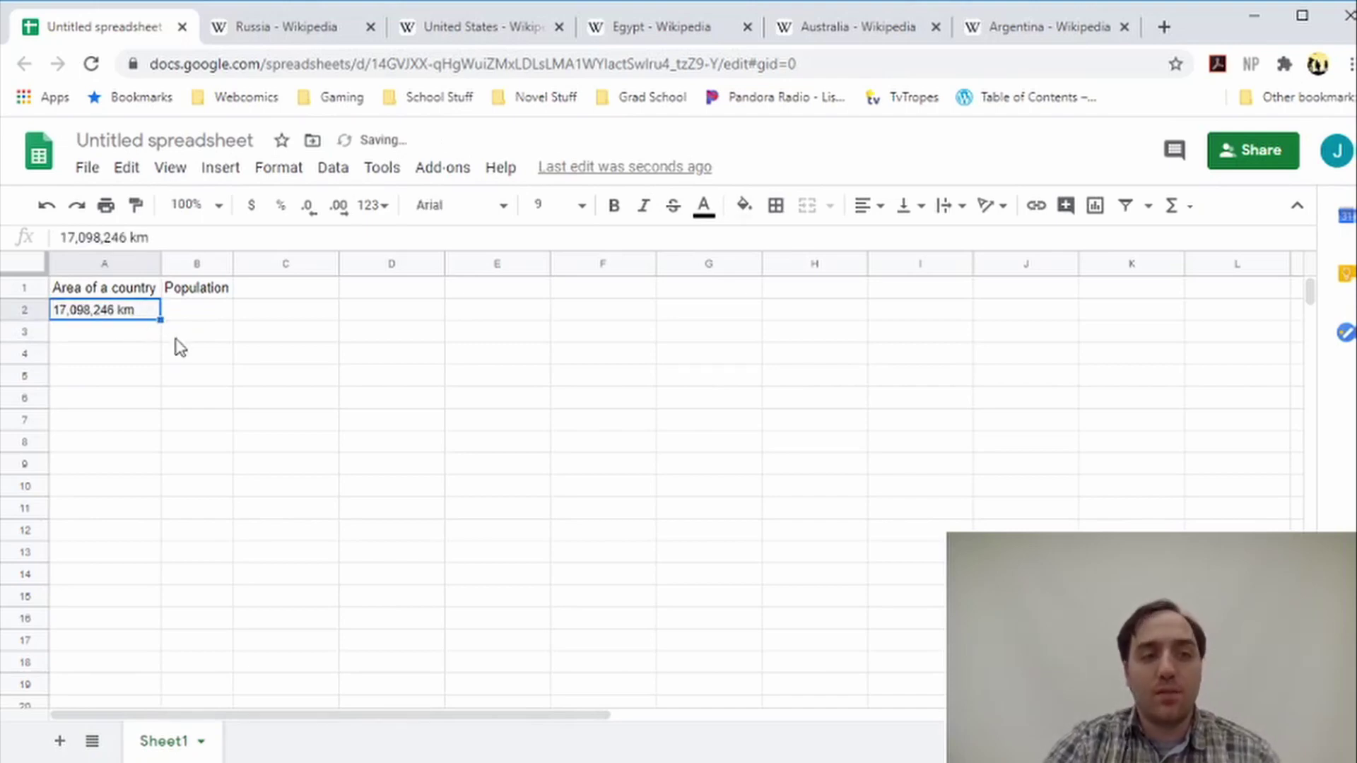
{"action": "double_click", "coordinate": [133, 314]}
{"action": "key", "text": "BackSpace"}
{"action": "key", "text": "BackSpace"}
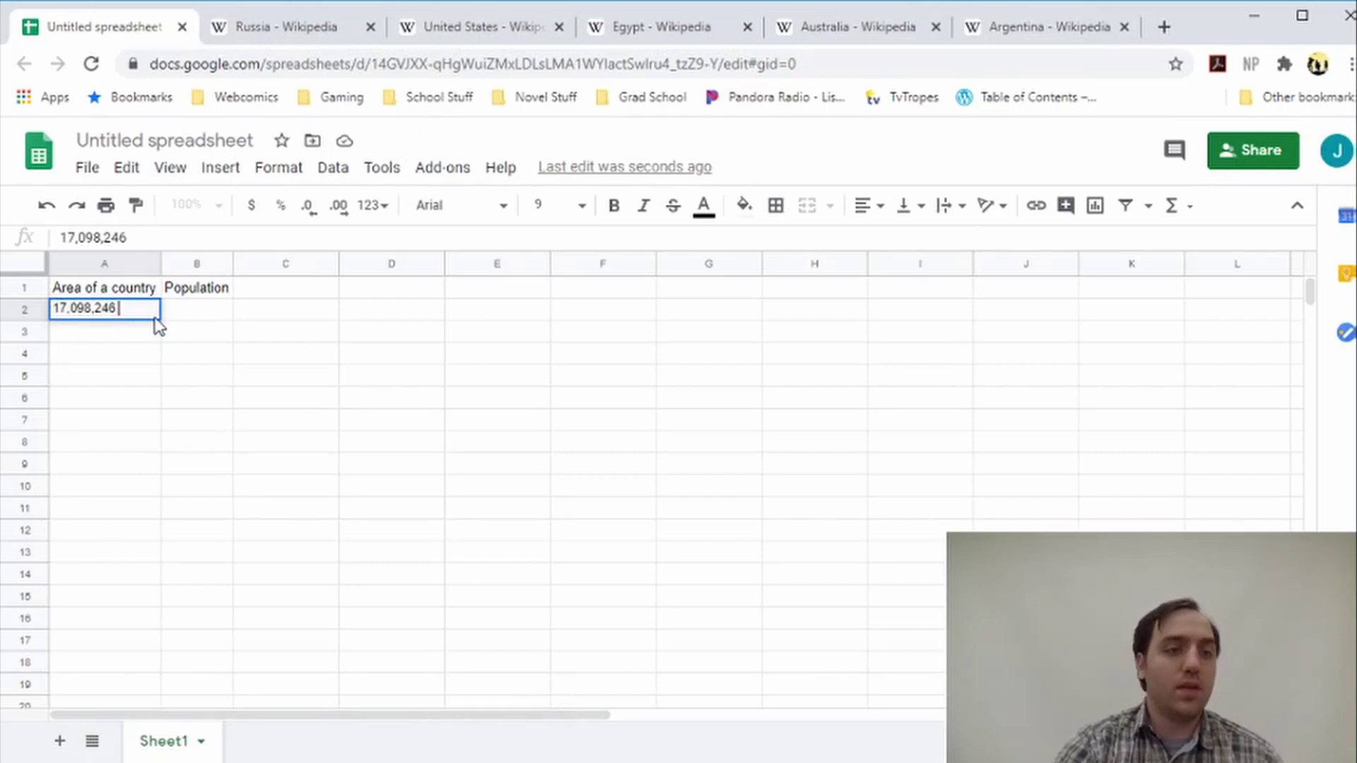
{"action": "key", "text": "BackSpace"}
{"action": "key", "text": "Return"}
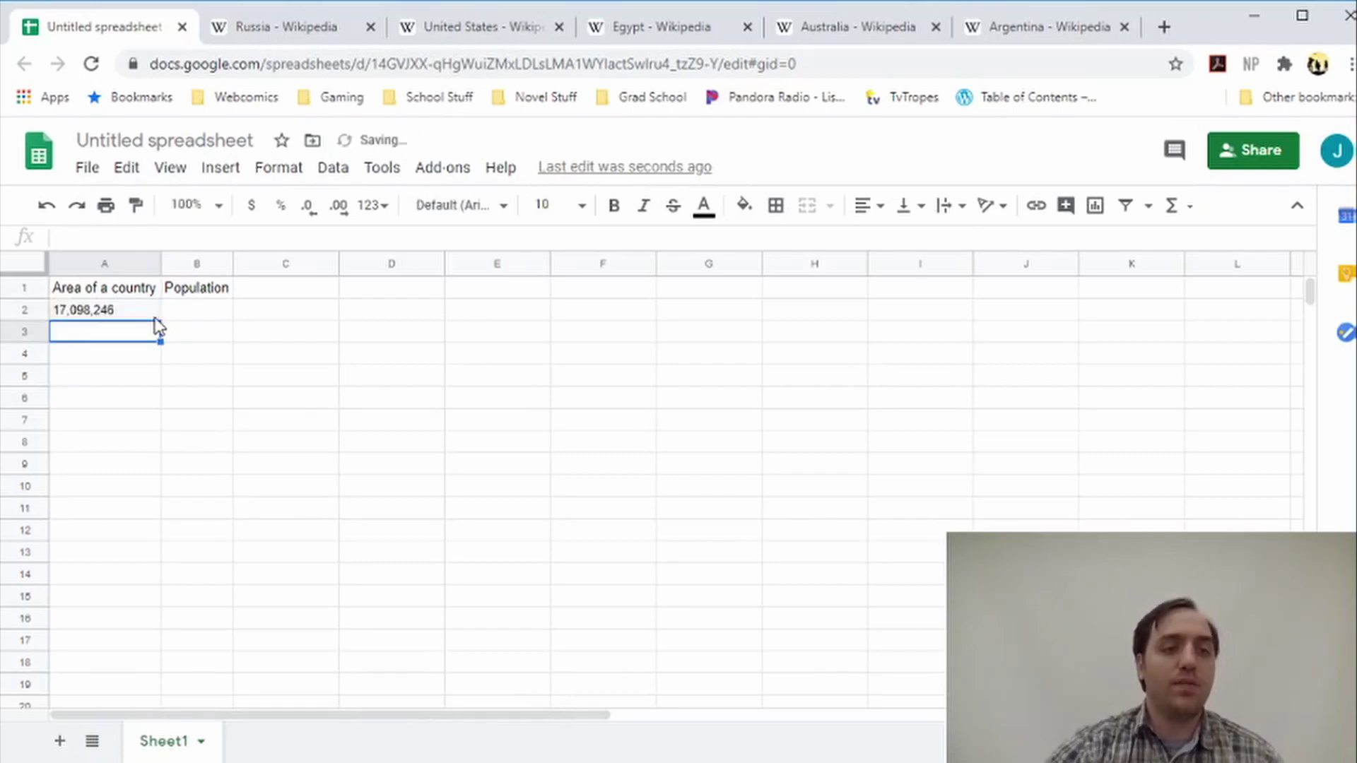
- Extend the header in cell A1 to "Area of a country (km2)" and fit column A's width to it
{"action": "left_click", "coordinate": [121, 293]}
{"action": "left_click", "coordinate": [183, 239]}
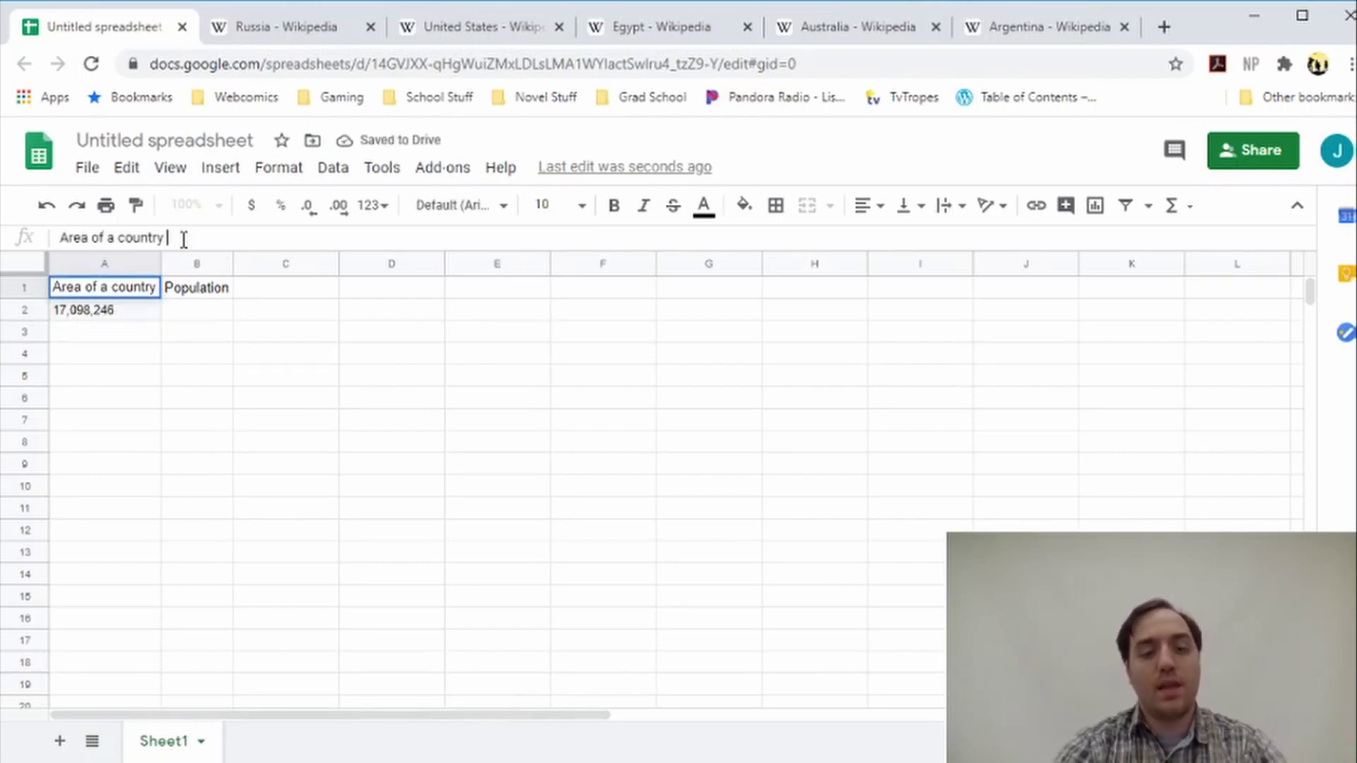
{"action": "type", "text": "(km)"}
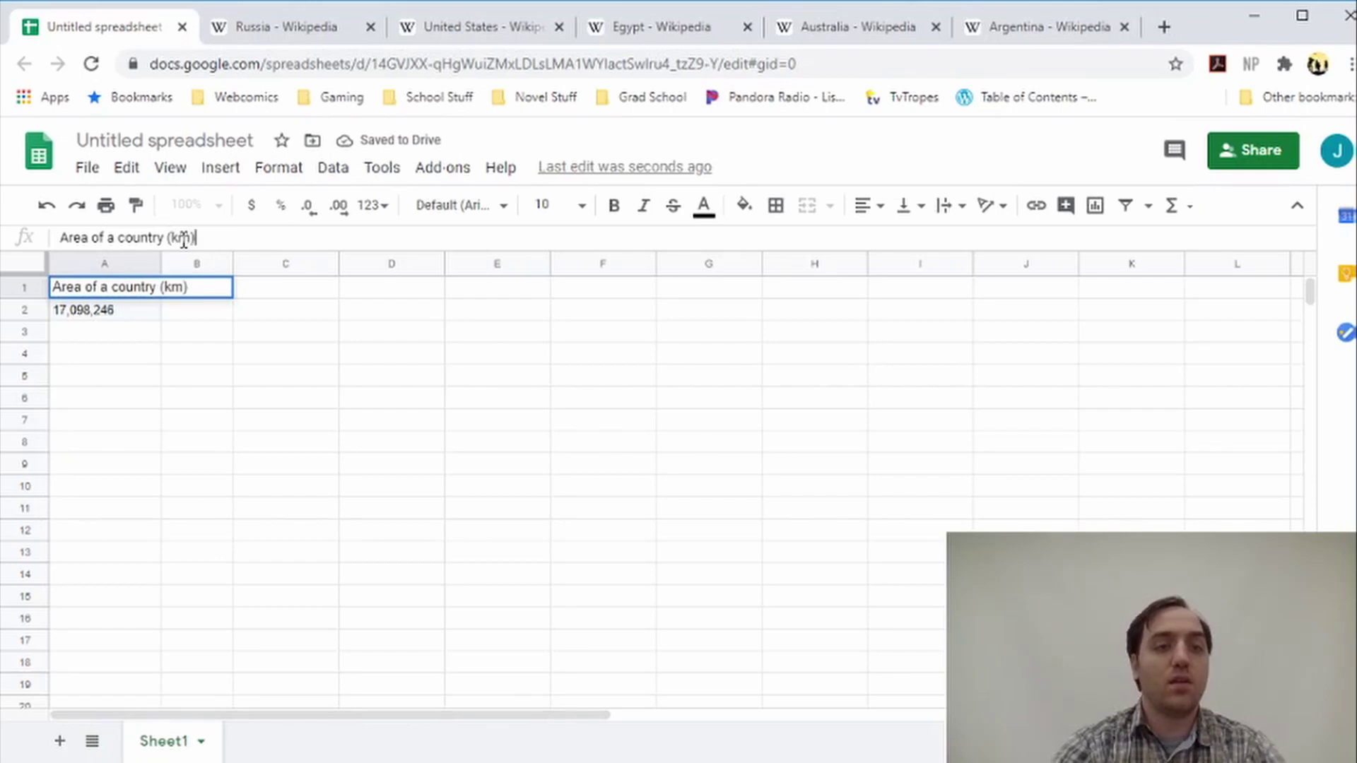
{"action": "key", "text": "Left"}
{"action": "type", "text": "2"}
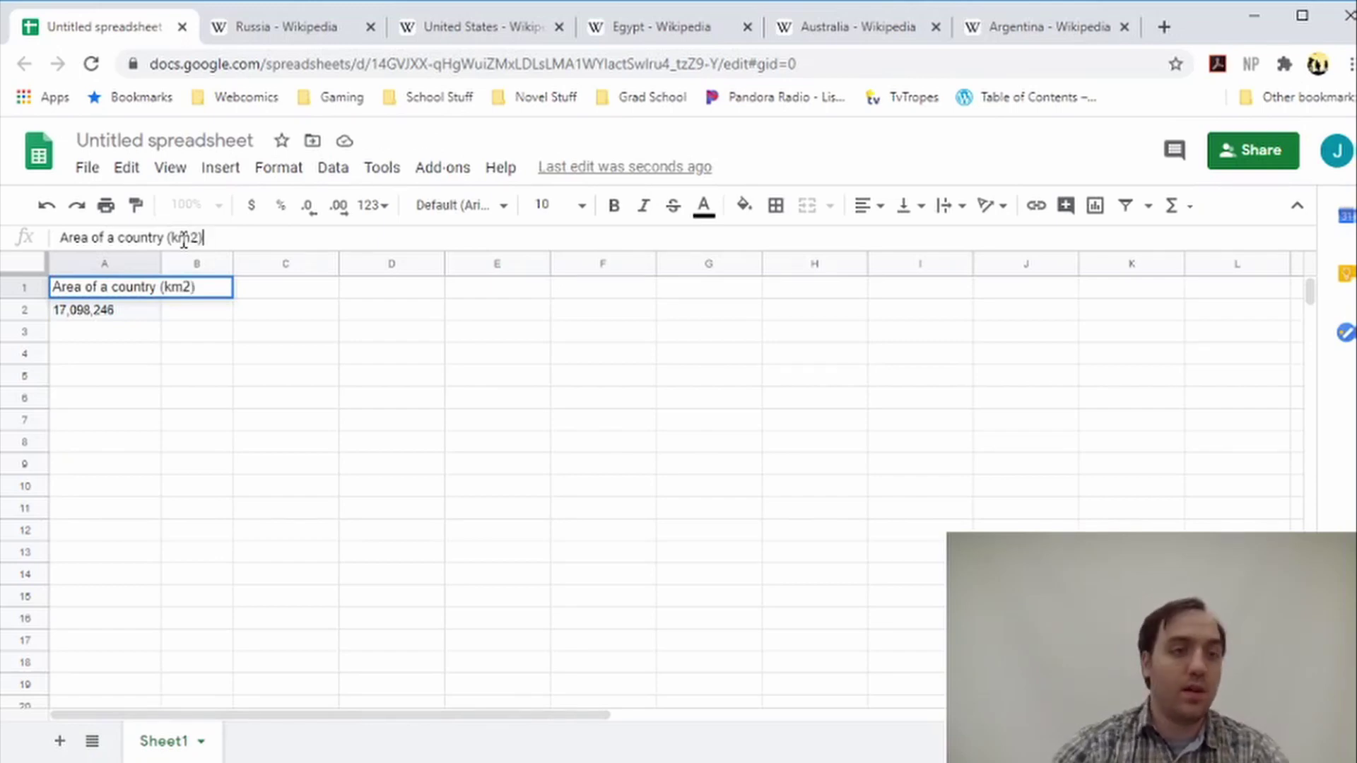
{"action": "key", "text": "shift+Left"}
{"action": "key", "text": "shift+Left"}
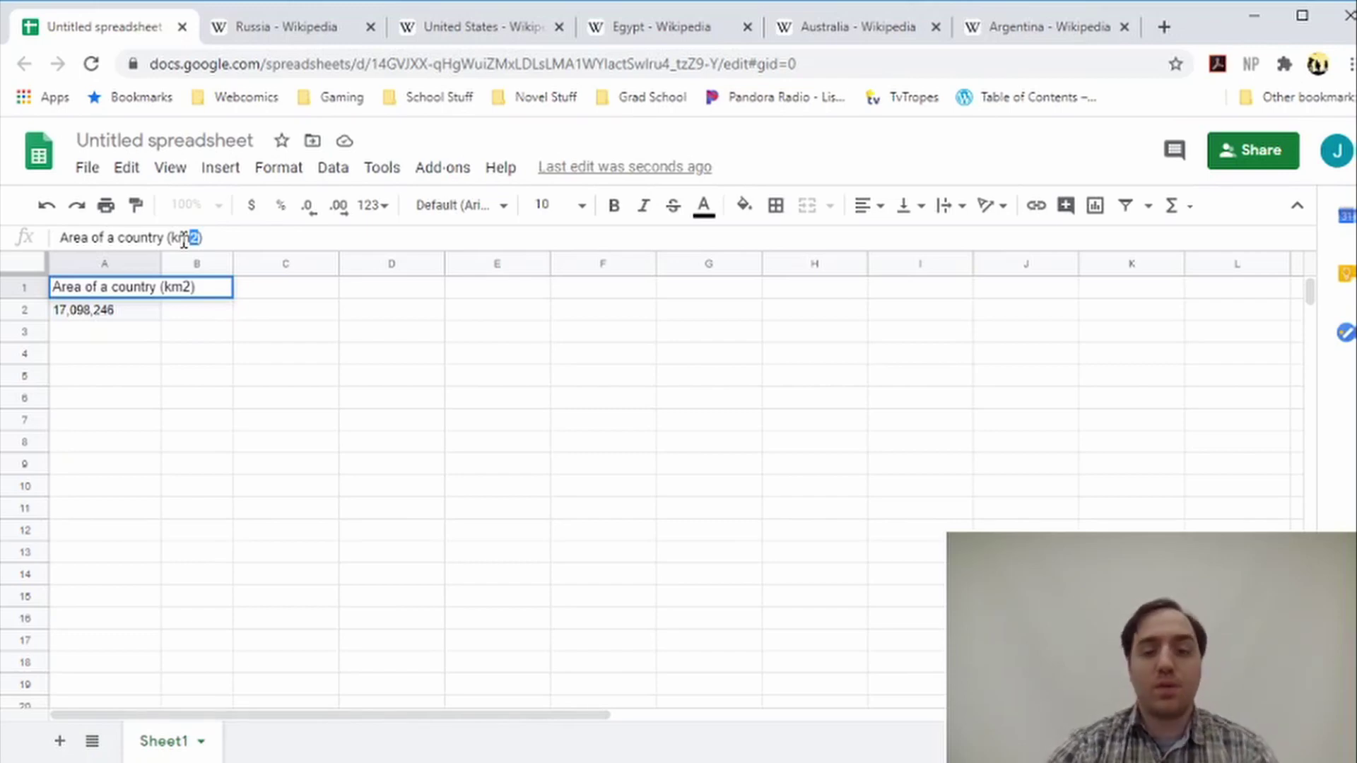
{"action": "key", "text": "Return"}
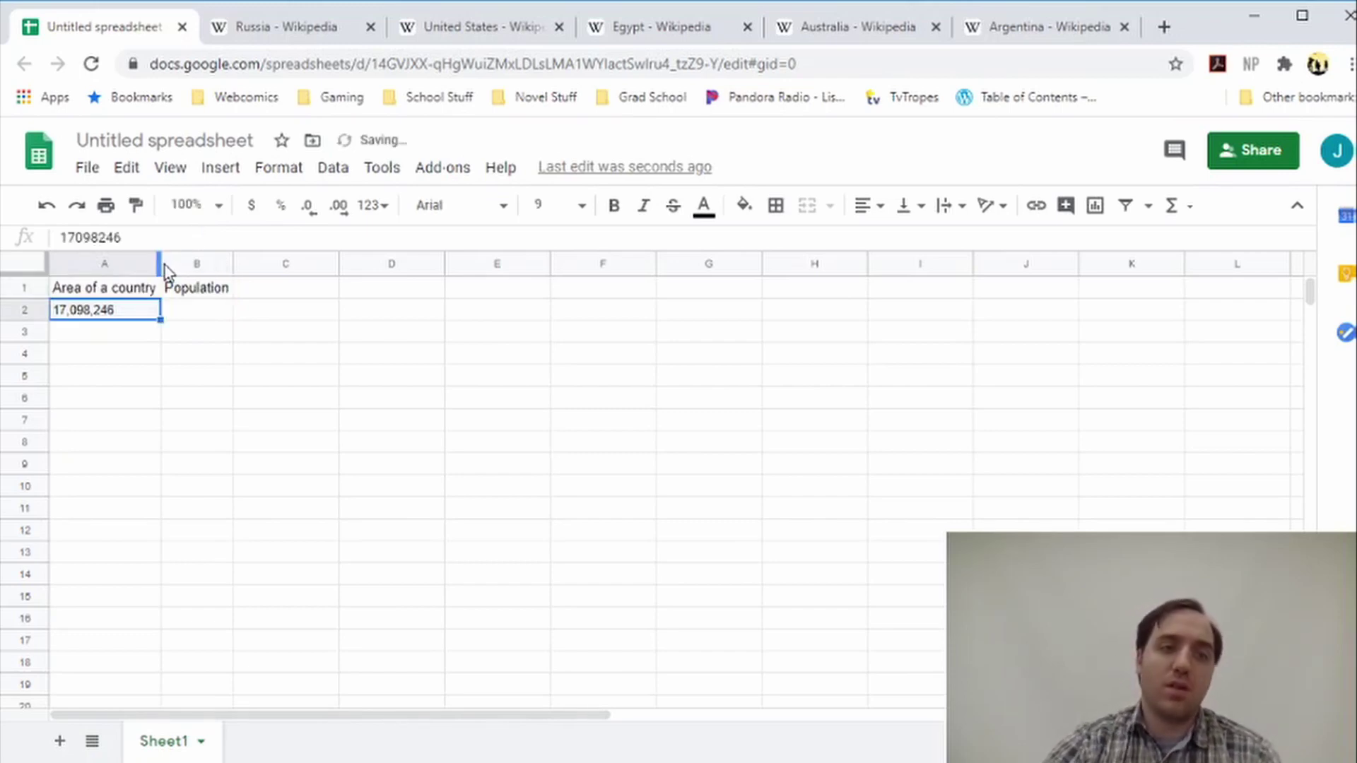
{"action": "double_click", "coordinate": [159, 263]}
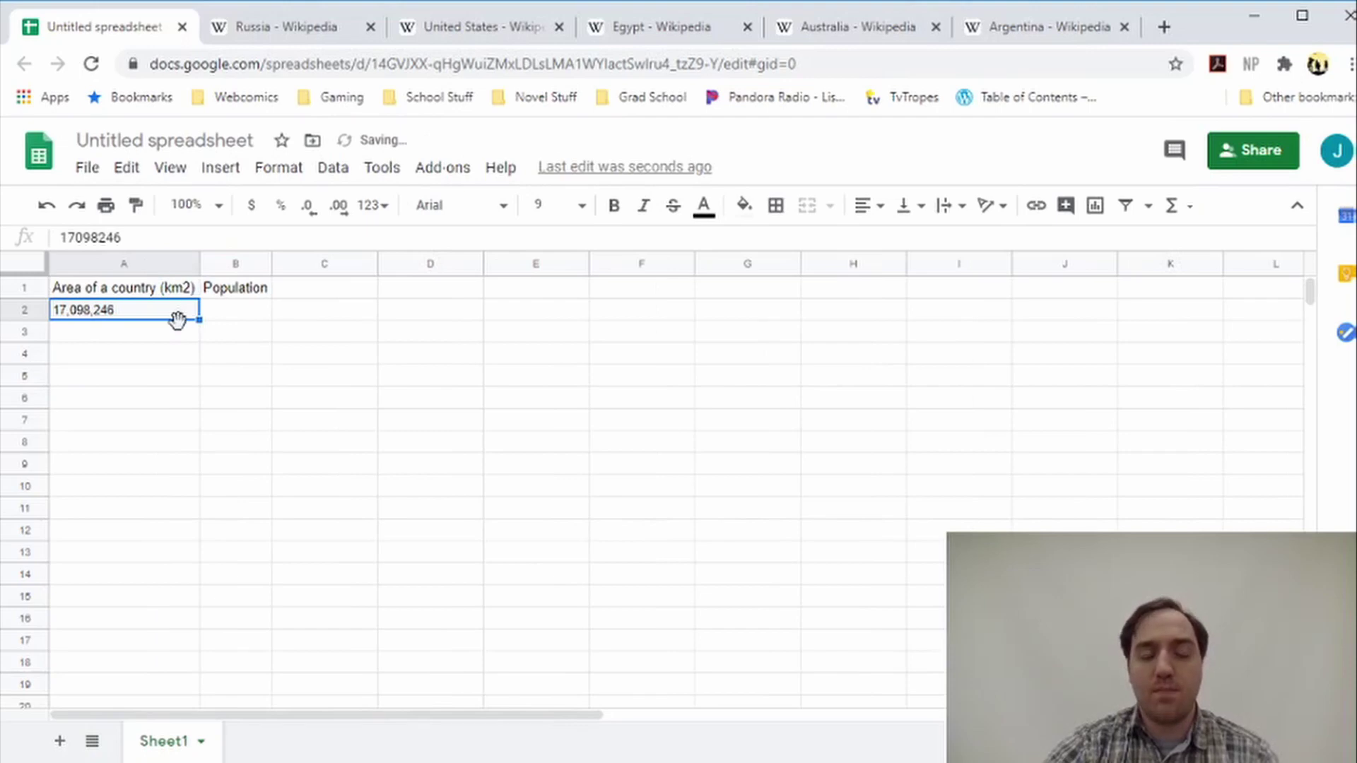
- Copy Russia's 2020 population estimate including Crimea, 146,748,590, from Wikipedia into cell B2 and fit column B's width to it
{"action": "left_click", "coordinate": [235, 309]}
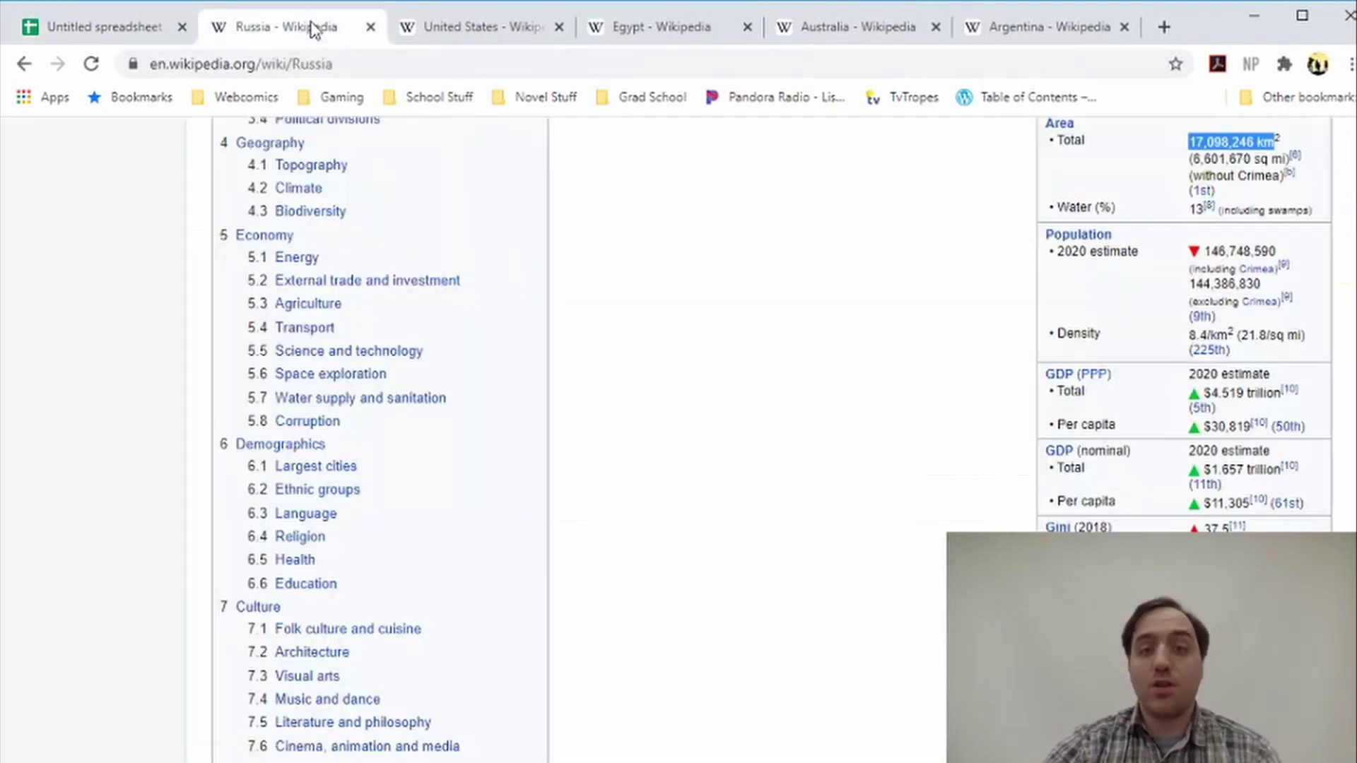
{"action": "left_click", "coordinate": [311, 28]}
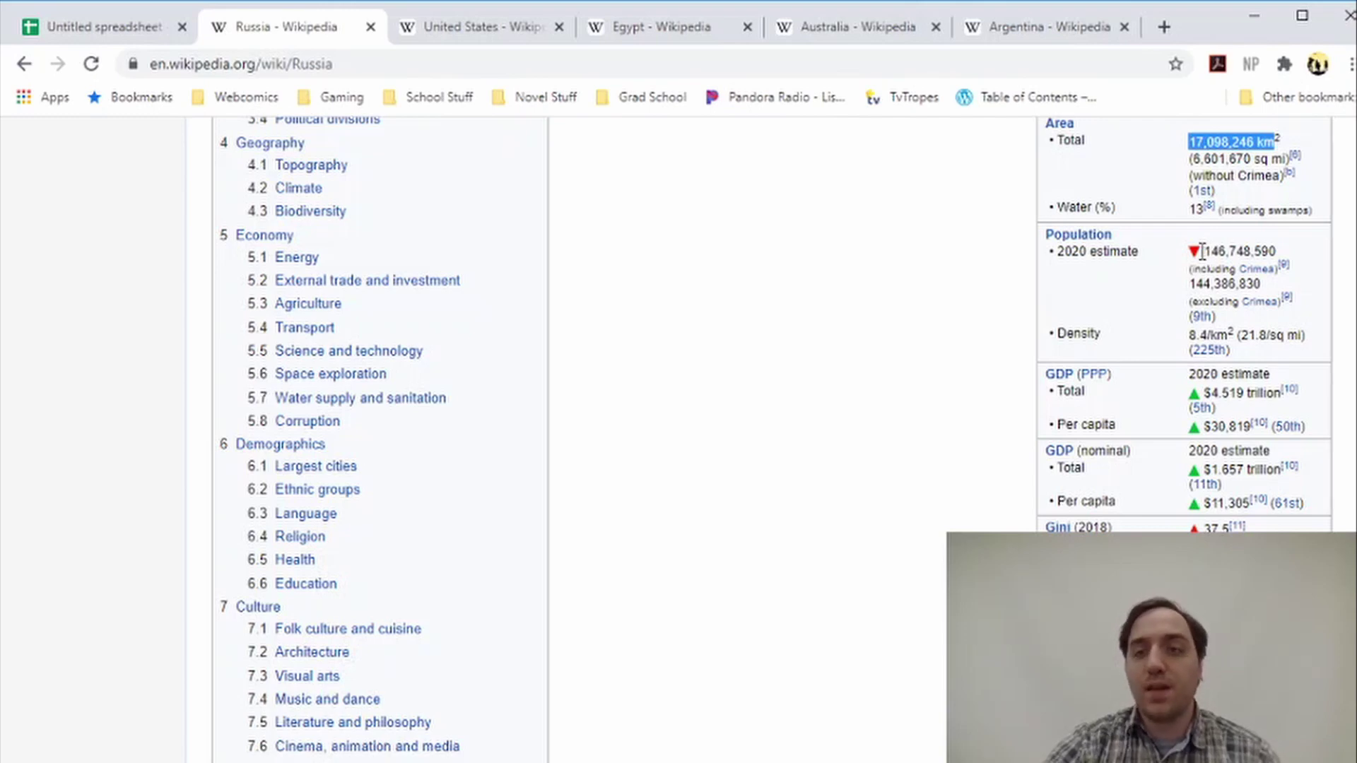
{"action": "left_click_drag", "start_coordinate": [1205, 251], "coordinate": [1275, 247]}
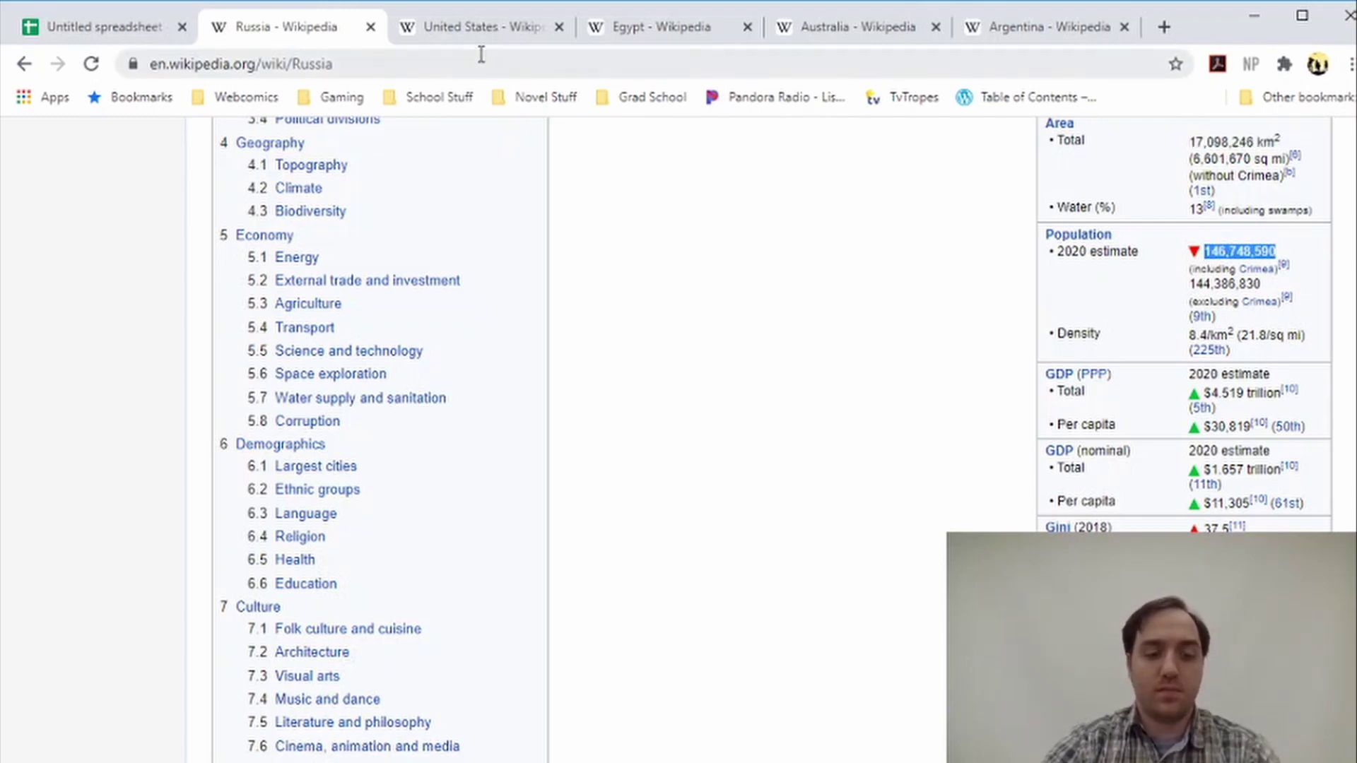
{"action": "key", "text": "ctrl+c"}
{"action": "left_click", "coordinate": [113, 27]}
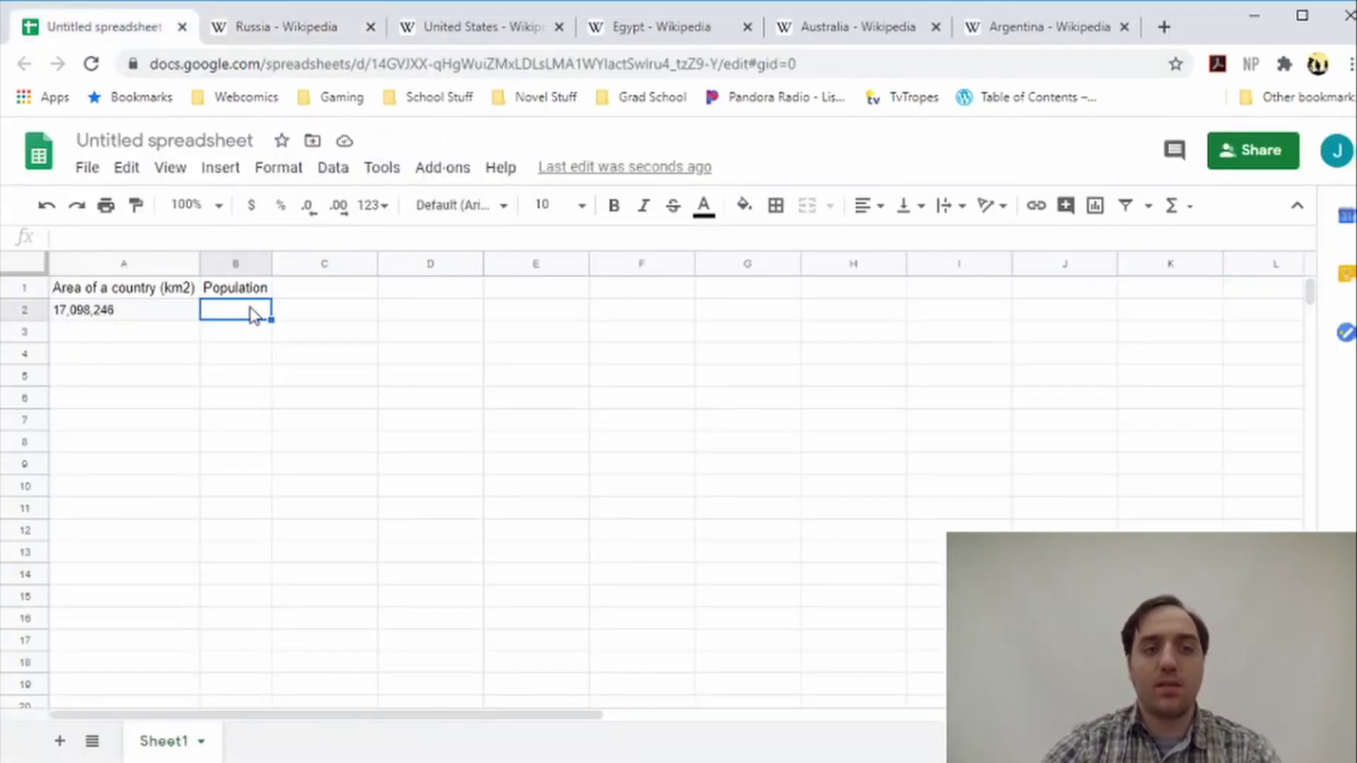
{"action": "key", "text": "ctrl+v"}
{"action": "double_click", "coordinate": [272, 263]}
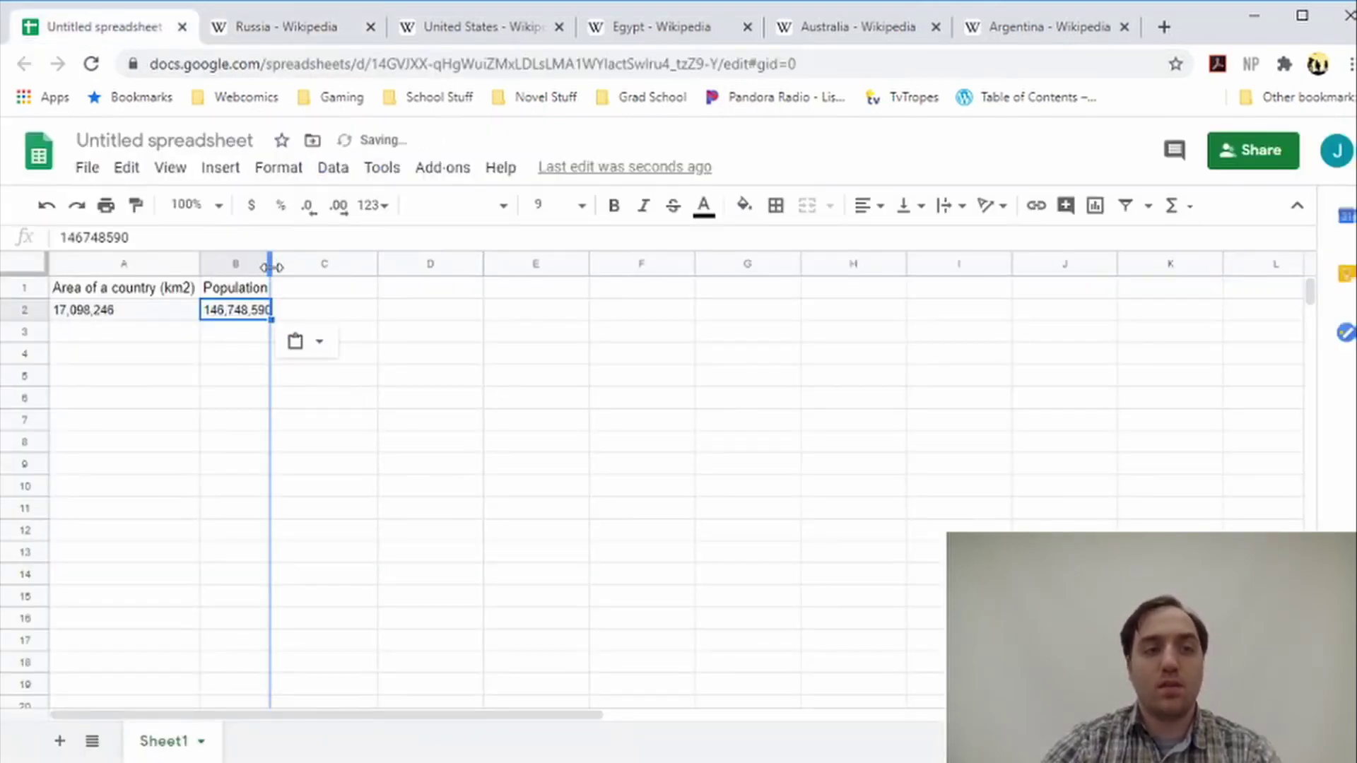
{"action": "left_click", "coordinate": [318, 320]}
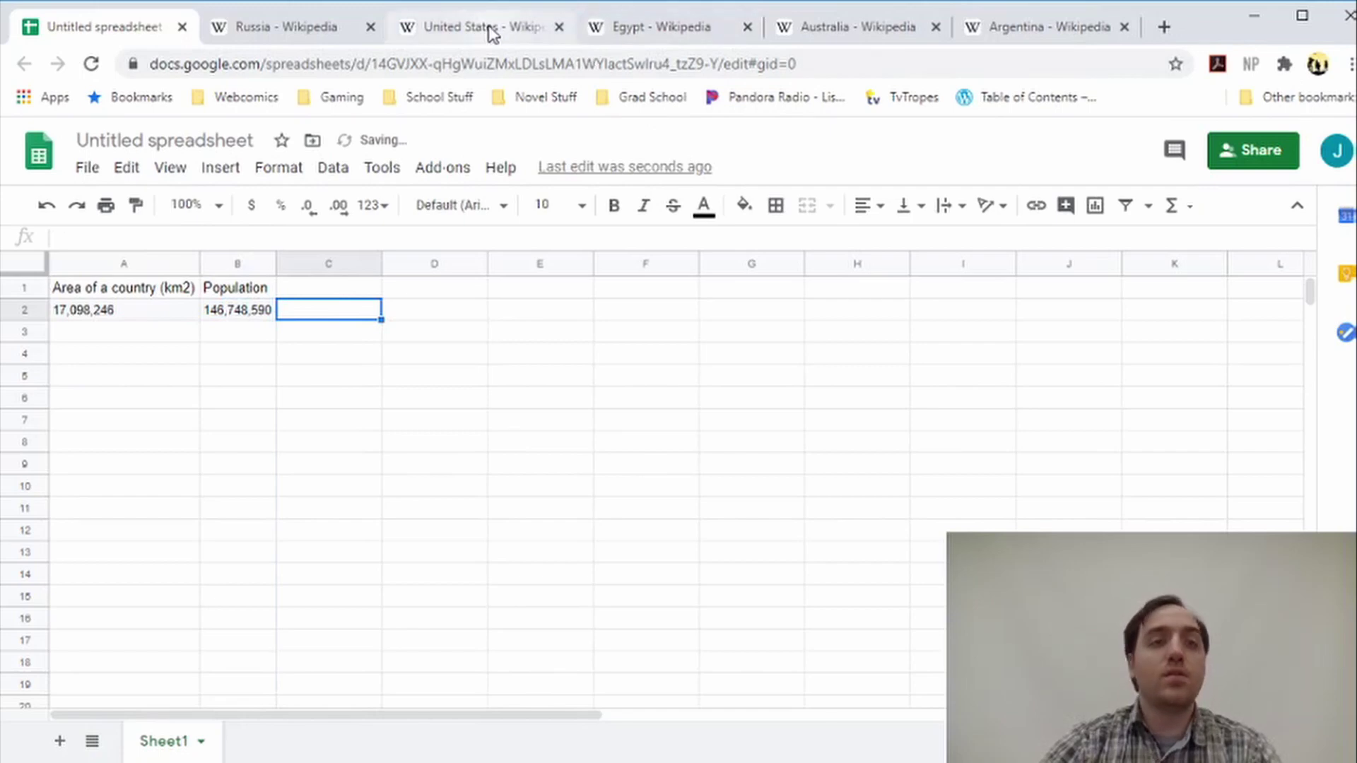
- Extend the header in cell B1 to "Population (people)" and fit column B's width to it
{"action": "double_click", "coordinate": [256, 292]}
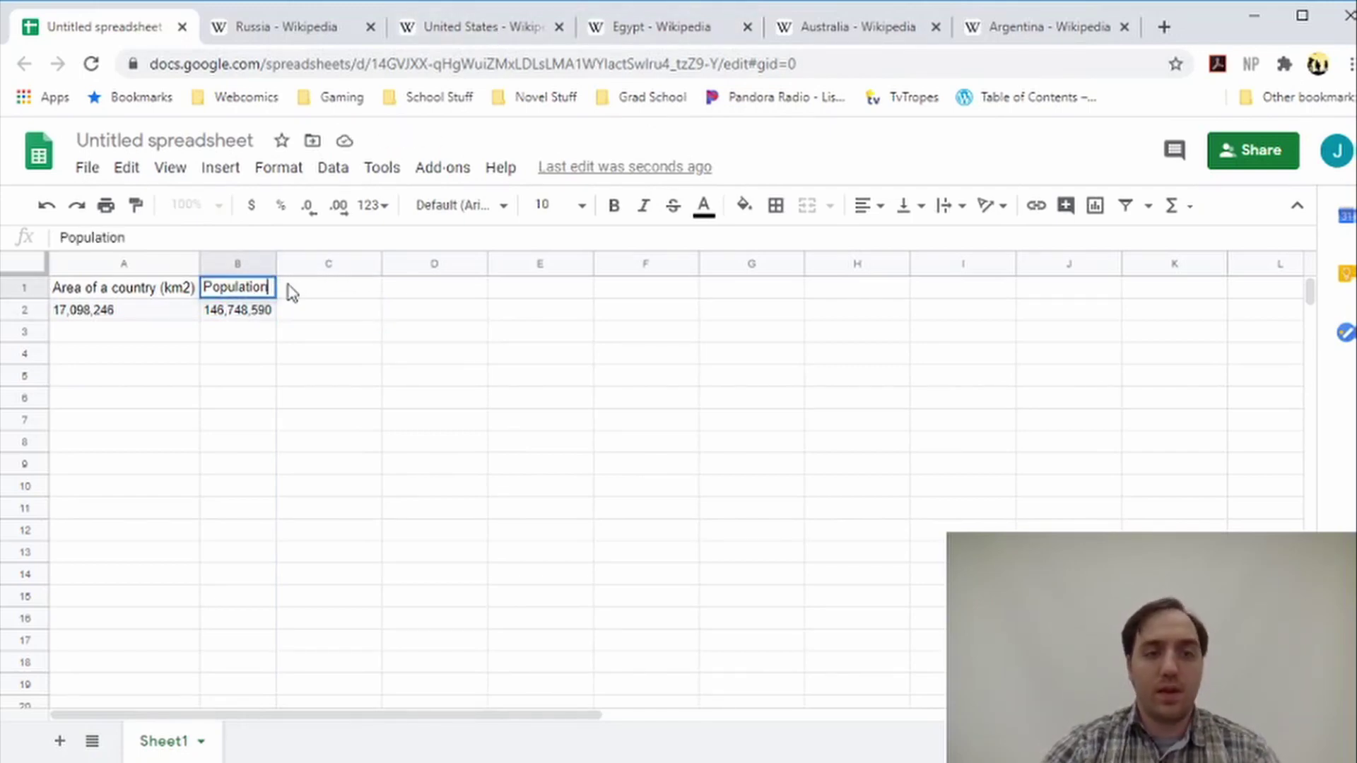
{"action": "type", "text": "("}
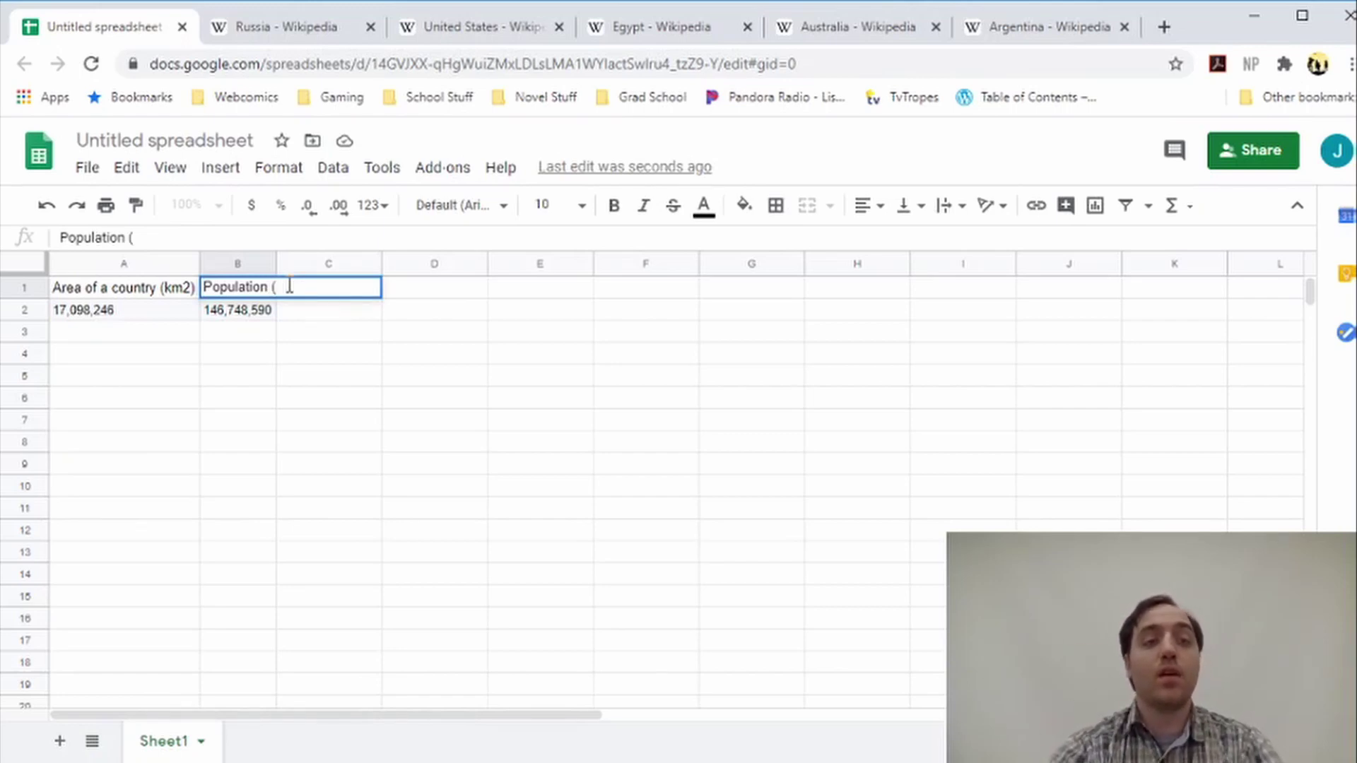
{"action": "type", "text": "people)"}
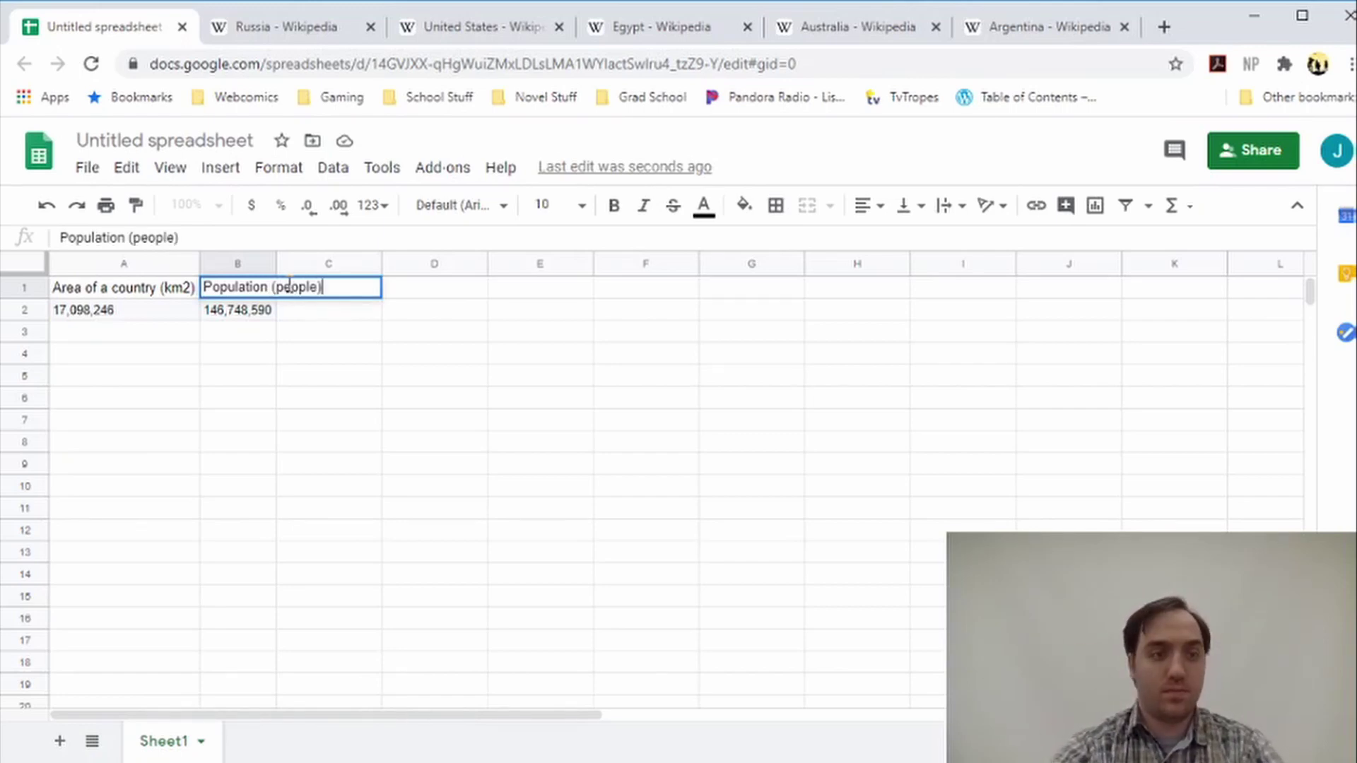
{"action": "key", "text": "Return"}
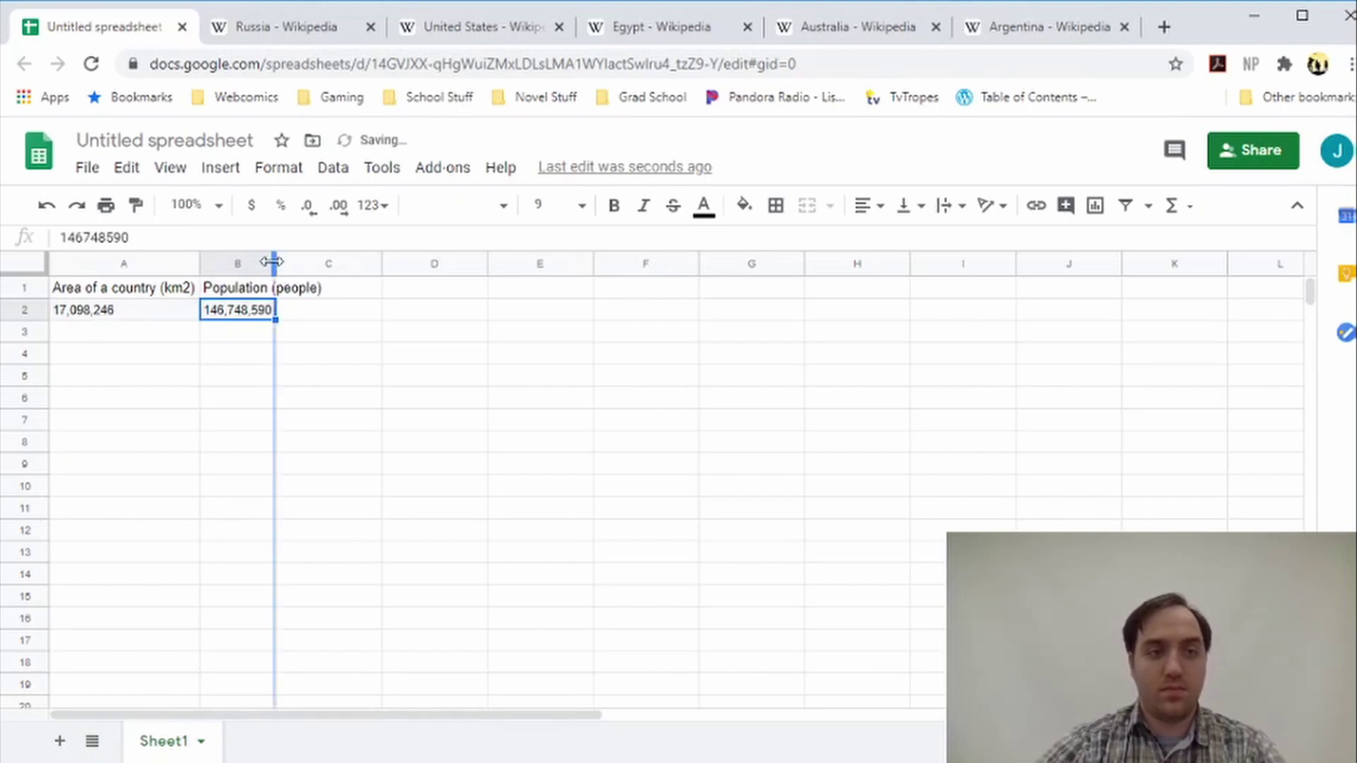
{"action": "double_click", "coordinate": [275, 263]}
{"action": "left_click", "coordinate": [316, 338]}
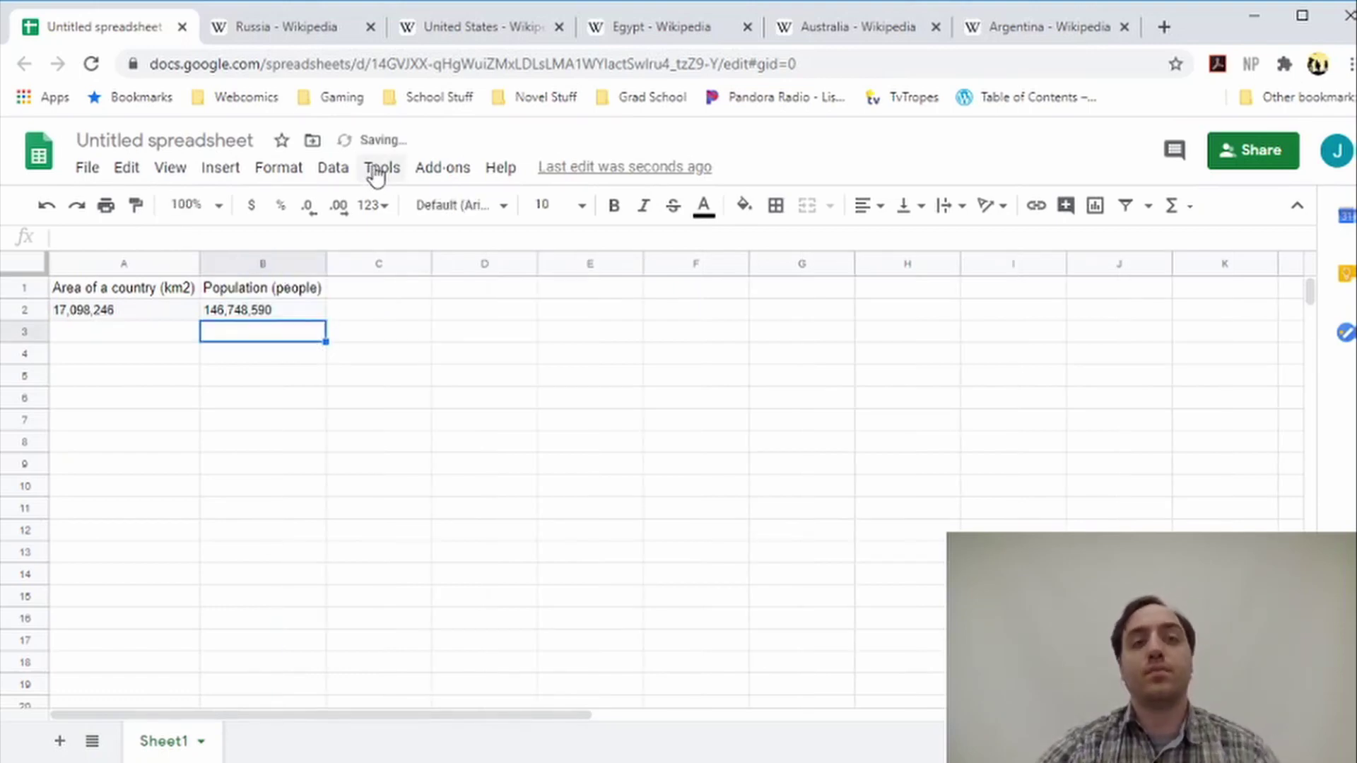
- Check the area and population figures in the United States Wikipedia article and return to the spreadsheet
{"action": "left_click", "coordinate": [456, 32]}
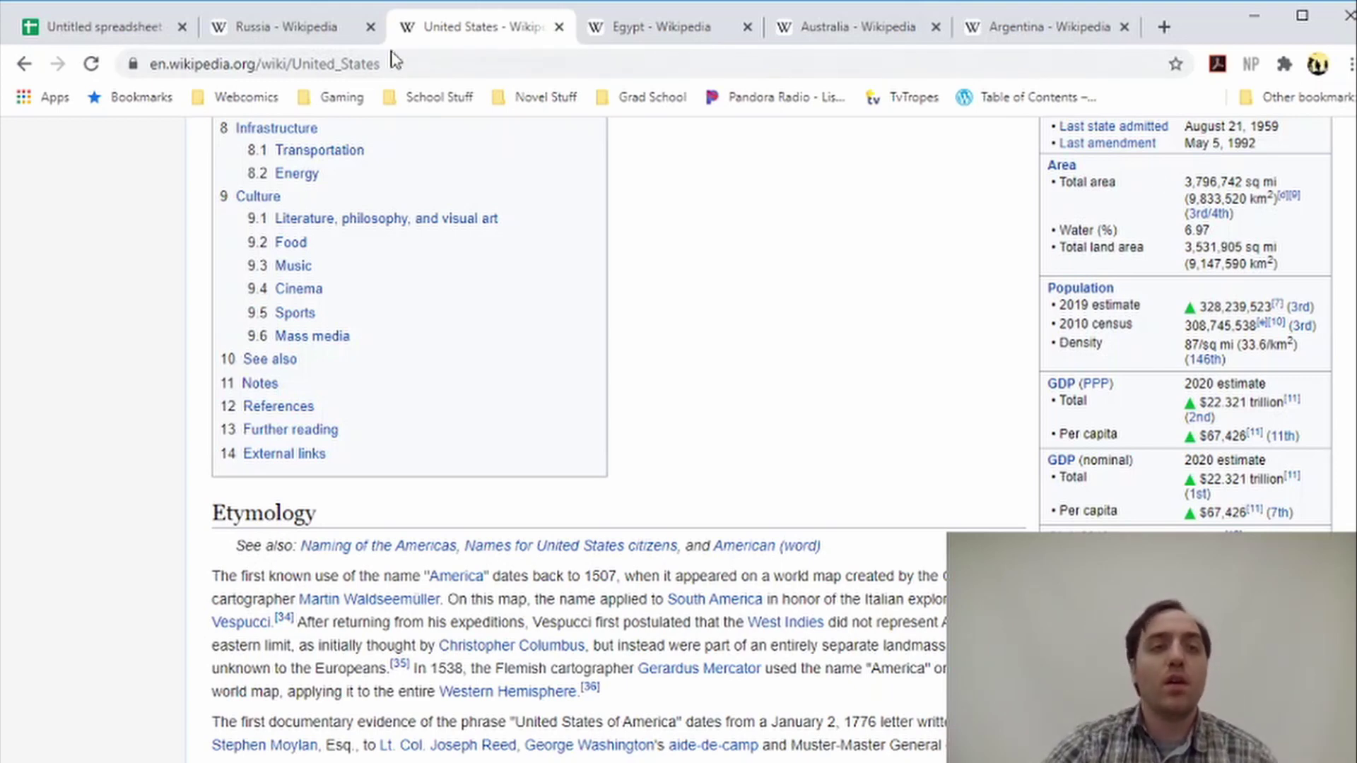
{"action": "left_click", "coordinate": [163, 37]}
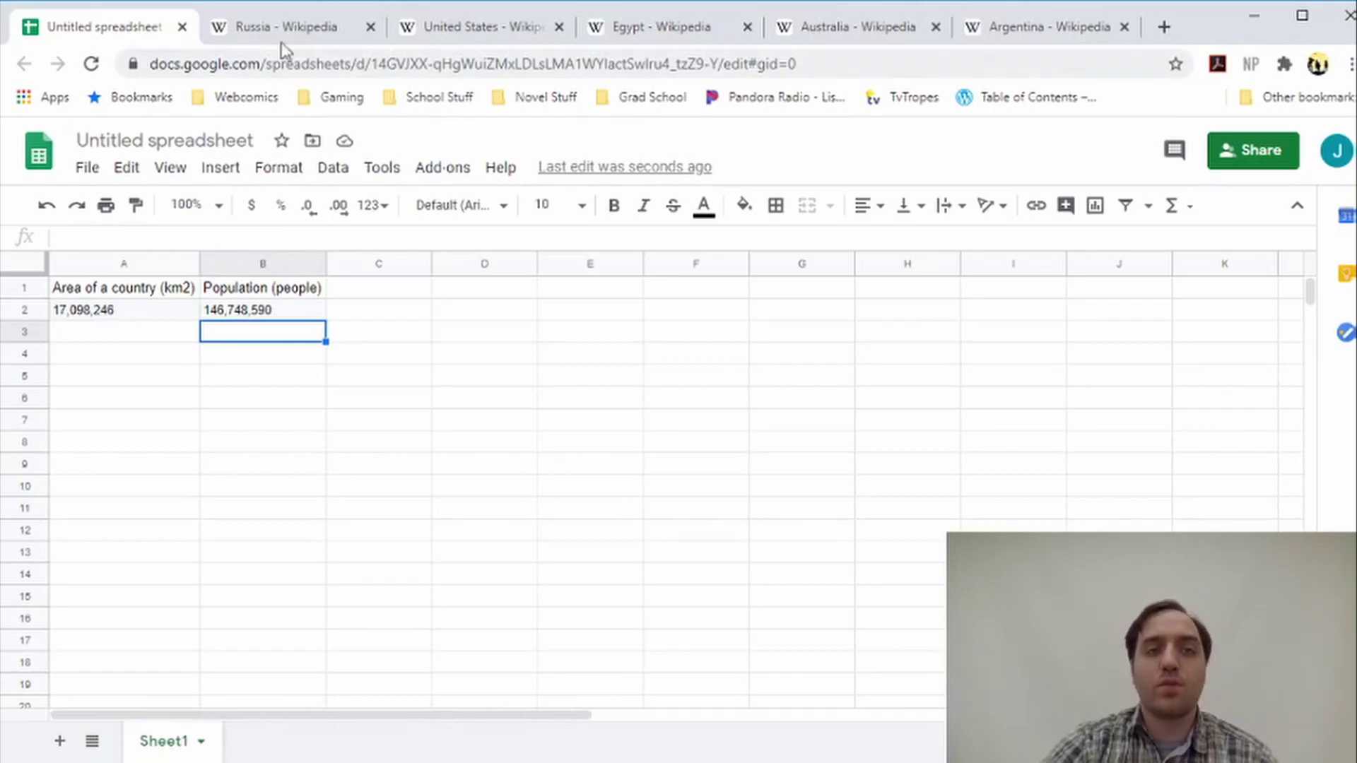
- Copy the United States' total area in km2, 9,833,520, from its Wikipedia article into cell A3
{"action": "left_click", "coordinate": [458, 31]}
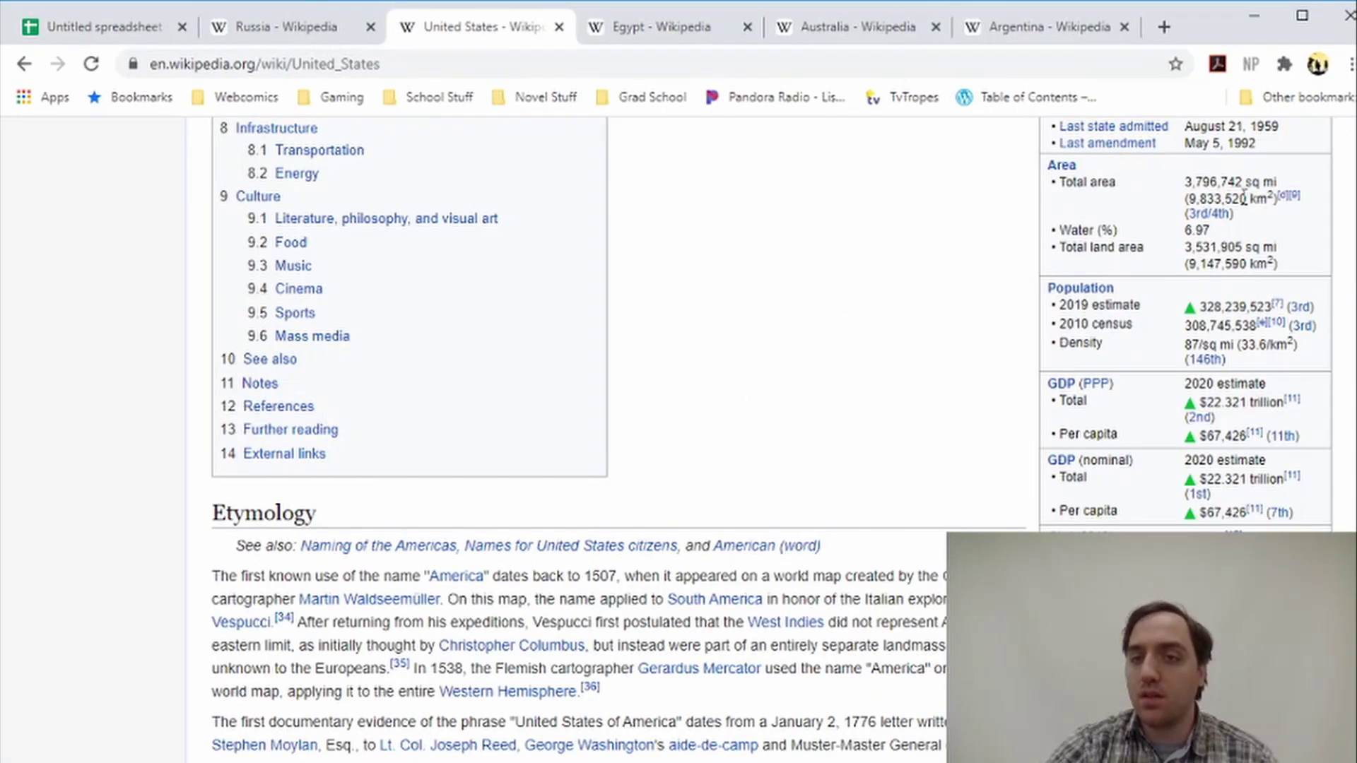
{"action": "left_click_drag", "start_coordinate": [1247, 199], "coordinate": [1188, 199]}
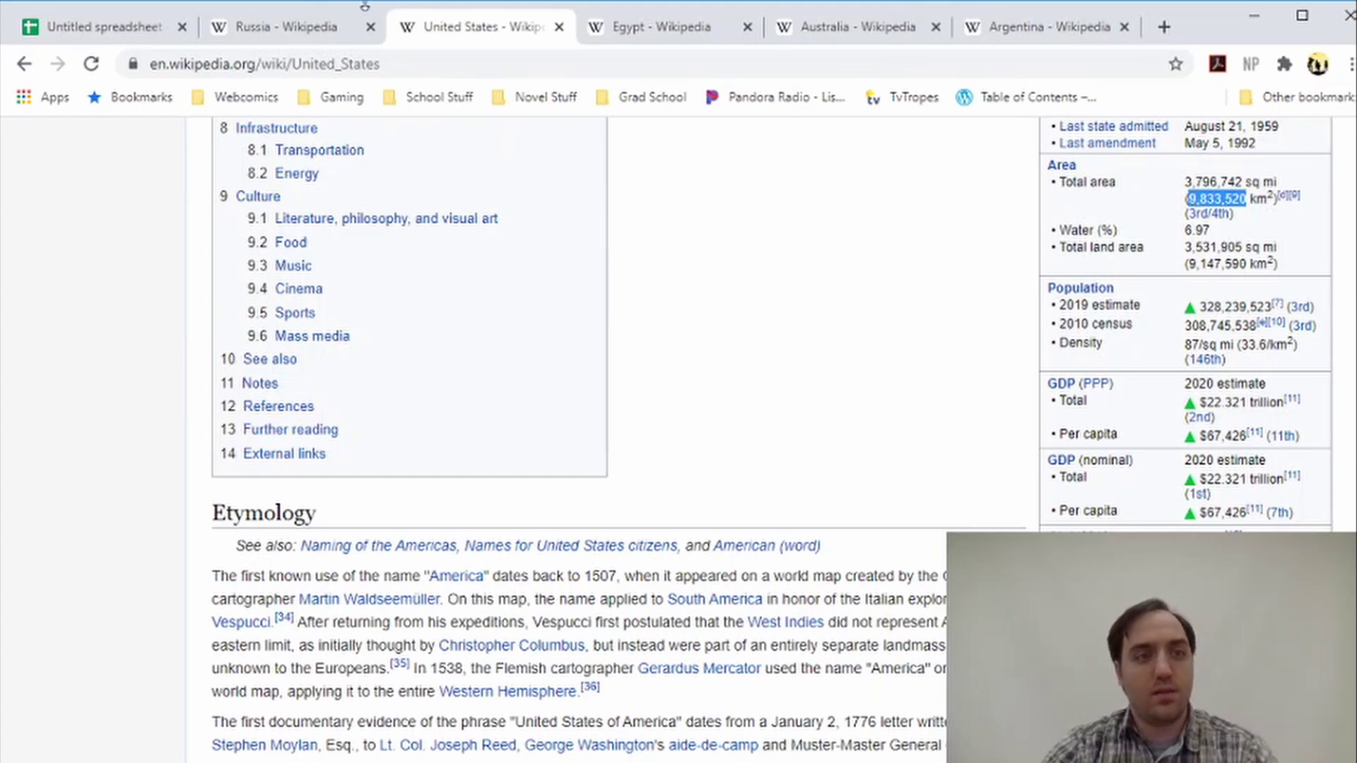
{"action": "left_click", "coordinate": [73, 28]}
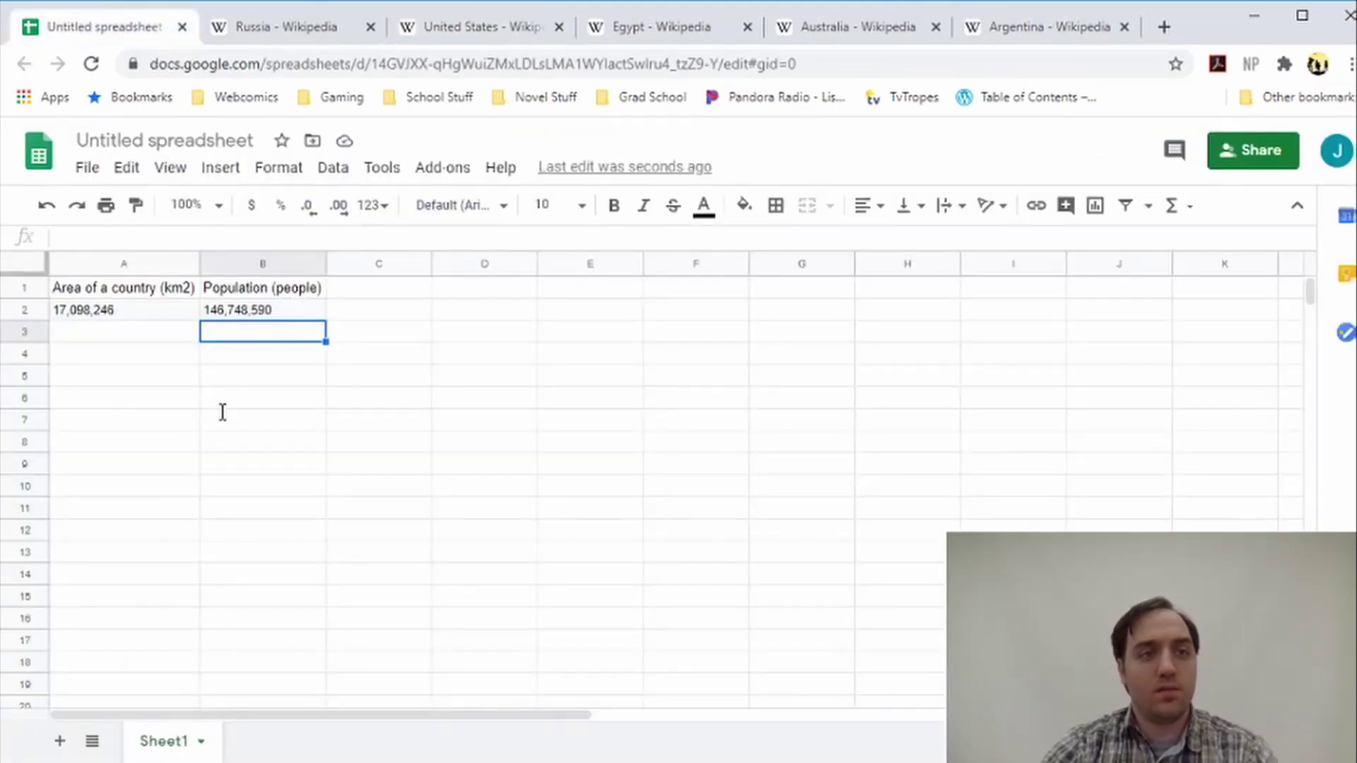
{"action": "left_click", "coordinate": [106, 335]}
{"action": "key", "text": "ctrl+v"}
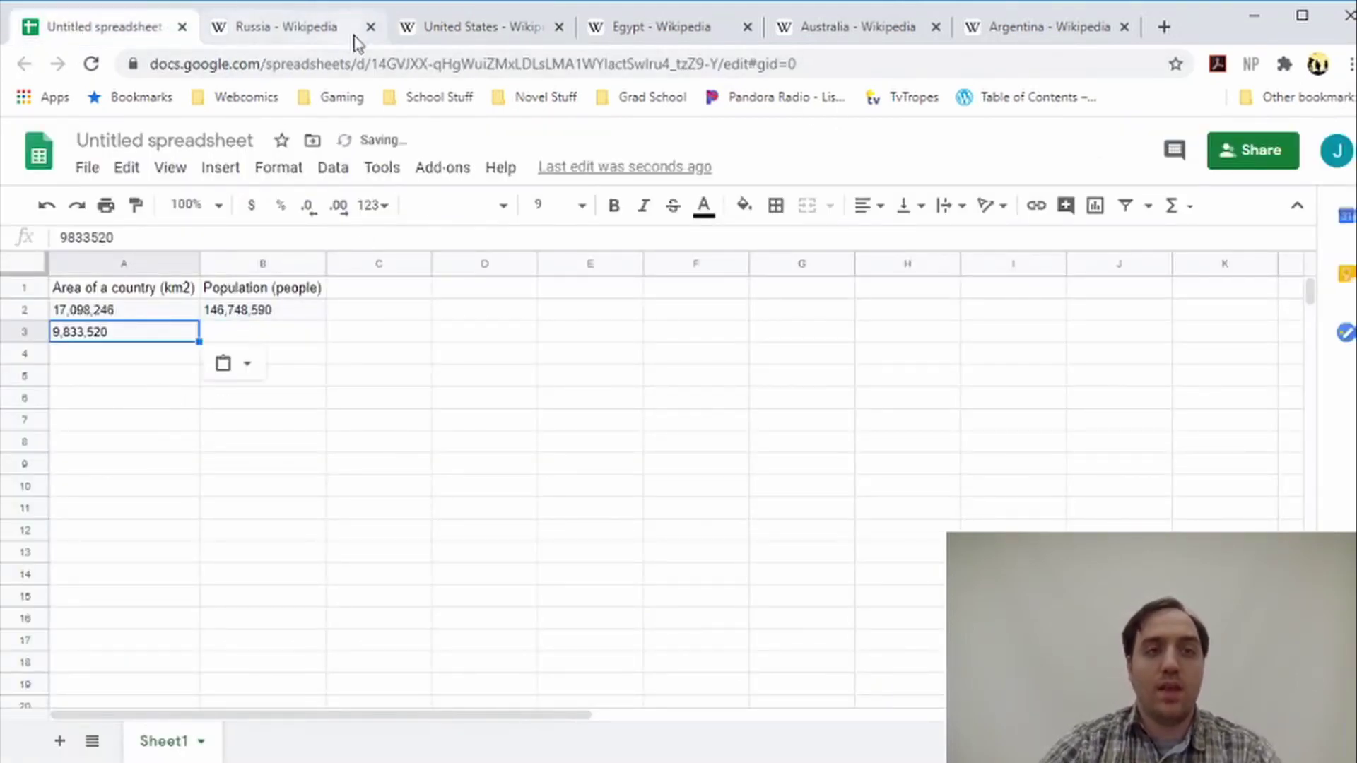
- Copy the United States' 2019 population estimate, 328,239,523, from Wikipedia into cell B3
{"action": "left_click", "coordinate": [455, 34]}
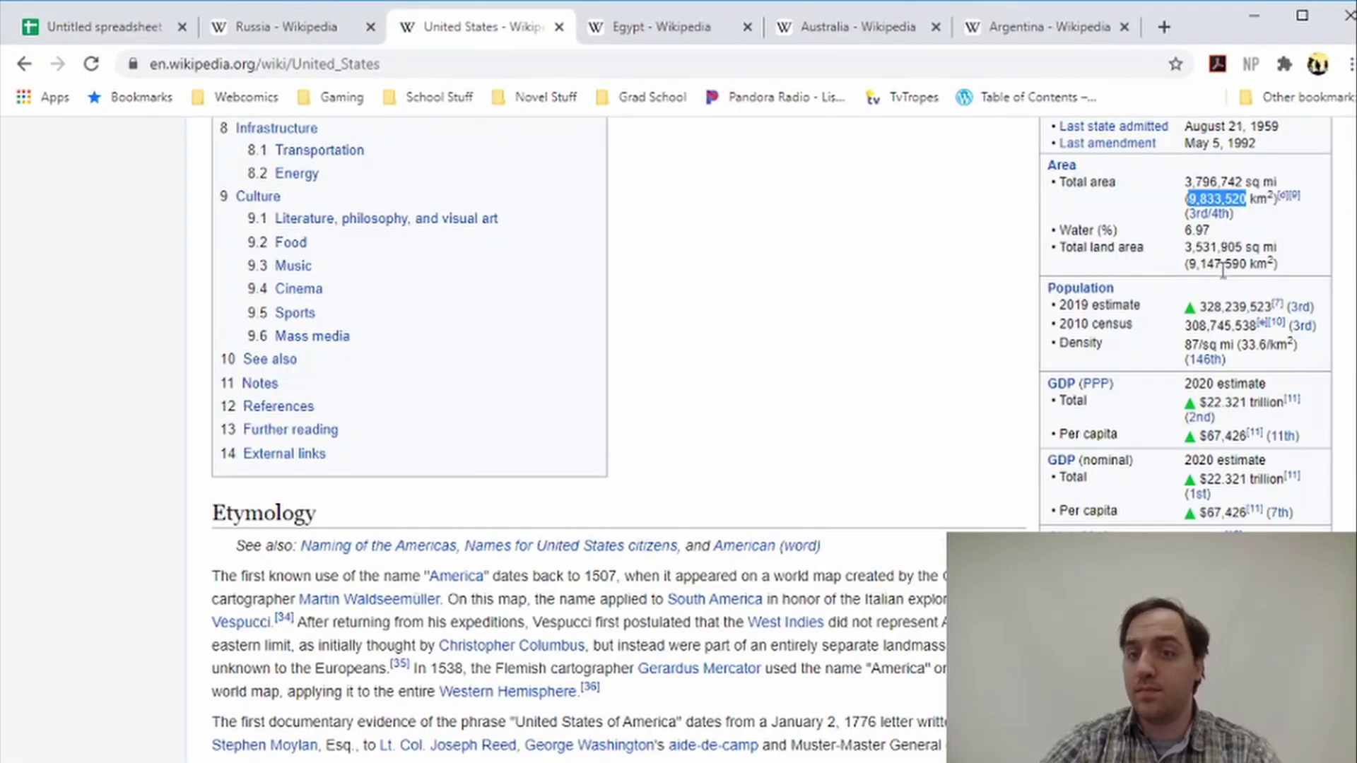
{"action": "left_click_drag", "start_coordinate": [1202, 306], "coordinate": [1274, 307]}
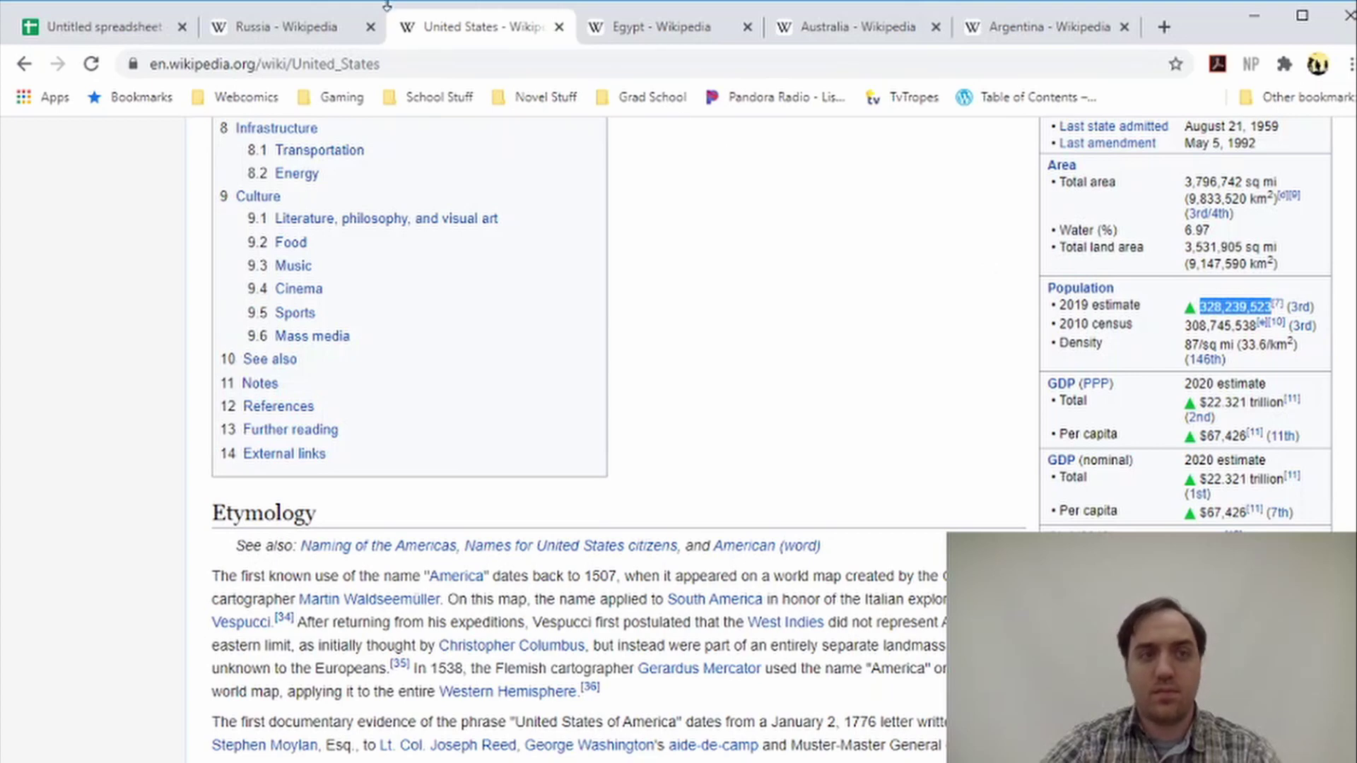
{"action": "left_click", "coordinate": [131, 27]}
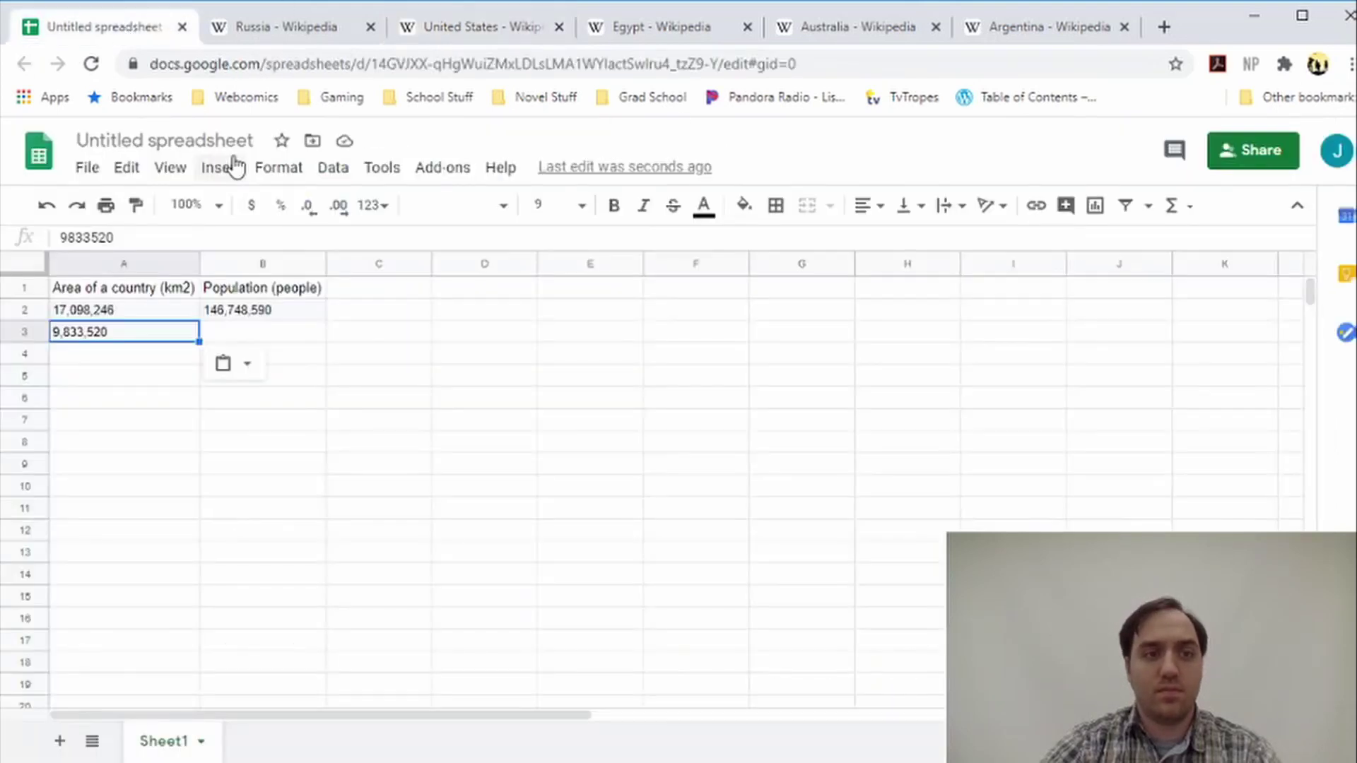
{"action": "left_click", "coordinate": [258, 338]}
{"action": "key", "text": "ctrl+v"}
{"action": "left_click", "coordinate": [354, 332]}
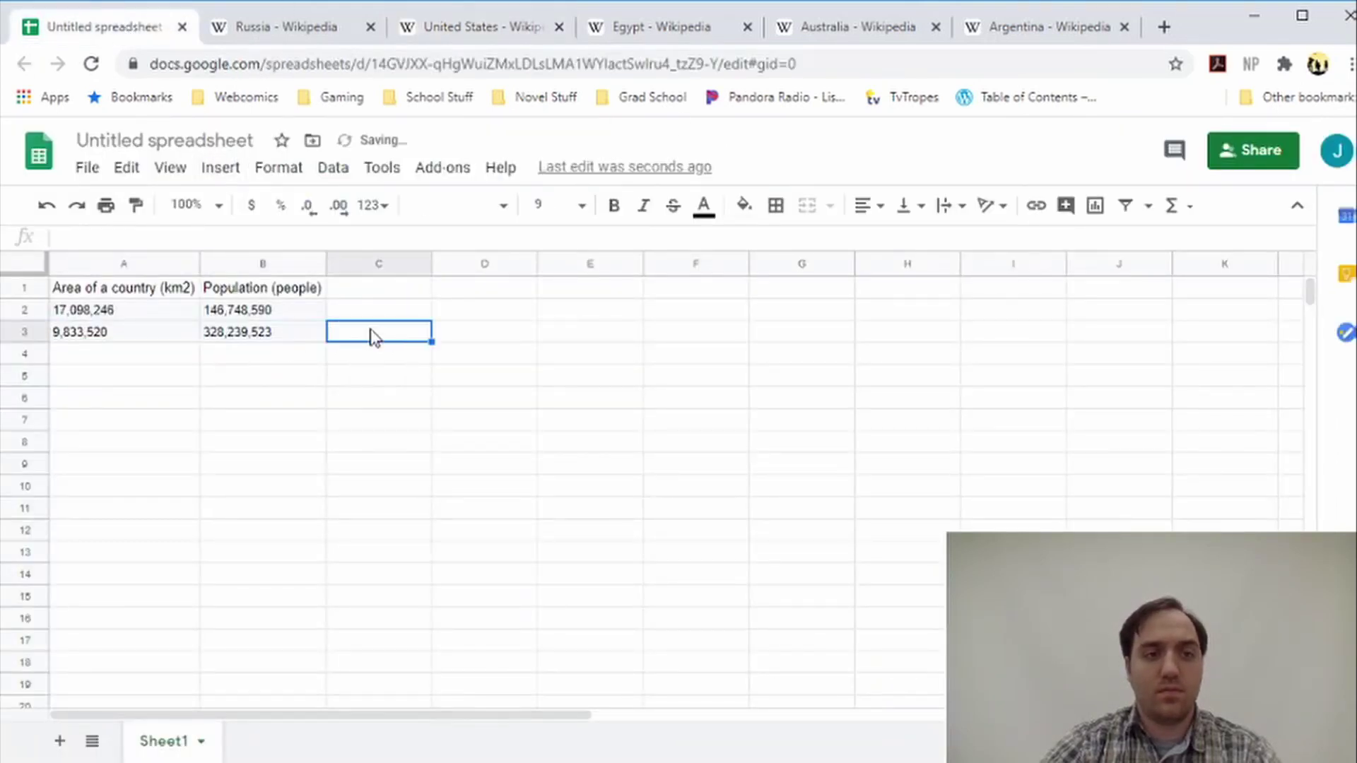
- Copy Egypt's total area in km2, 1,010,408, from its Wikipedia article into cell A4
{"action": "left_click", "coordinate": [636, 27]}
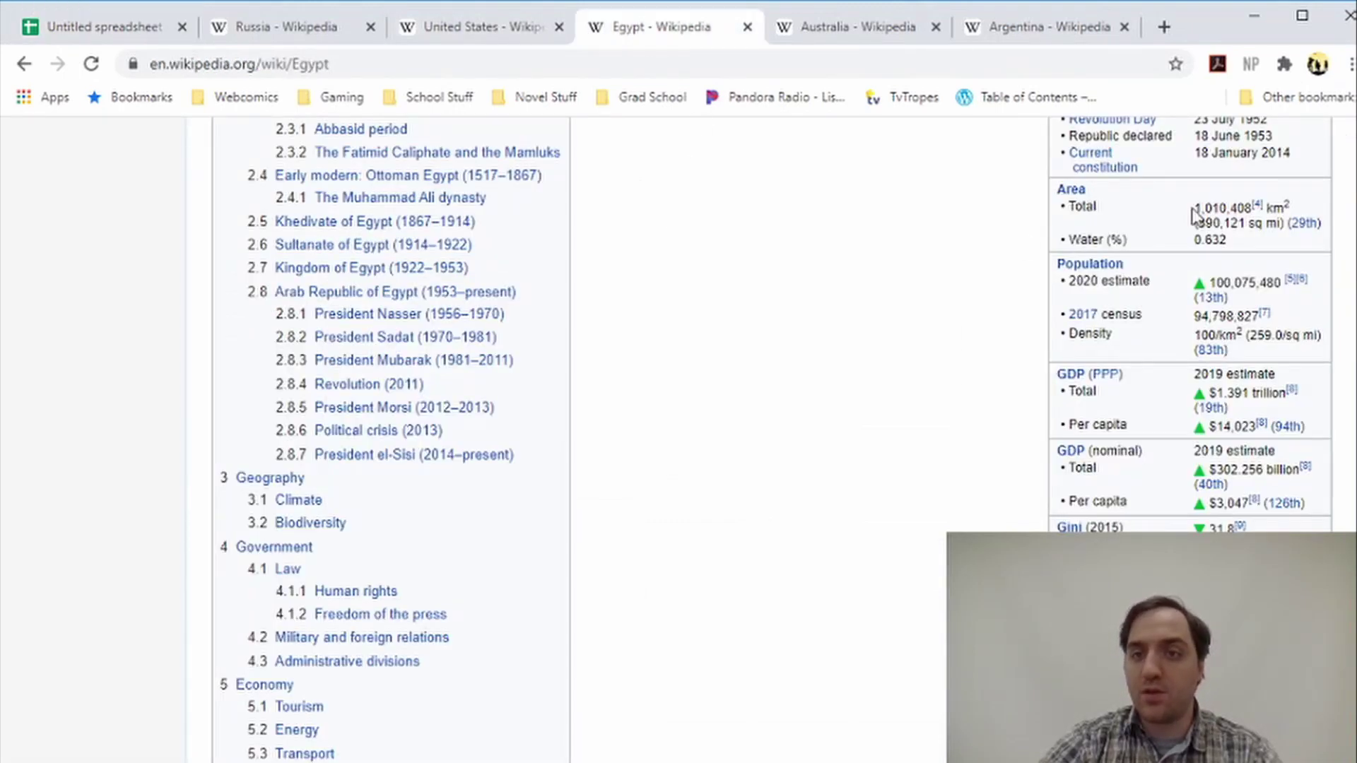
{"action": "left_click_drag", "start_coordinate": [1193, 211], "coordinate": [1246, 212]}
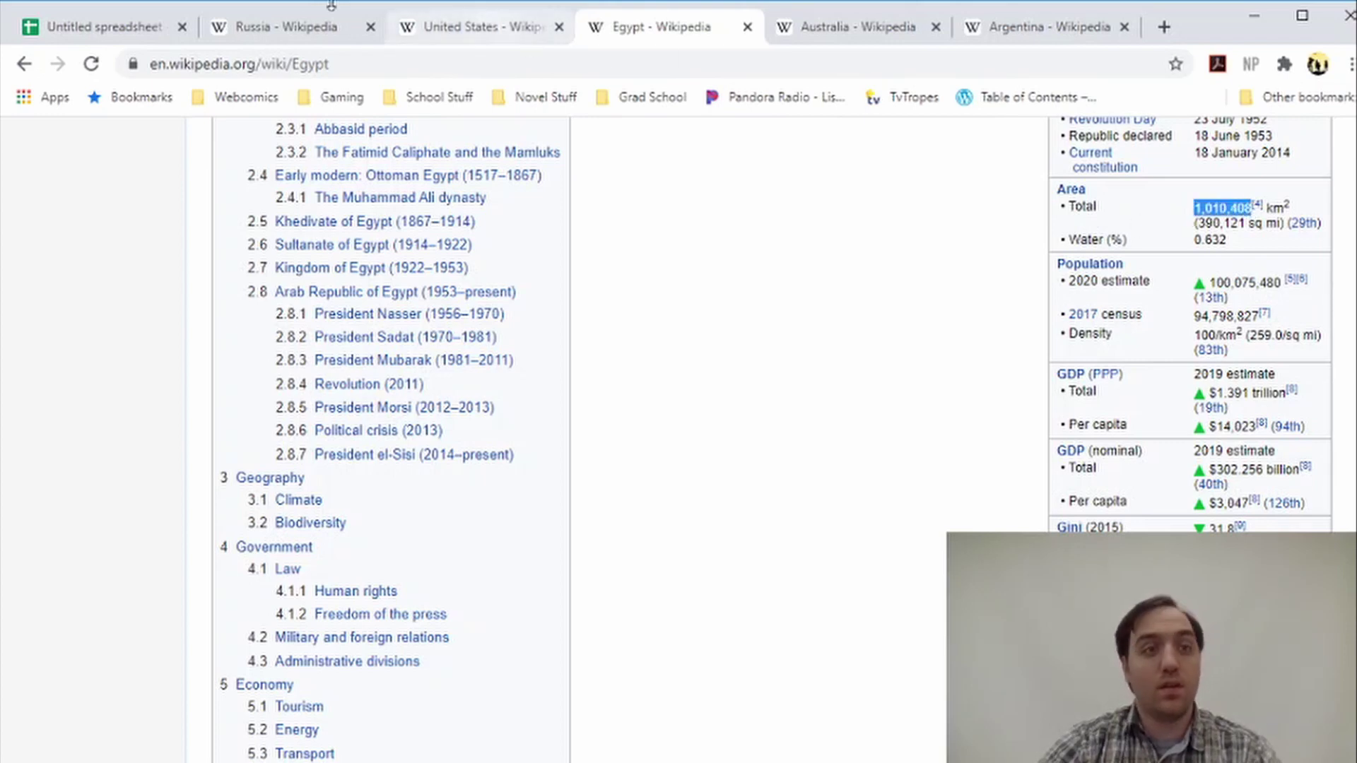
{"action": "left_click", "coordinate": [84, 27]}
{"action": "left_click", "coordinate": [121, 361]}
{"action": "type", "text": "1,010,408"}
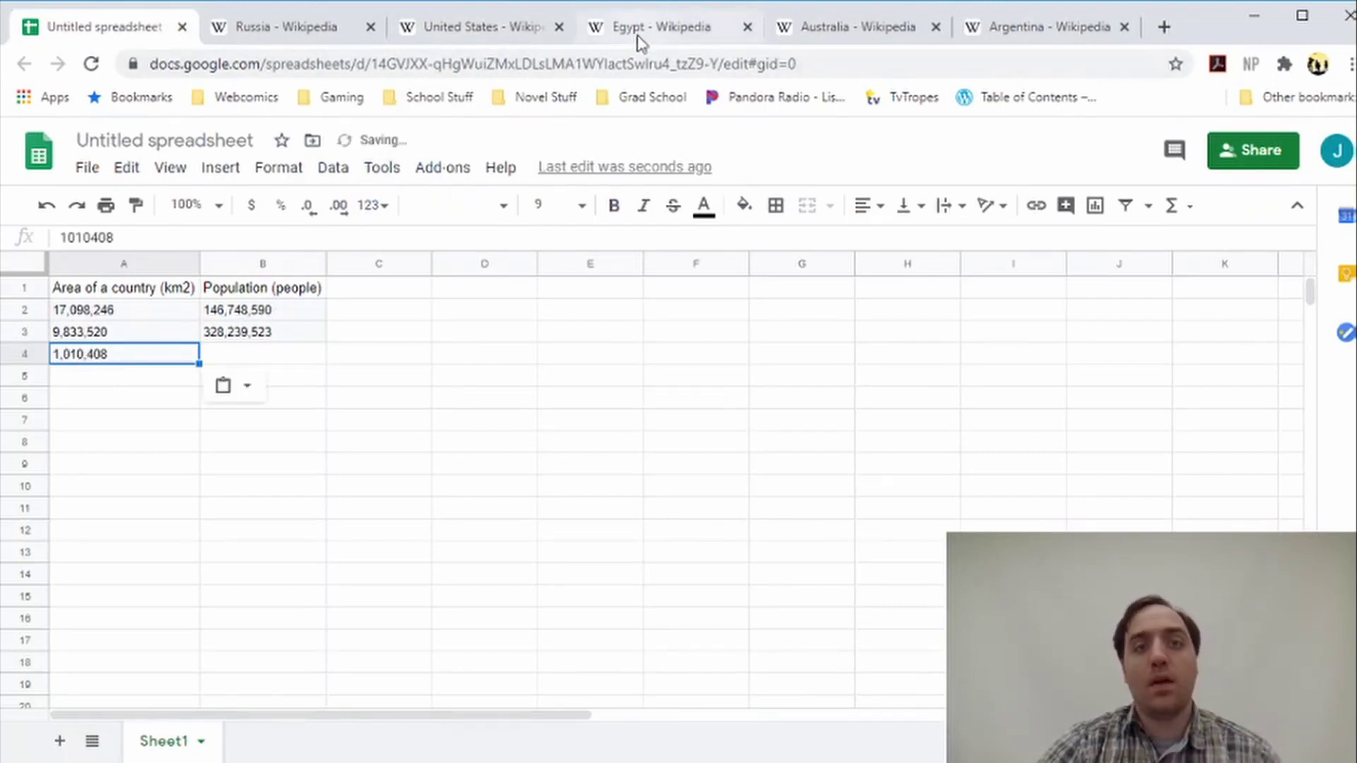
- Copy Egypt's 2020 population estimate, 100,075,480, from Wikipedia into cell B4
{"action": "left_click", "coordinate": [644, 31]}
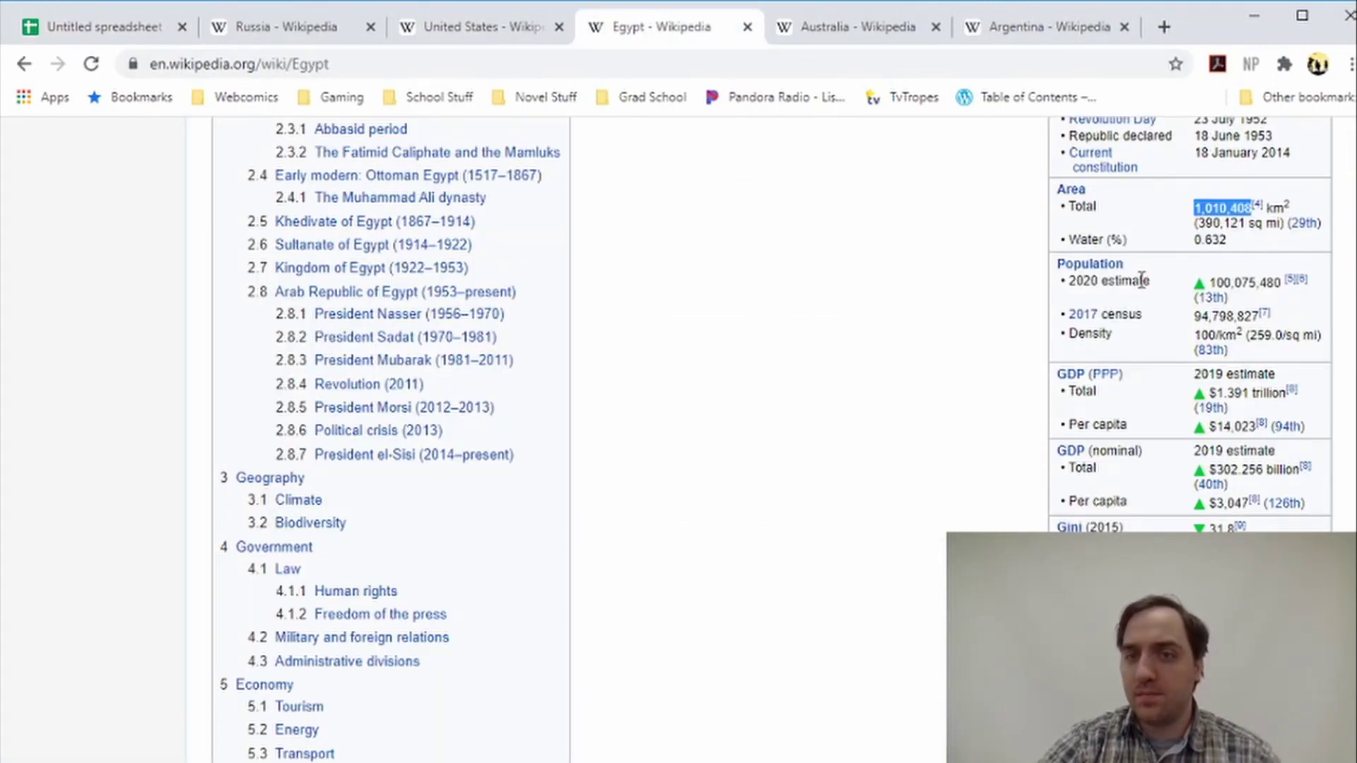
{"action": "scroll", "coordinate": [1141, 280], "scroll_direction": "down", "scroll_amount": 1}
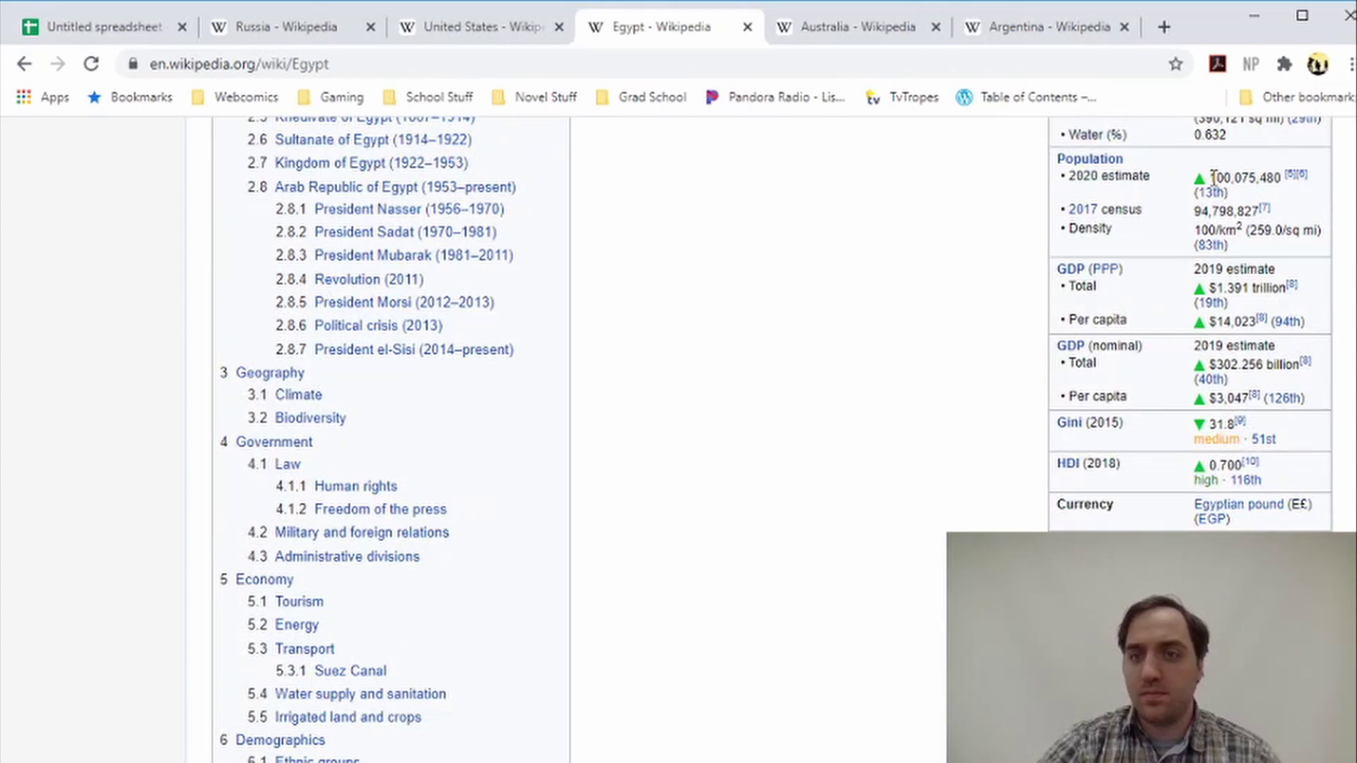
{"action": "left_click_drag", "start_coordinate": [1213, 177], "coordinate": [1278, 178]}
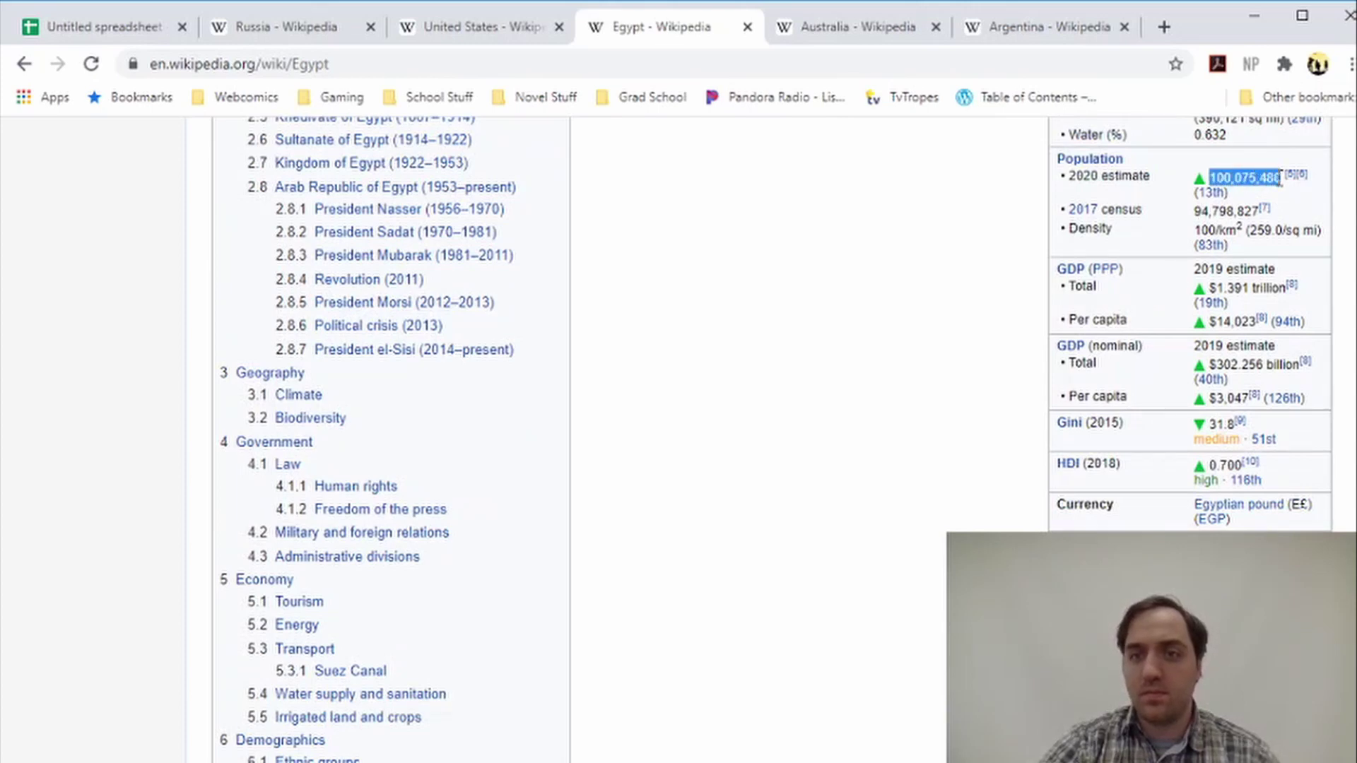
{"action": "left_click", "coordinate": [84, 27]}
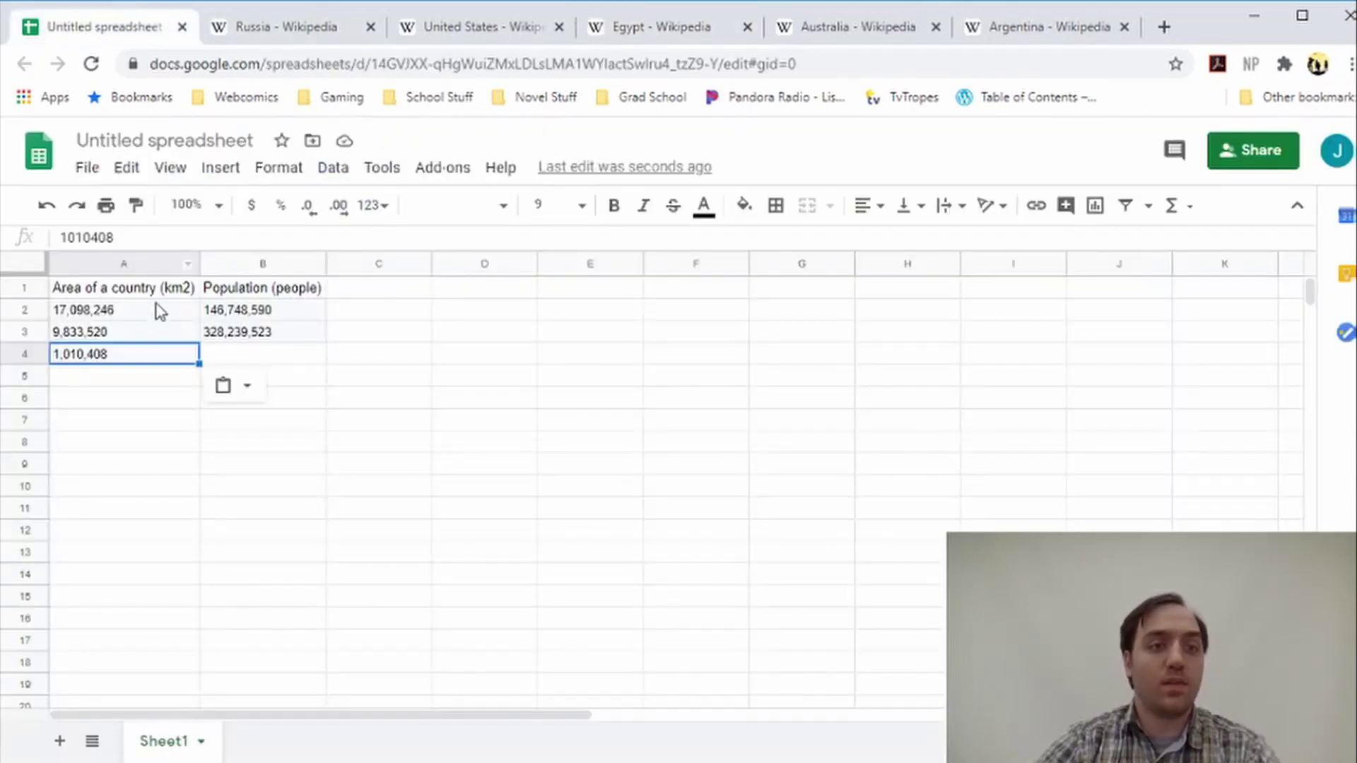
{"action": "left_click", "coordinate": [232, 352]}
{"action": "type", "text": "100,075,480"}
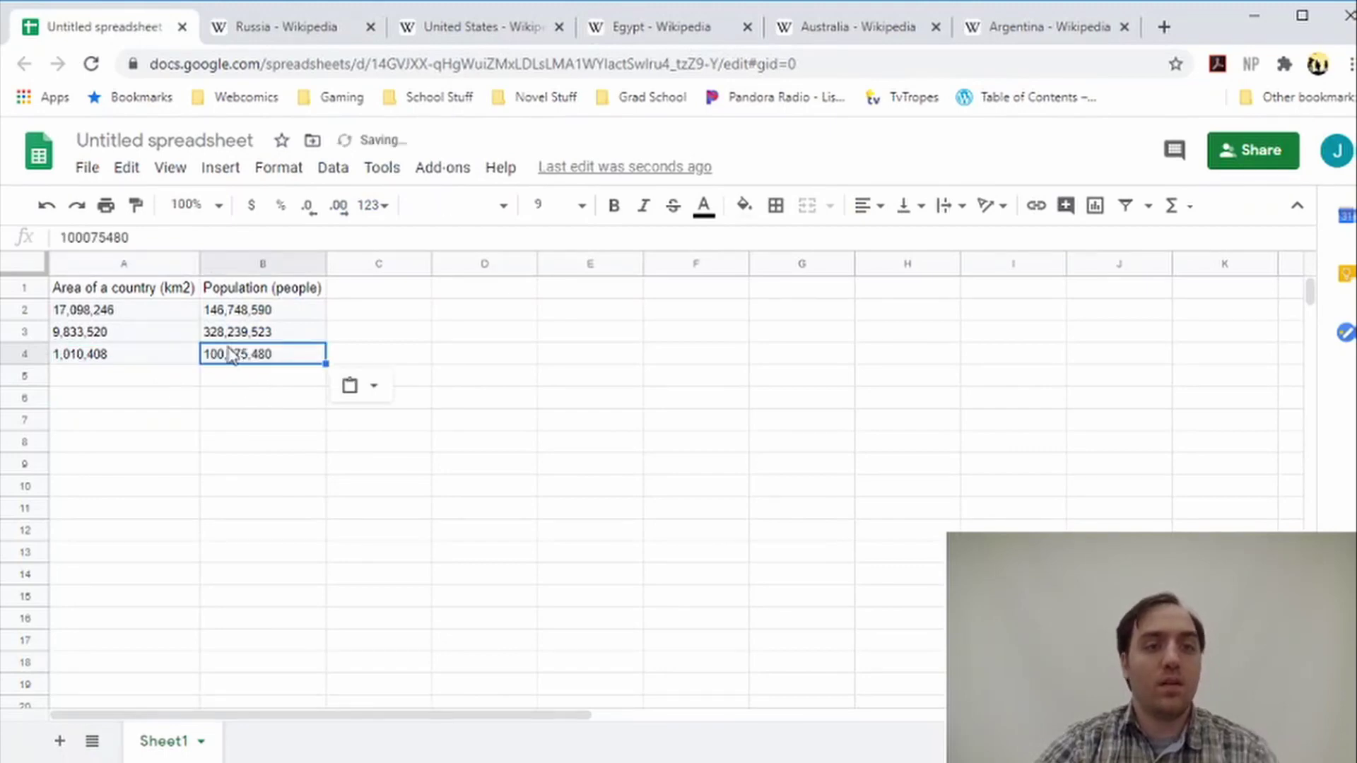
{"action": "left_click", "coordinate": [95, 378]}
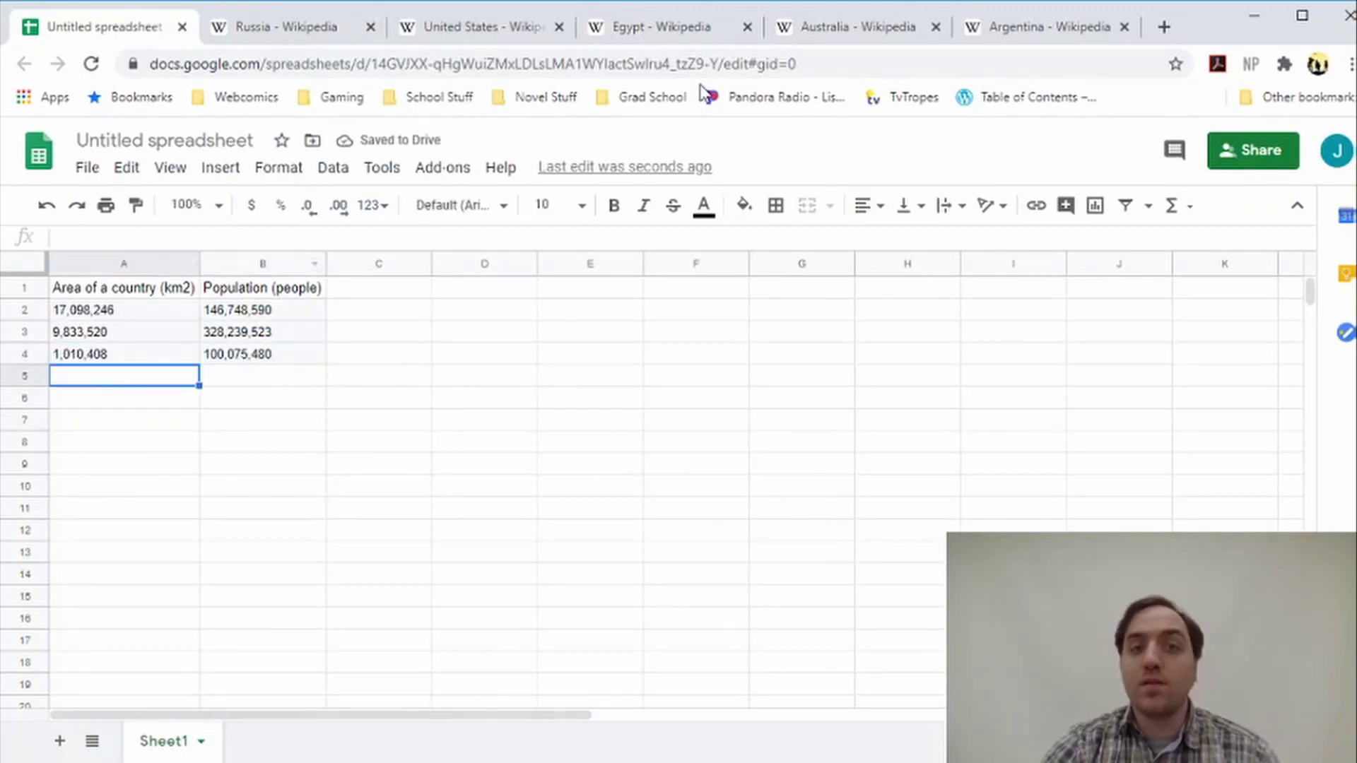
- Copy Australia's 2020 population estimate, 25,650,400, from its Wikipedia article into cell B5
{"action": "left_click", "coordinate": [849, 31]}
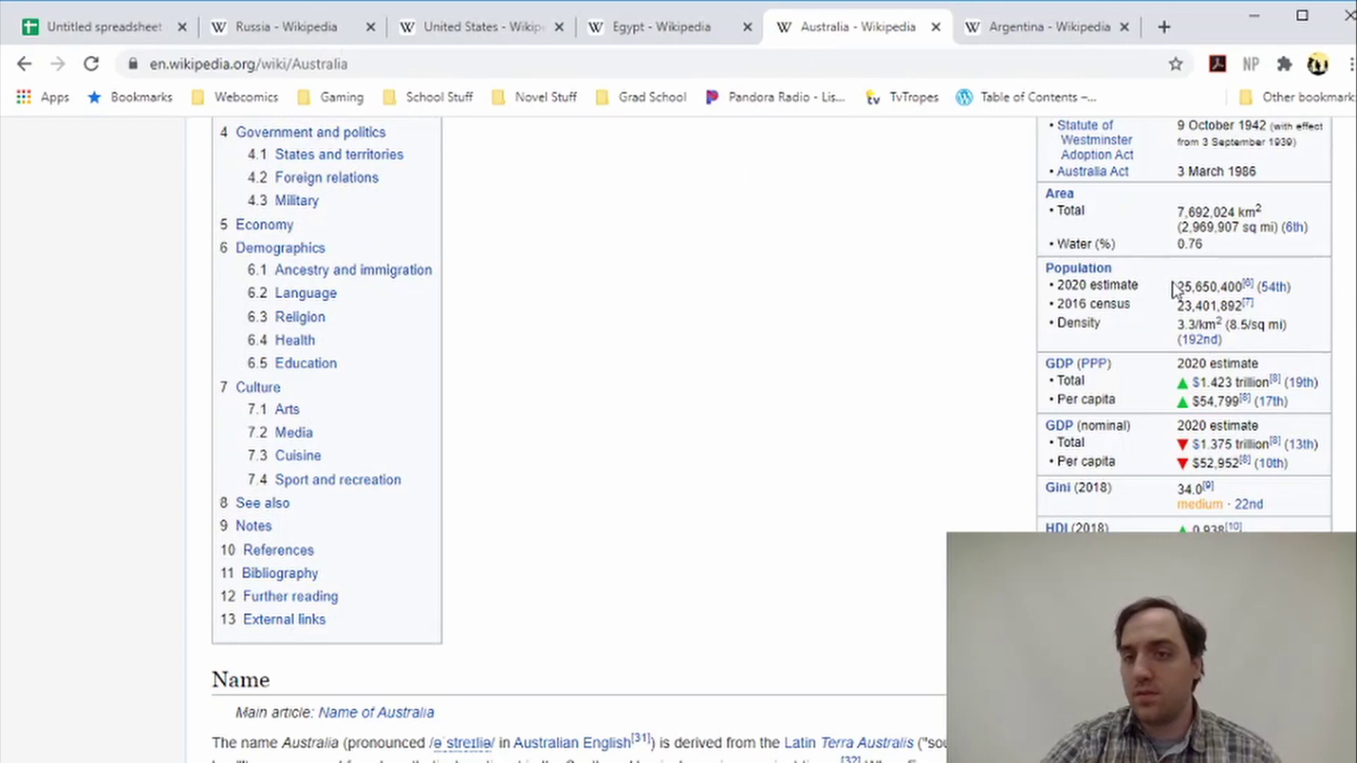
{"action": "left_click_drag", "start_coordinate": [1179, 286], "coordinate": [1239, 290]}
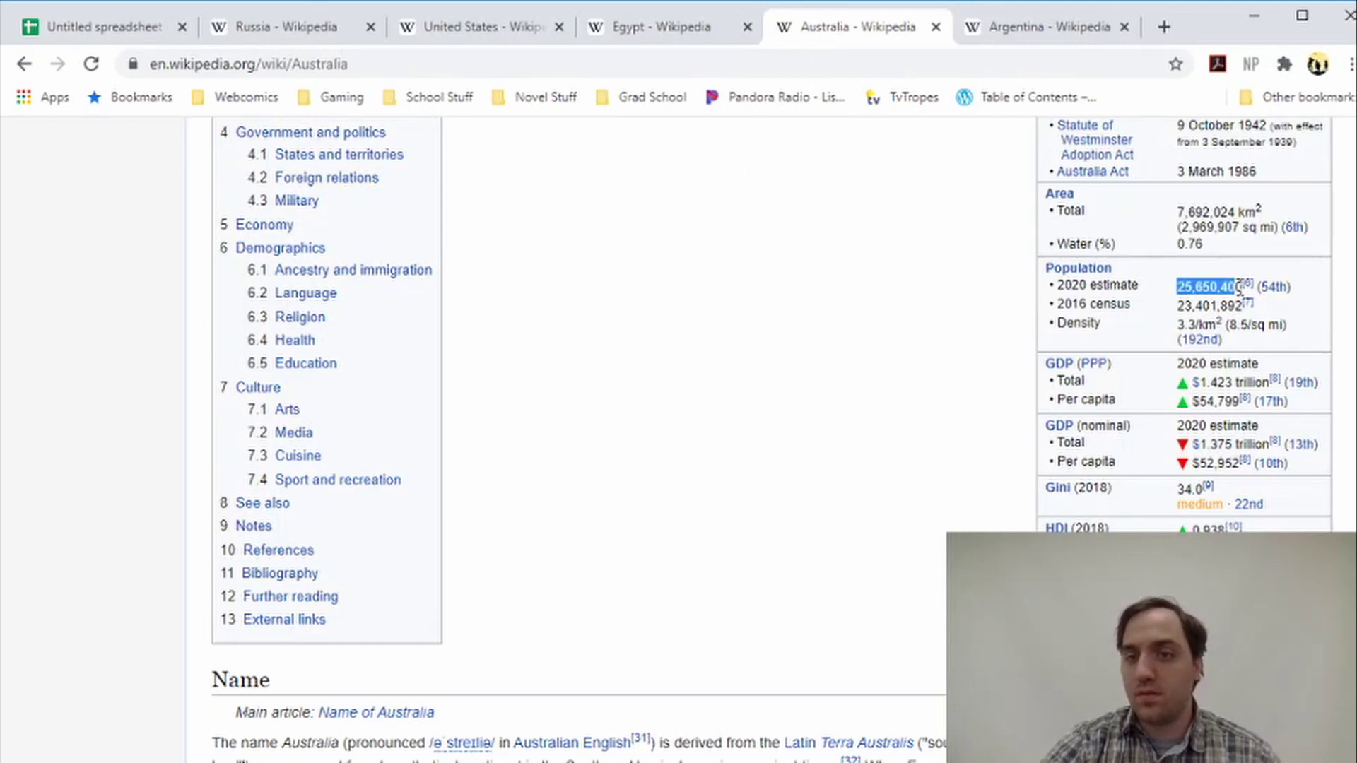
{"action": "left_click", "coordinate": [92, 29]}
{"action": "left_click", "coordinate": [259, 381]}
{"action": "type", "text": "25,650,400"}
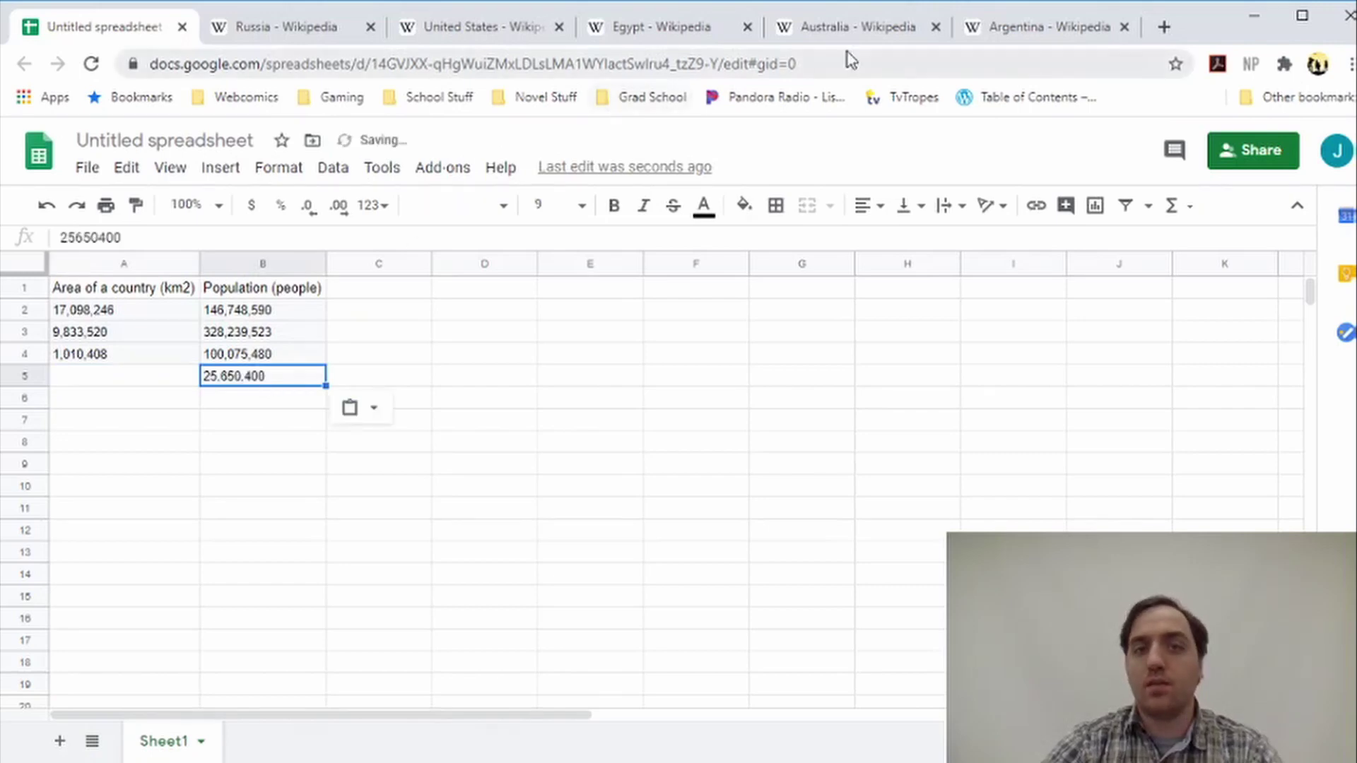
- Copy Australia's total area in km2, 7,692,024, from Wikipedia into cell A5
{"action": "left_click", "coordinate": [848, 28]}
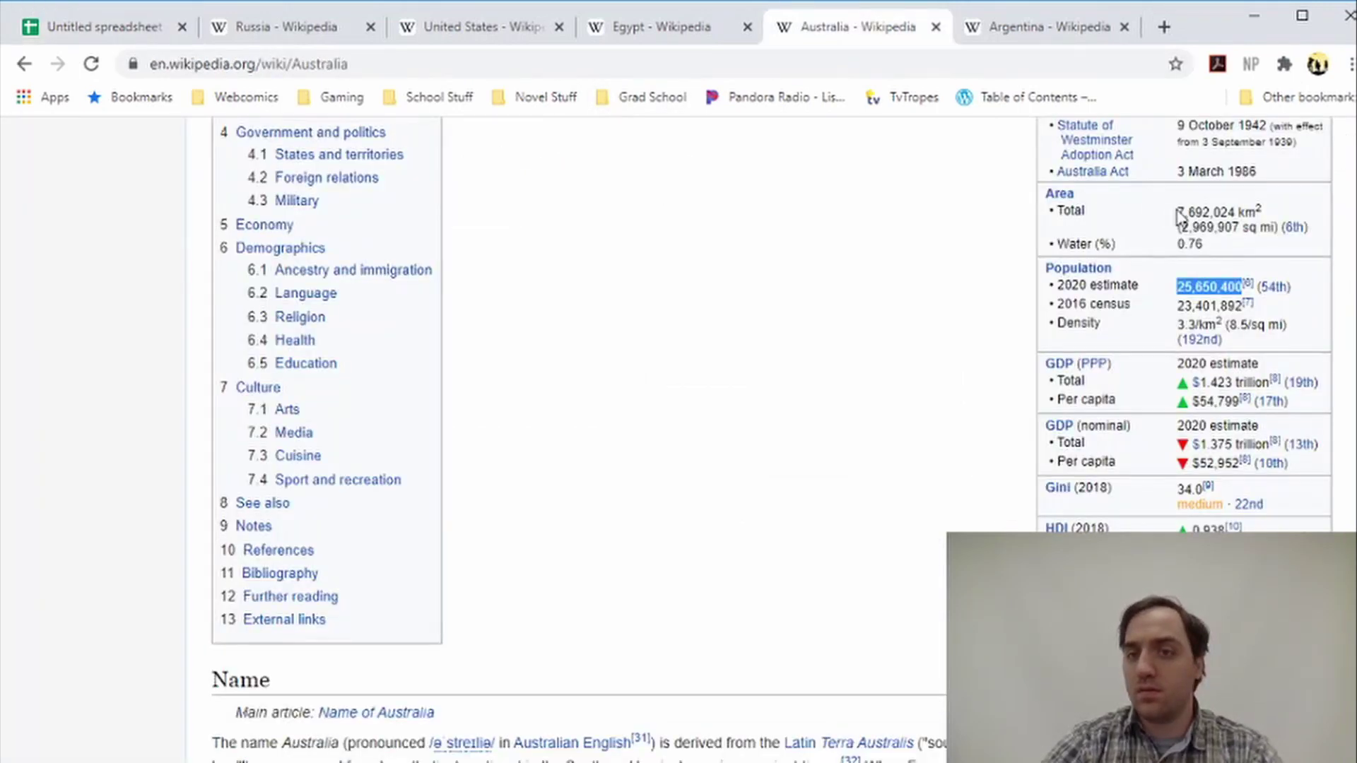
{"action": "left_click_drag", "start_coordinate": [1177, 212], "coordinate": [1241, 212]}
{"action": "key", "text": "ctrl+c"}
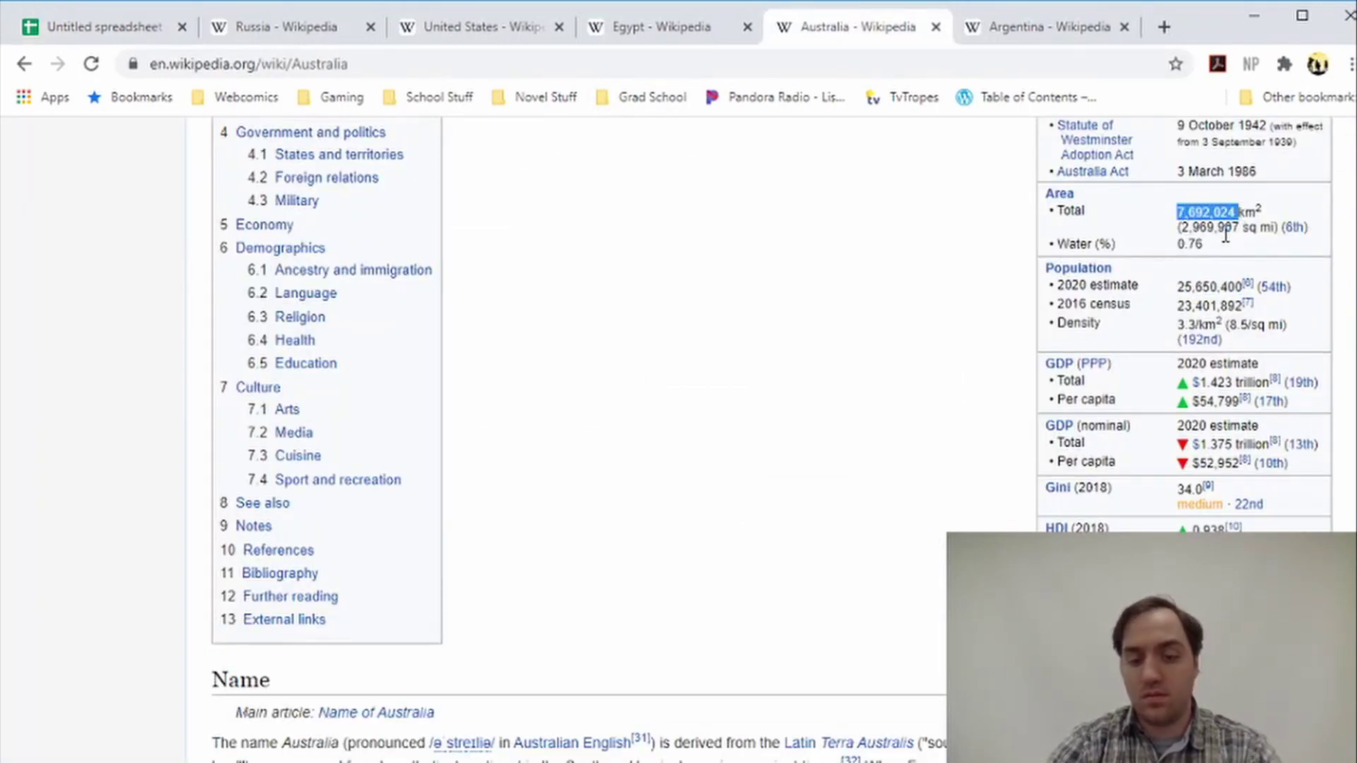
{"action": "left_click", "coordinate": [106, 29]}
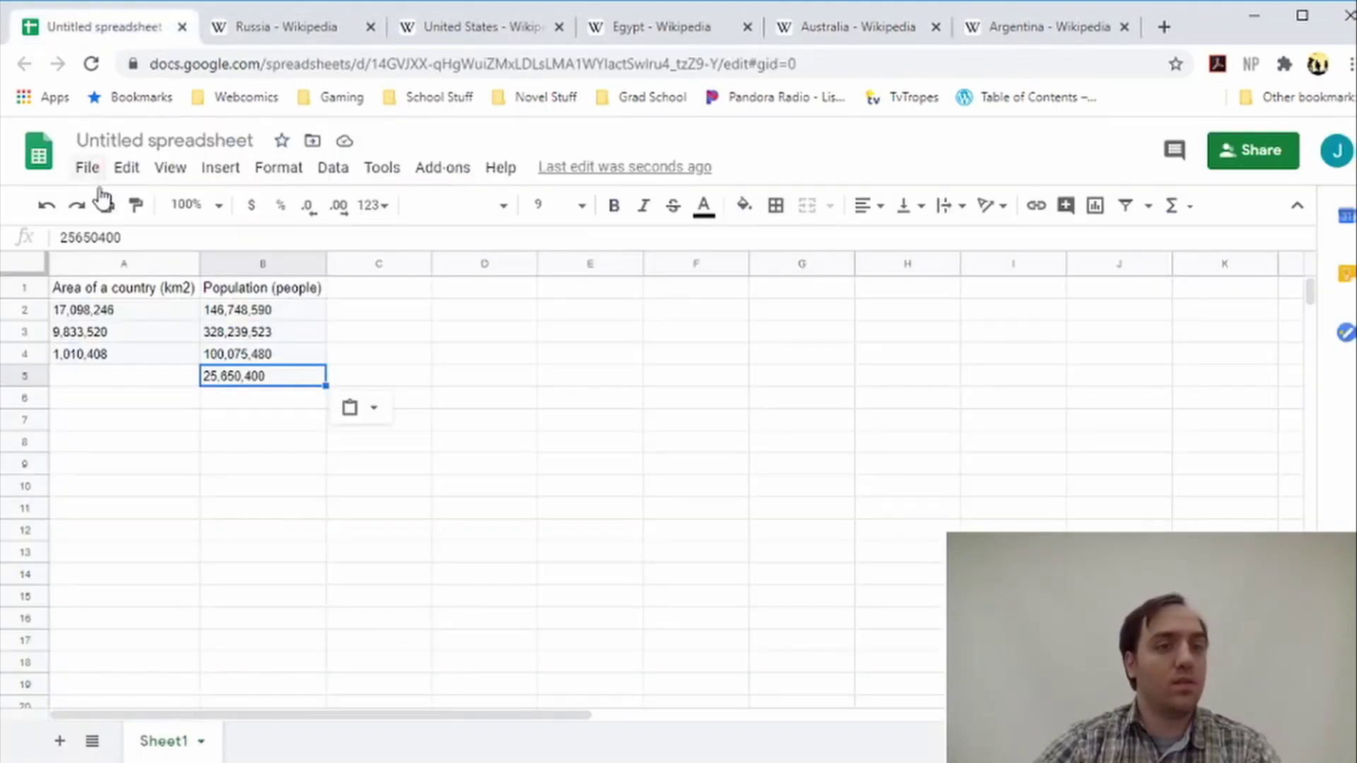
{"action": "left_click", "coordinate": [106, 375]}
{"action": "key", "text": "ctrl+v"}
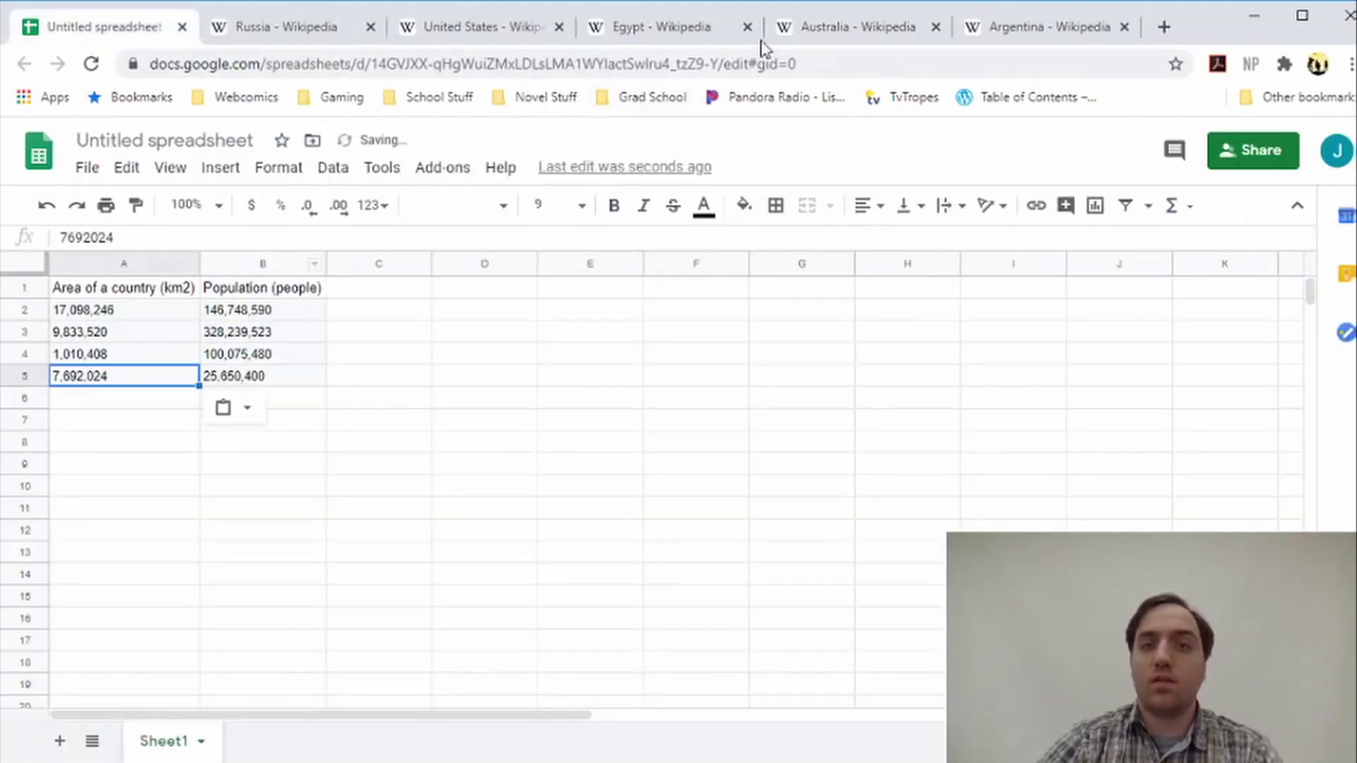
- Copy Argentina's total area in km2, 2,780,400, from its Wikipedia article into cell A6
{"action": "left_click", "coordinate": [982, 35]}
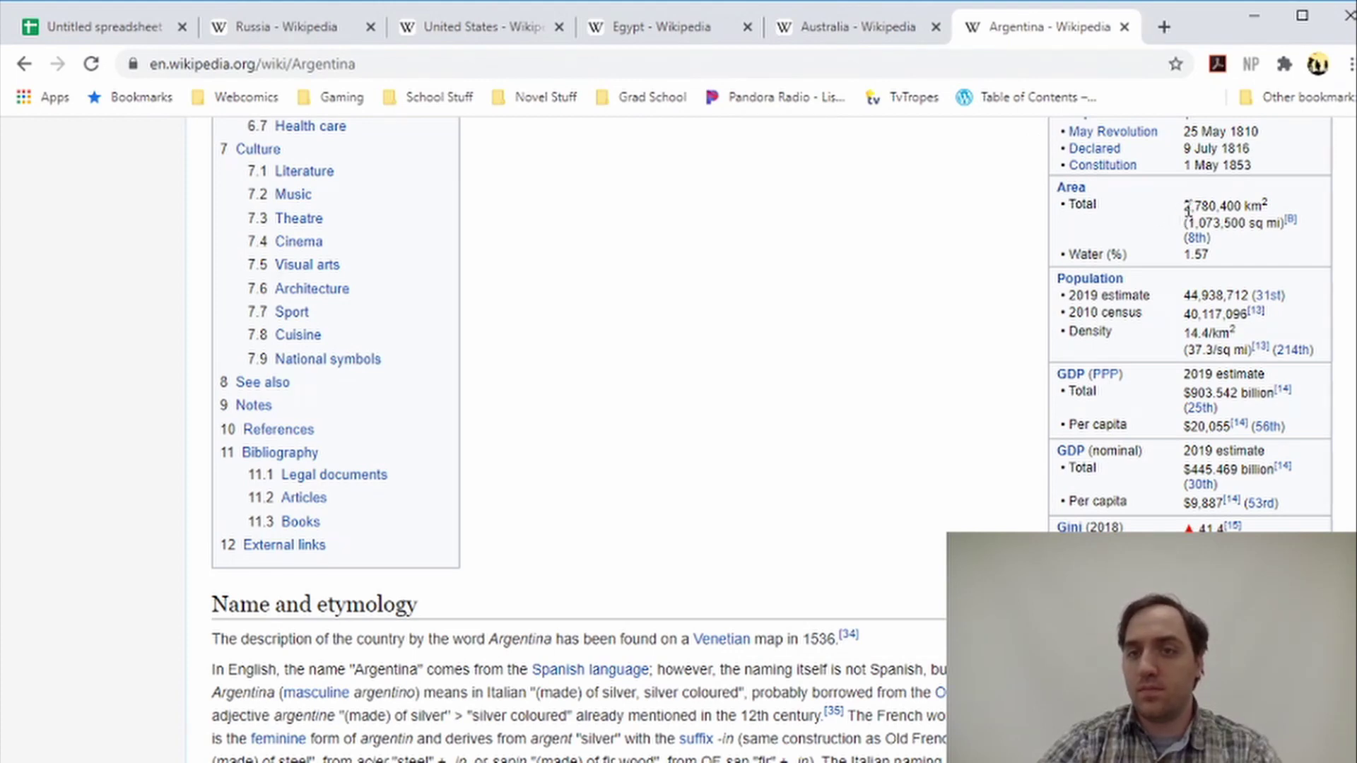
{"action": "left_click_drag", "start_coordinate": [1185, 208], "coordinate": [1236, 206]}
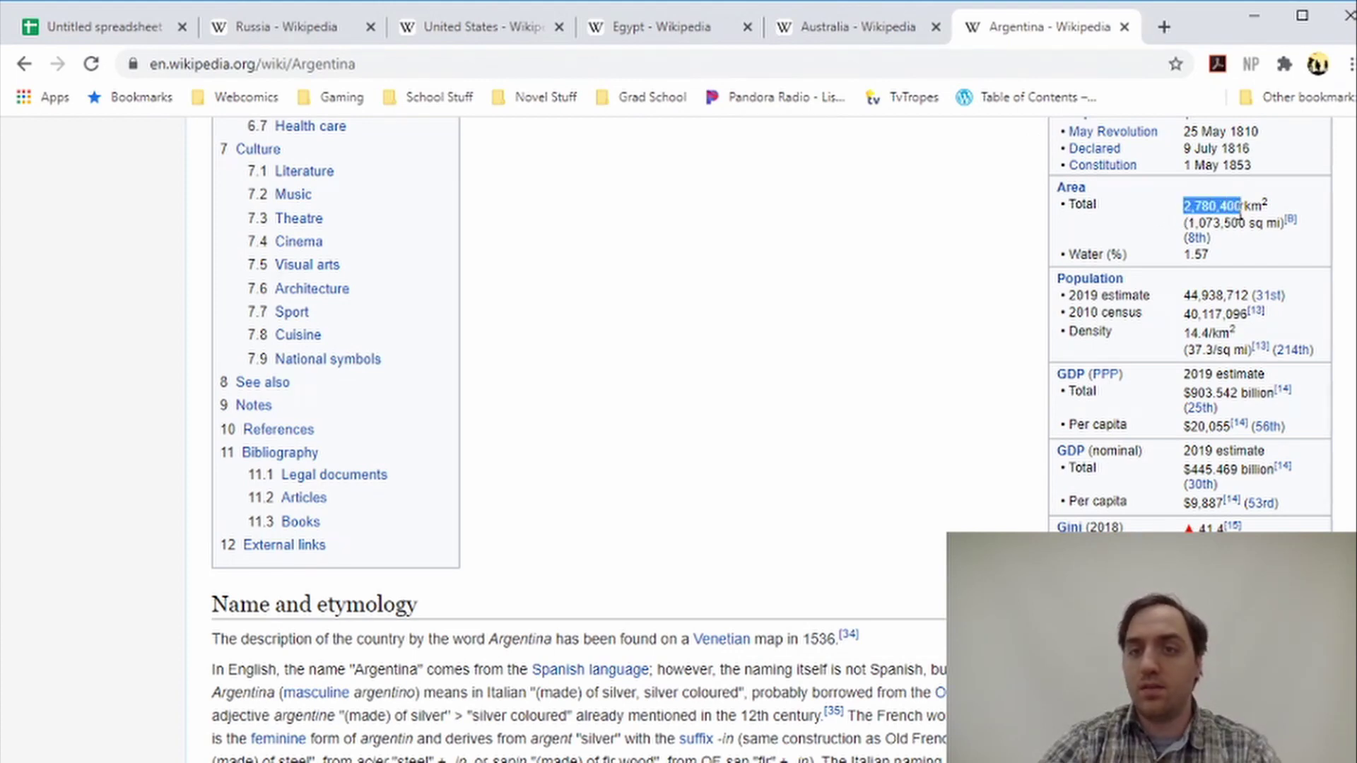
{"action": "left_click", "coordinate": [99, 27]}
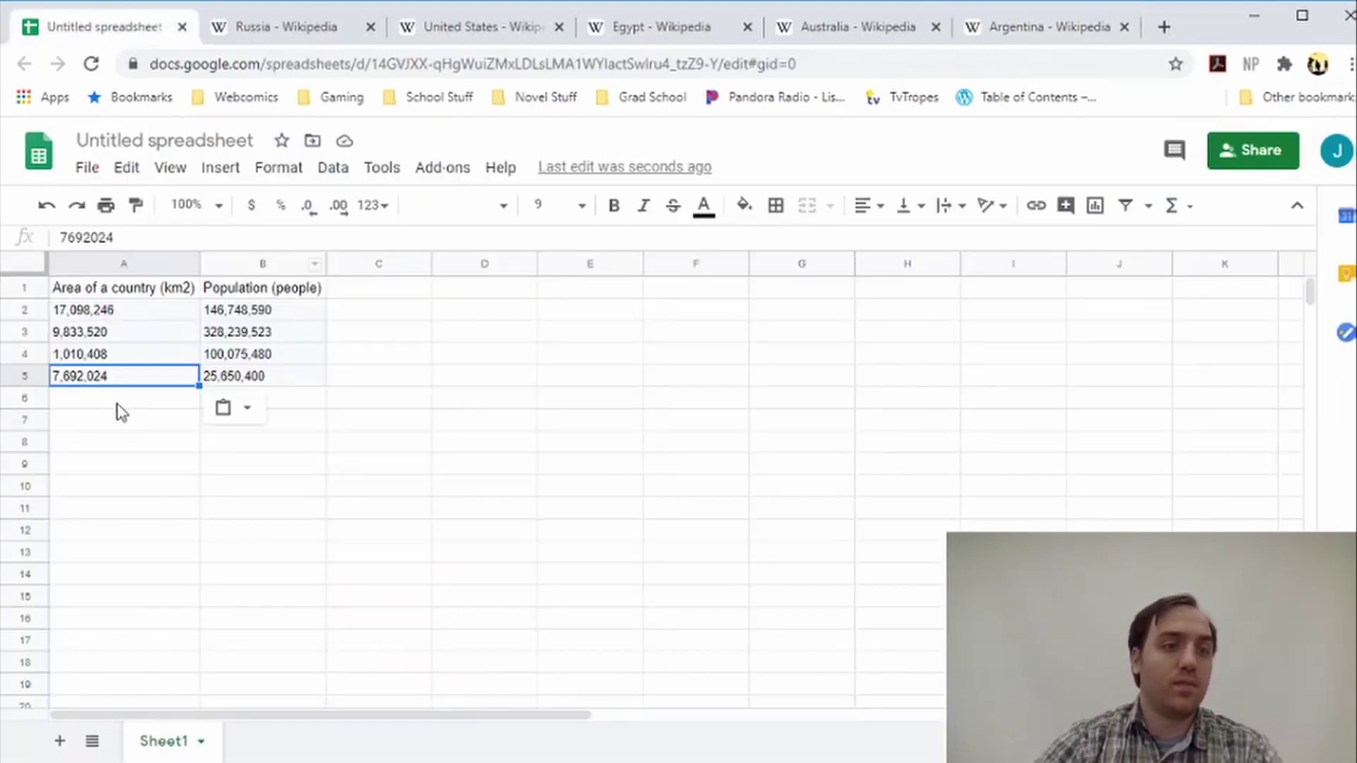
{"action": "left_click", "coordinate": [116, 397]}
{"action": "type", "text": "2,780,400"}
- Copy Argentina's 2019 population estimate, 44,938,712, from Wikipedia into cell B6
{"action": "left_click", "coordinate": [989, 30]}
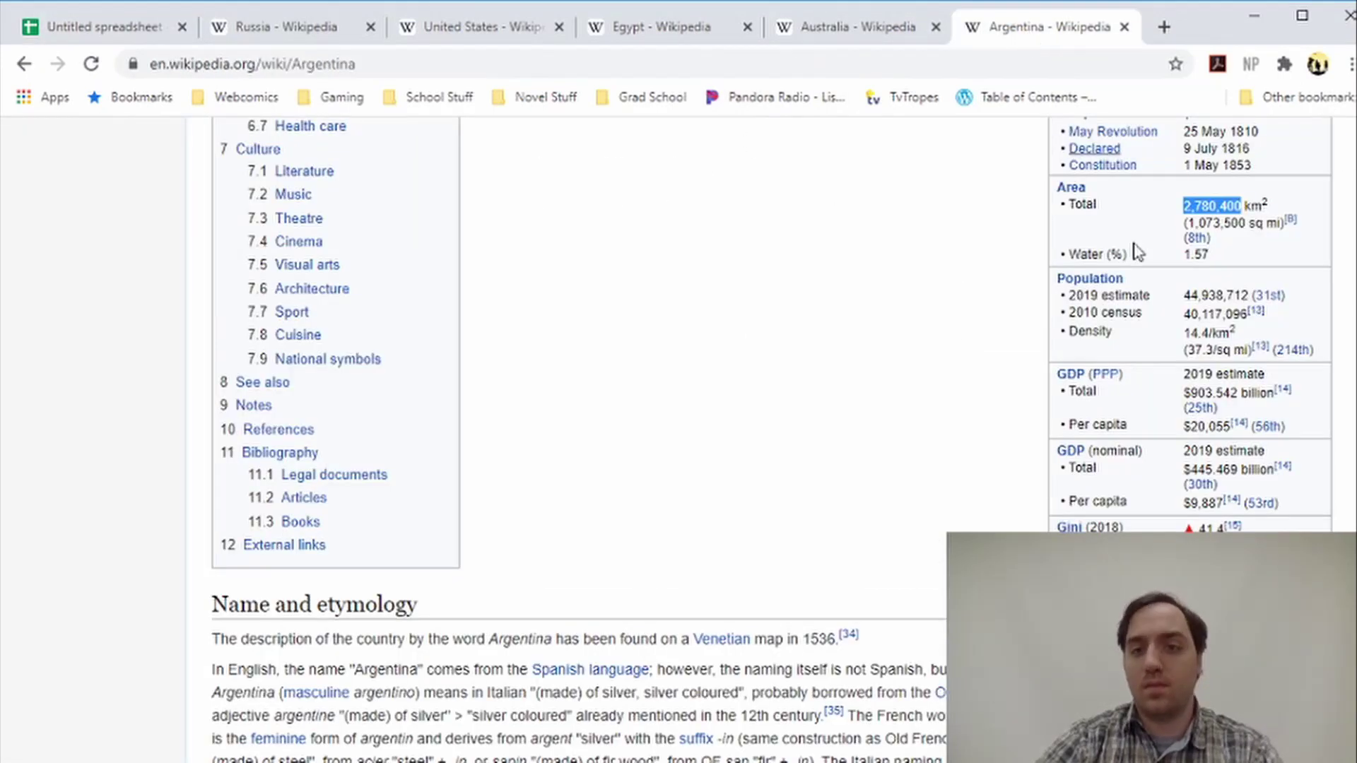
{"action": "left_click_drag", "start_coordinate": [1182, 297], "coordinate": [1243, 300]}
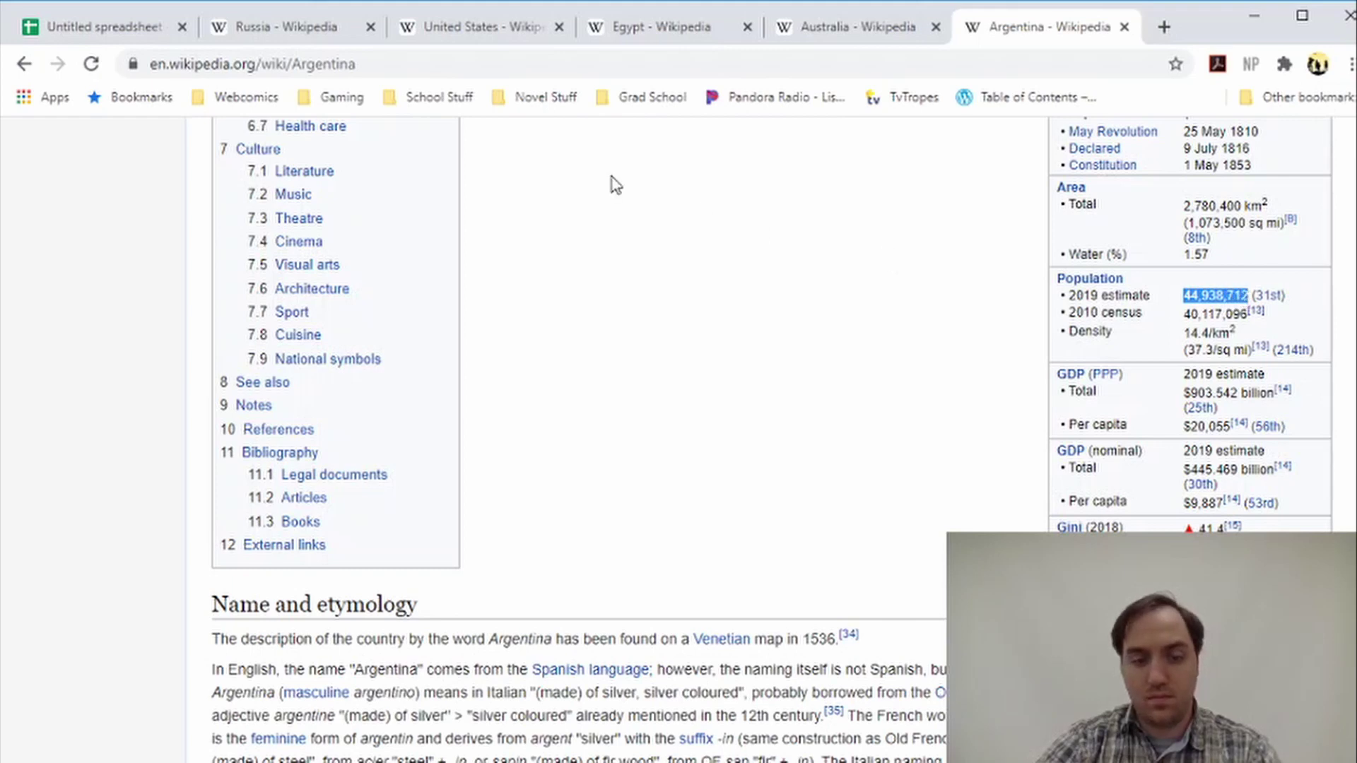
{"action": "left_click", "coordinate": [164, 28]}
{"action": "left_click", "coordinate": [252, 397]}
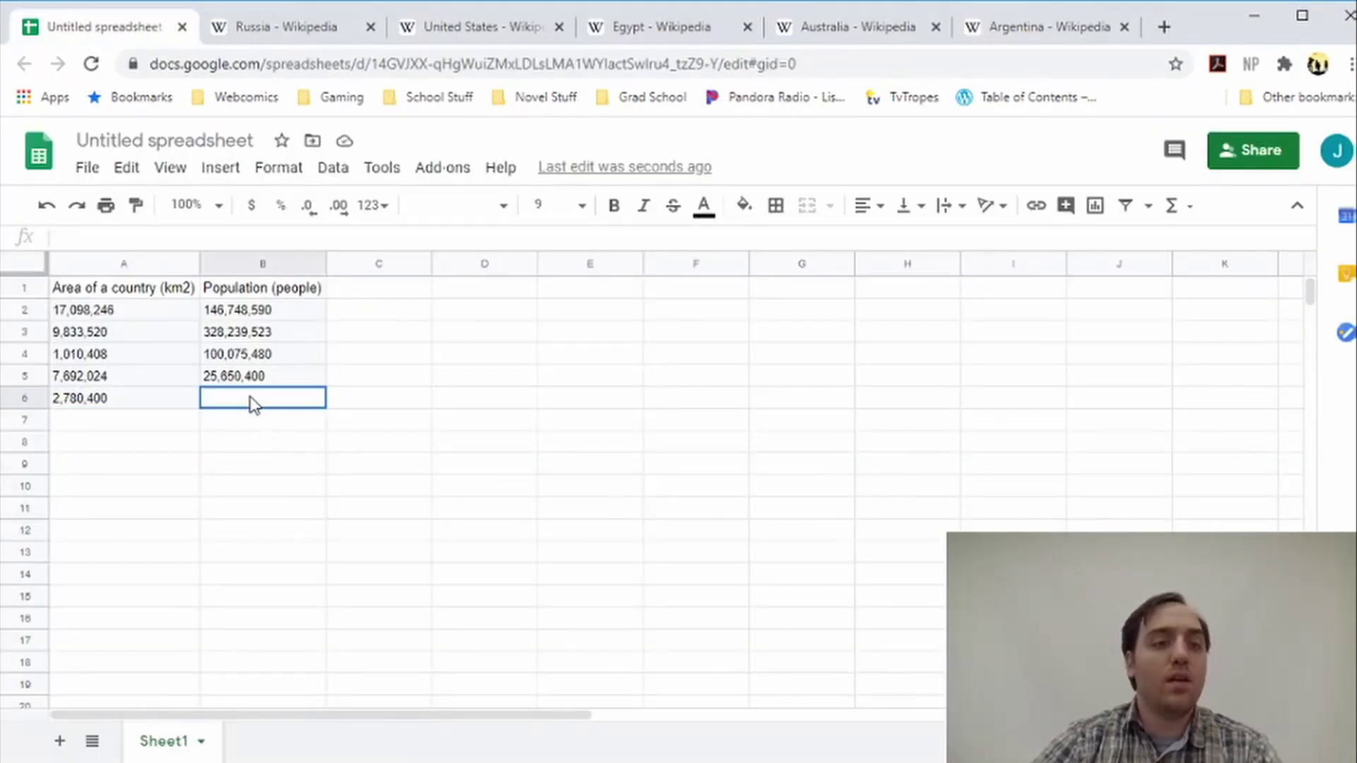
{"action": "type", "text": "44,938,712"}
{"action": "left_click", "coordinate": [289, 456]}
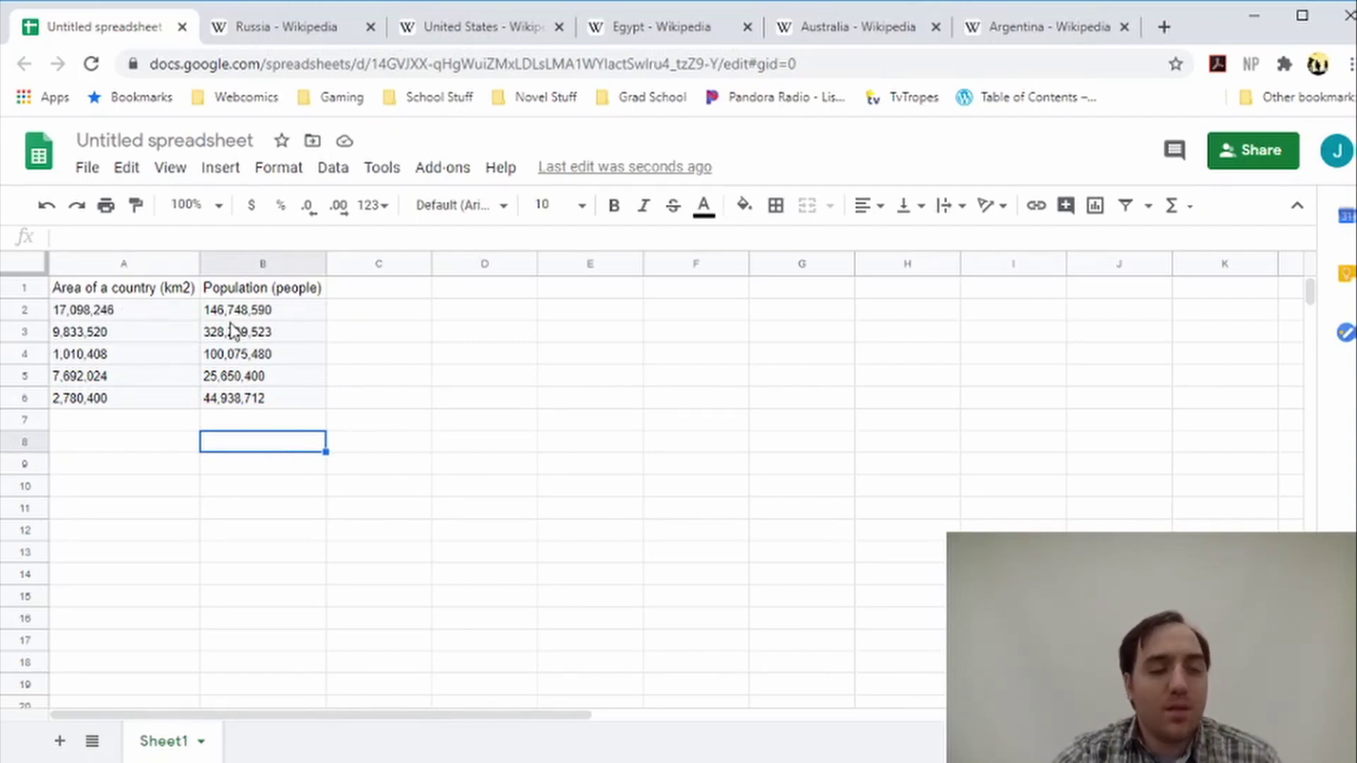
- Insert a column before the area column and enter the header "Name of Country" in its first cell
{"action": "left_click", "coordinate": [111, 266]}
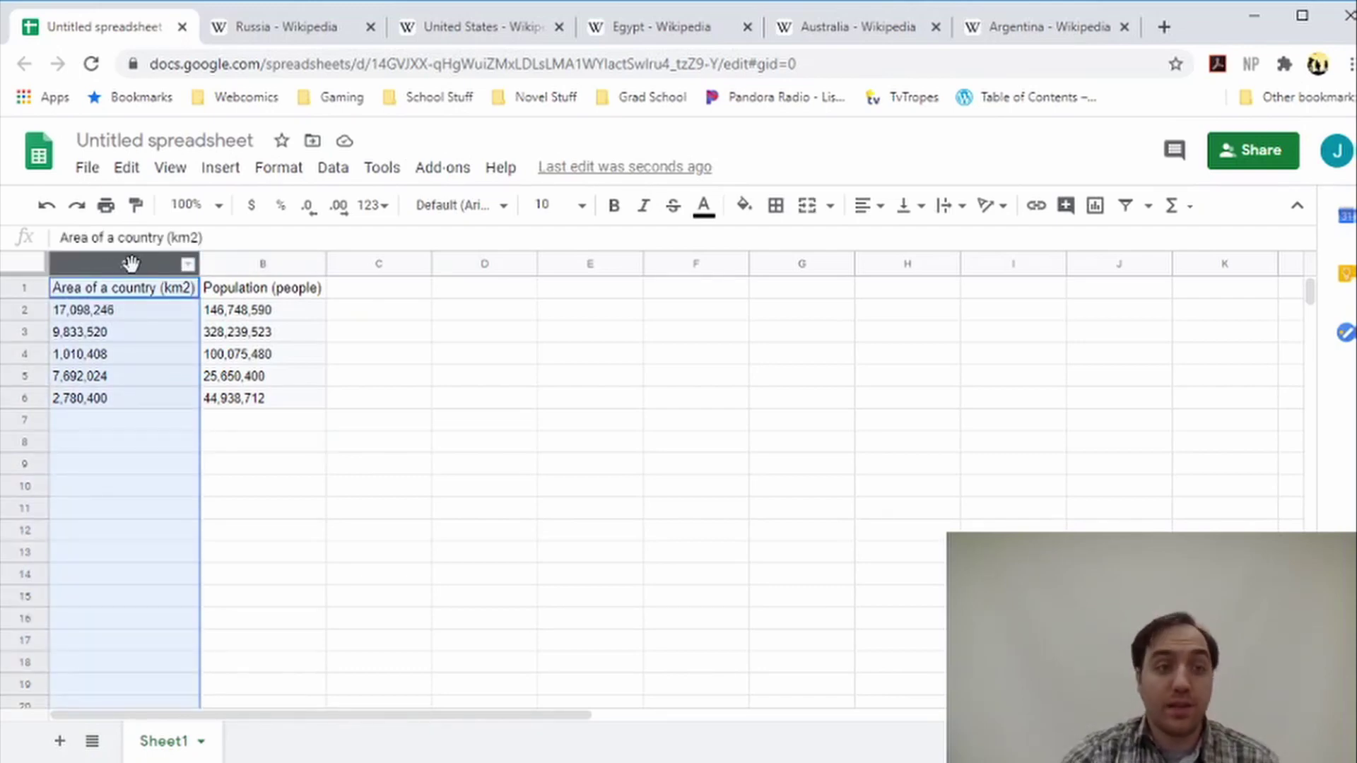
{"action": "right_click", "coordinate": [131, 264]}
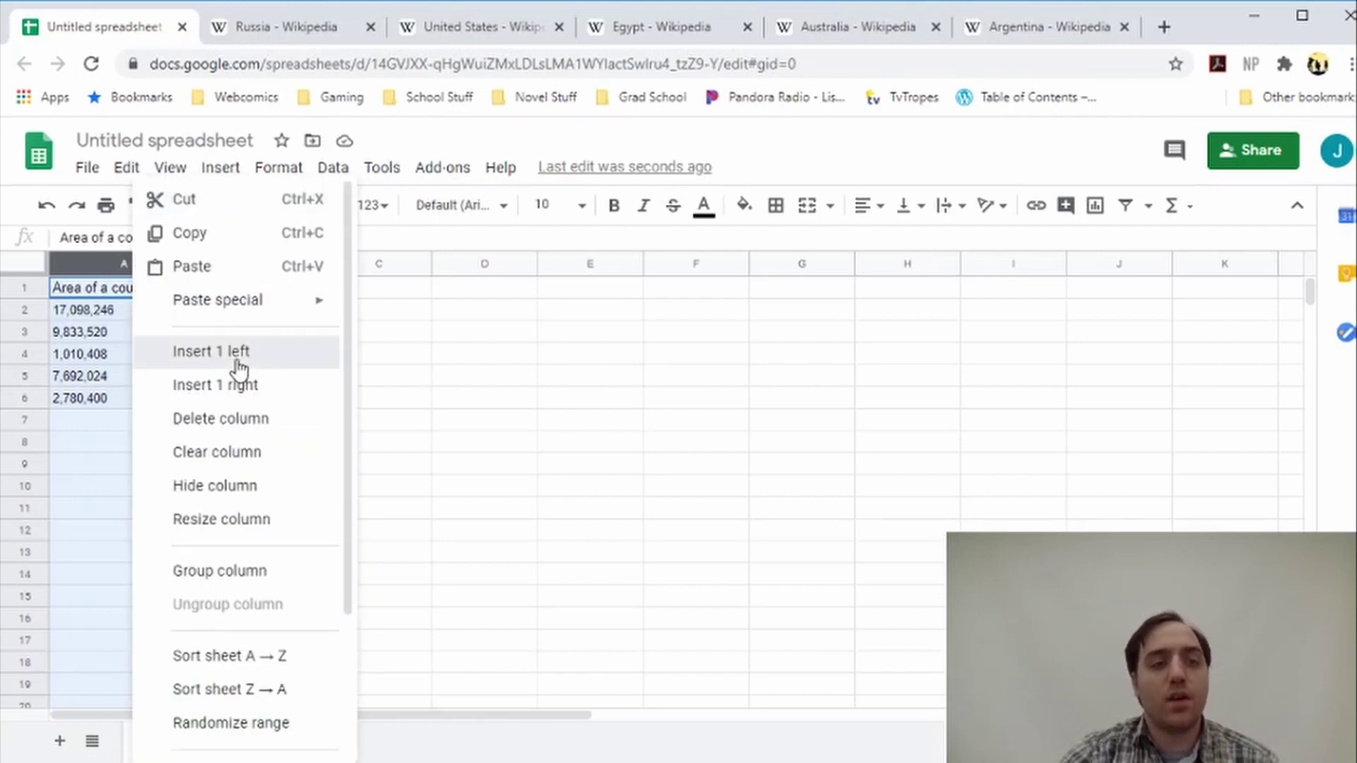
{"action": "left_click", "coordinate": [239, 367]}
{"action": "left_click", "coordinate": [135, 295]}
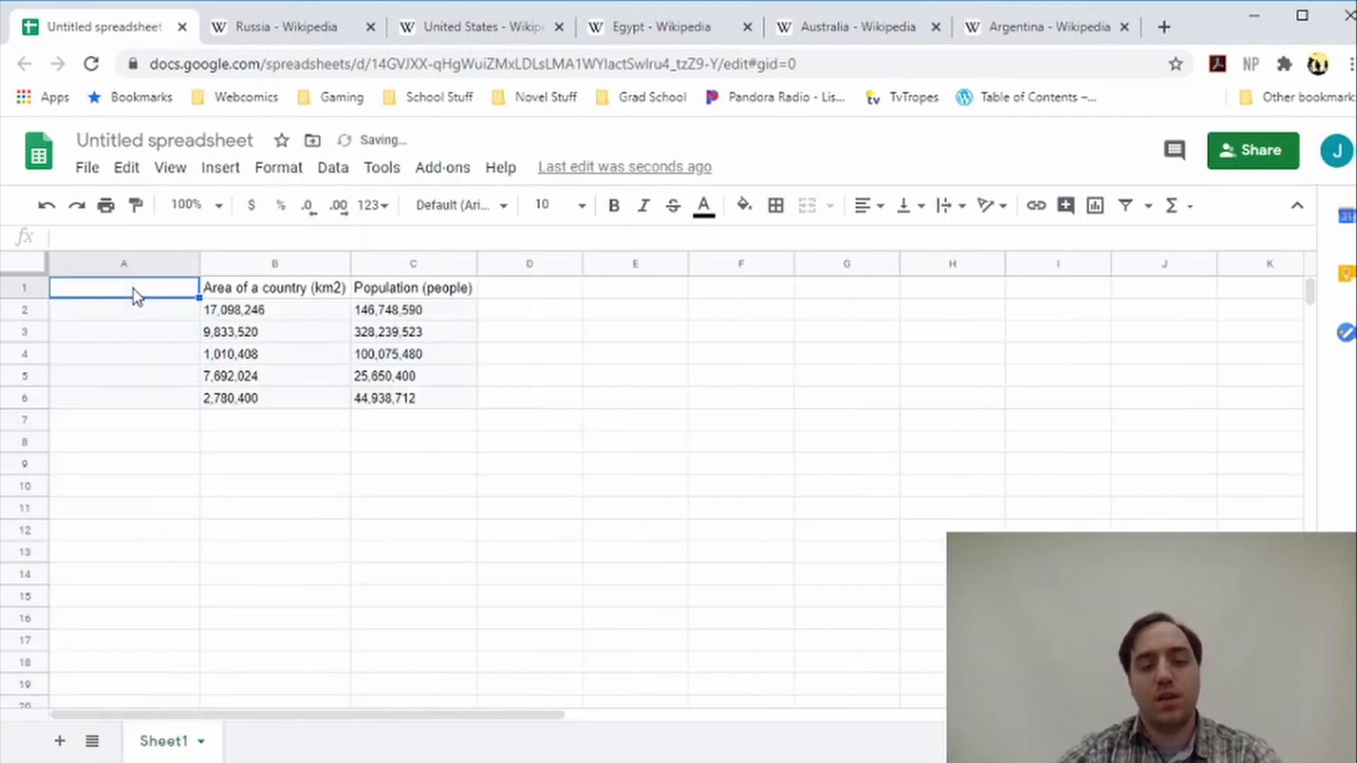
{"action": "type", "text": "Name of Country"}
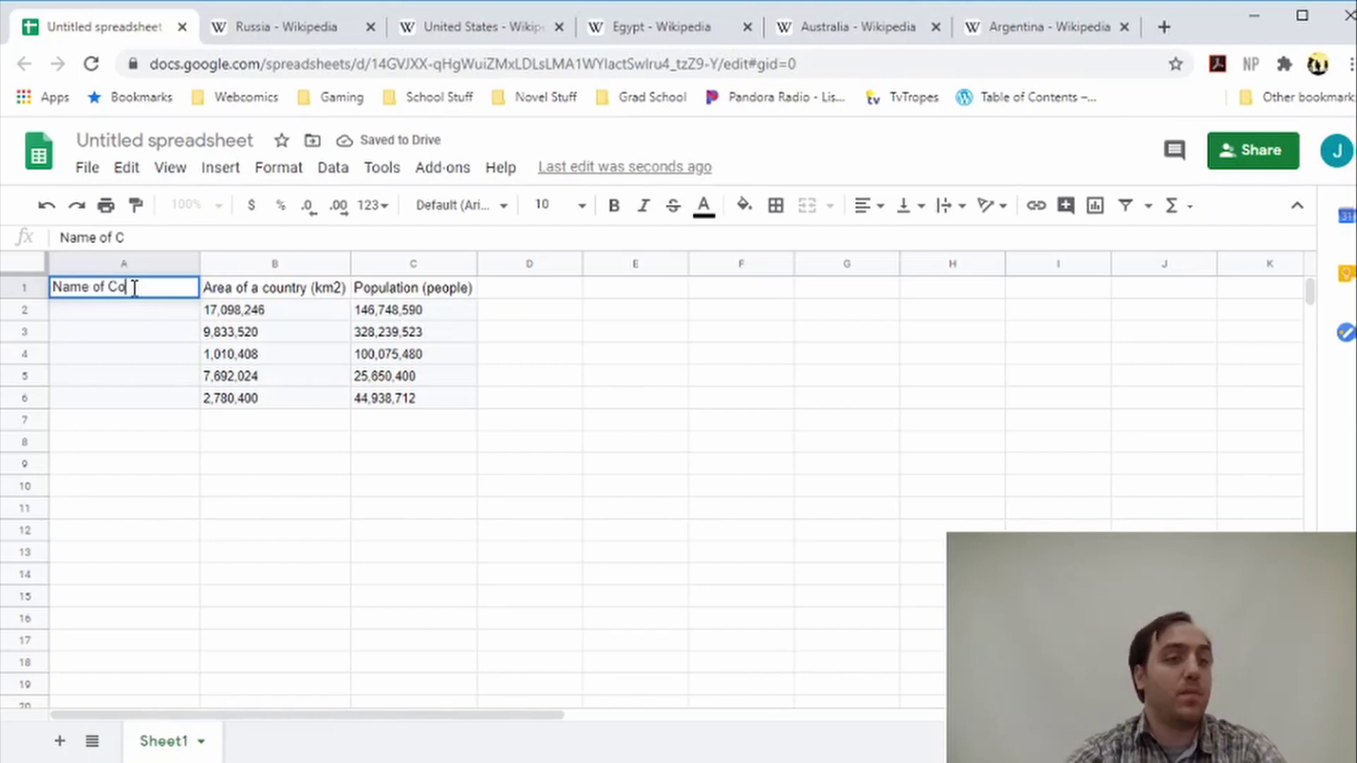
- Enter the country names Russia, United States and Egypt in cells A2 to A4
{"action": "key", "text": "Return"}
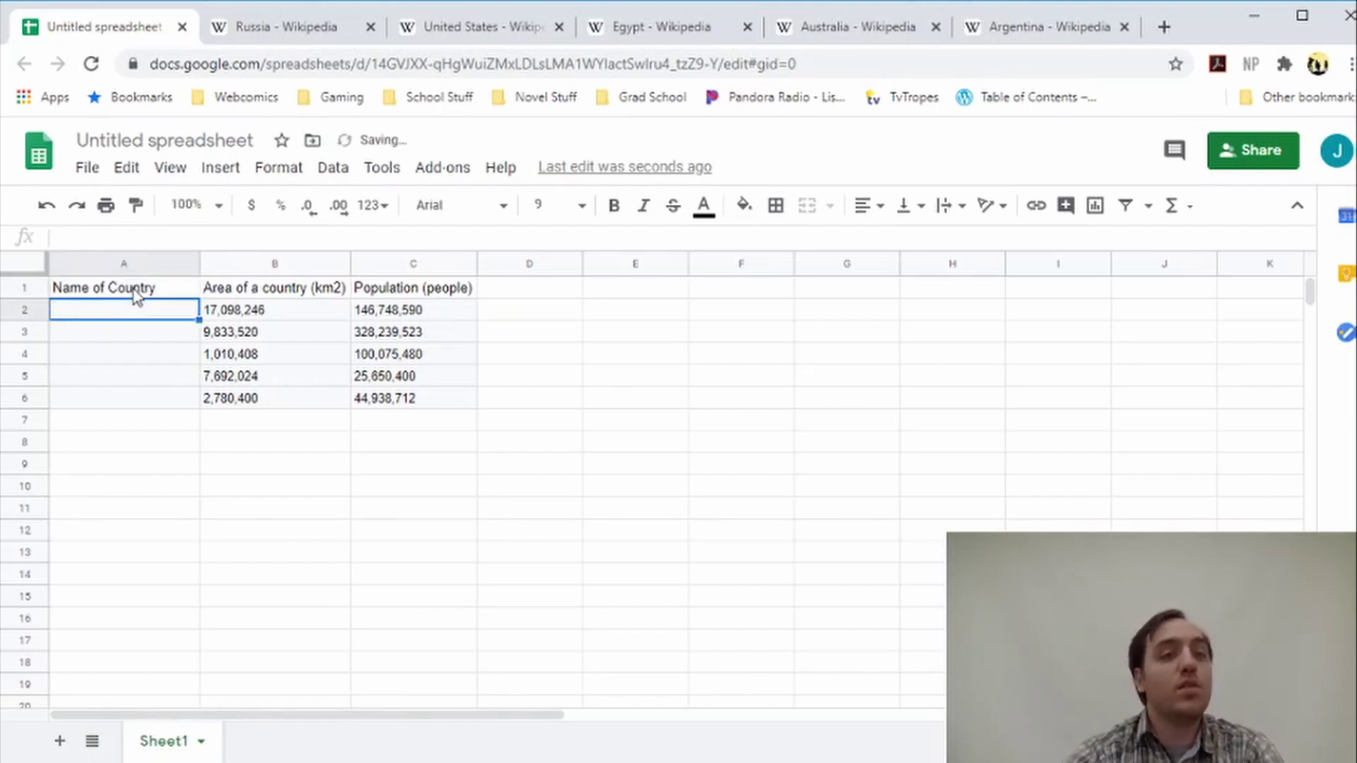
{"action": "type", "text": "Russ"}
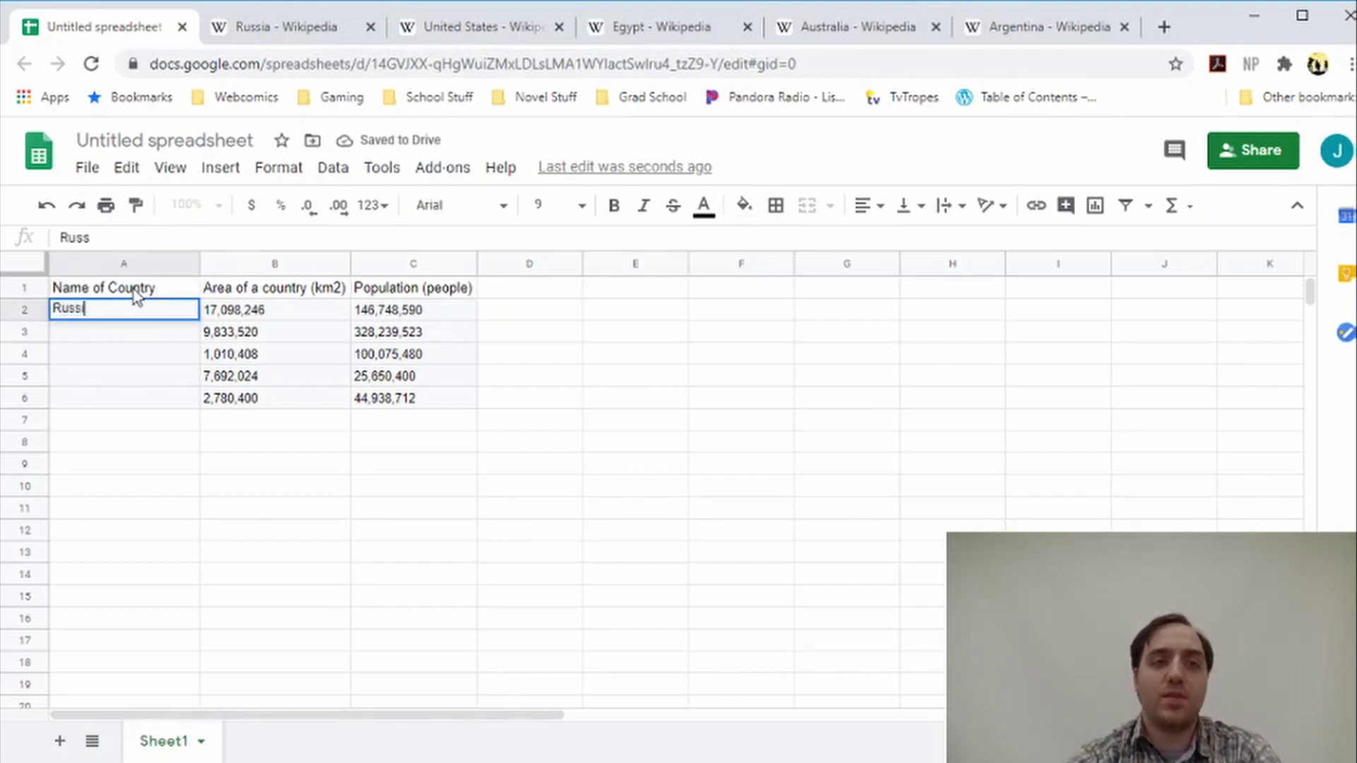
{"action": "type", "text": "ia"}
{"action": "key", "text": "Return"}
{"action": "type", "text": "Un"}
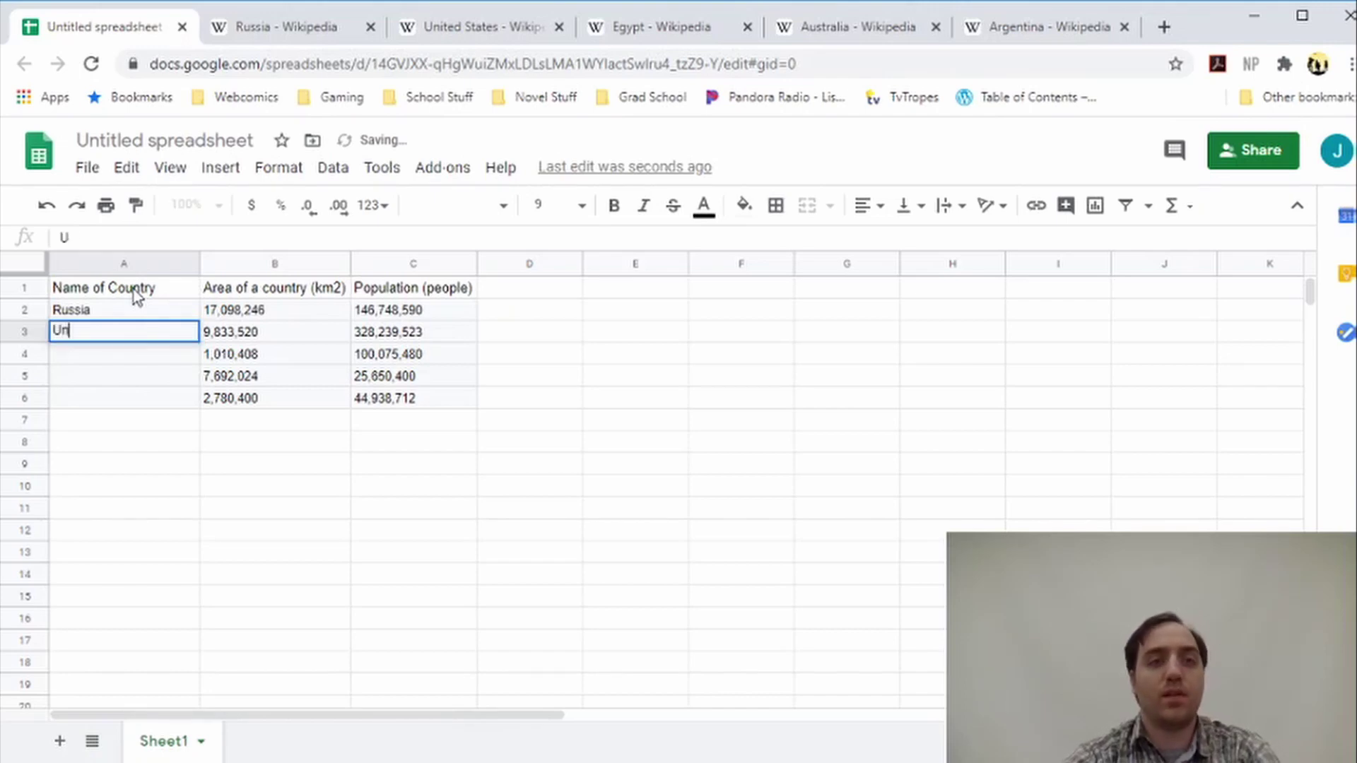
{"action": "type", "text": "ited States"}
{"action": "key", "text": "Return"}
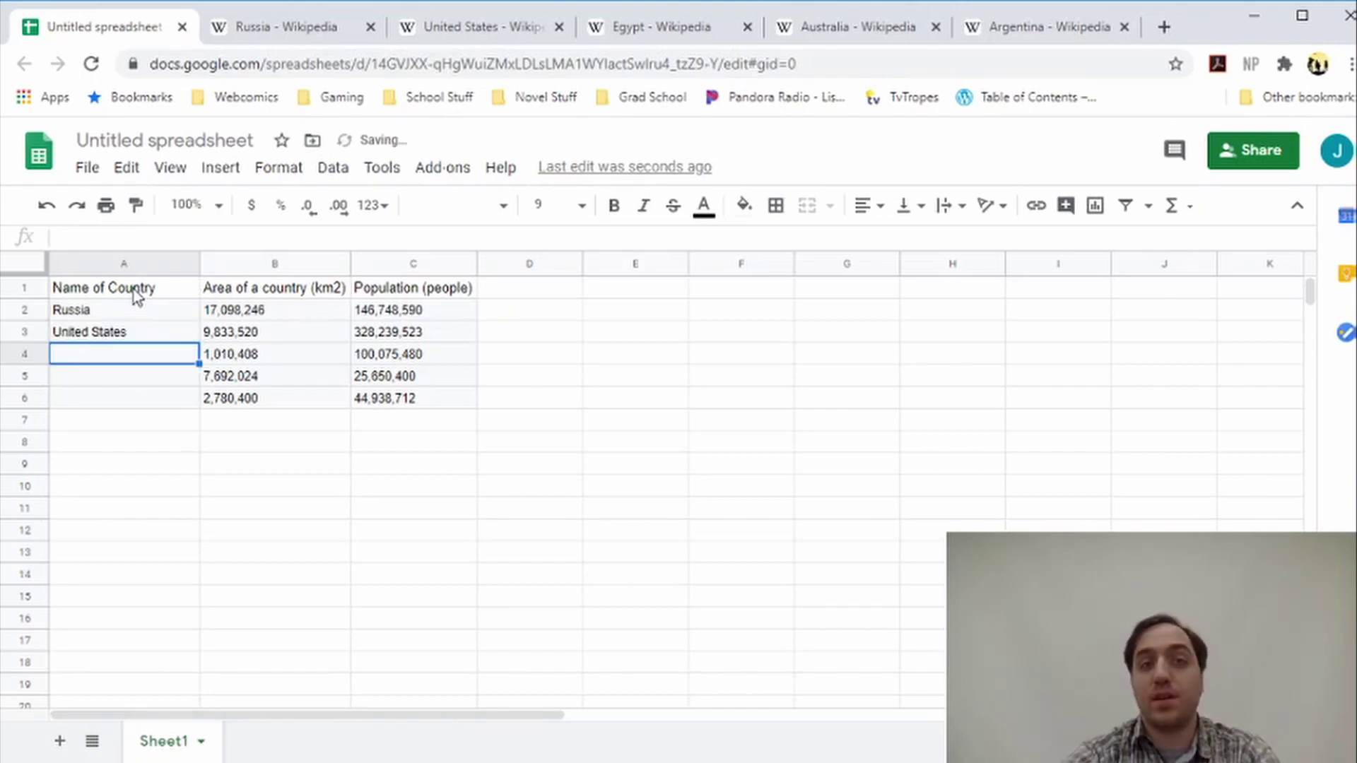
{"action": "type", "text": "Egypt"}
{"action": "key", "text": "Return"}
- Enter the country names Australia and Argentina in cells A5 and A6
{"action": "type", "text": "Austr"}
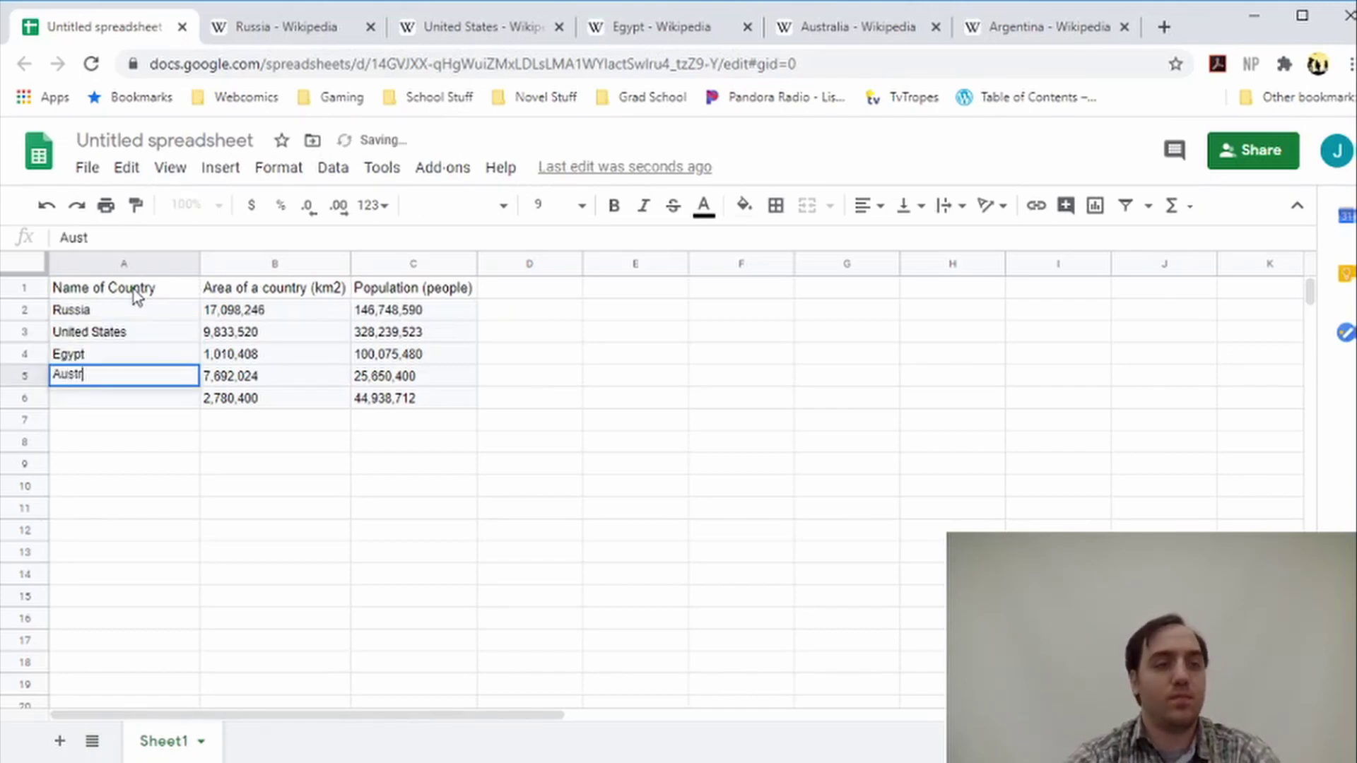
{"action": "type", "text": "alia"}
{"action": "key", "text": "Return"}
{"action": "type", "text": "A"}
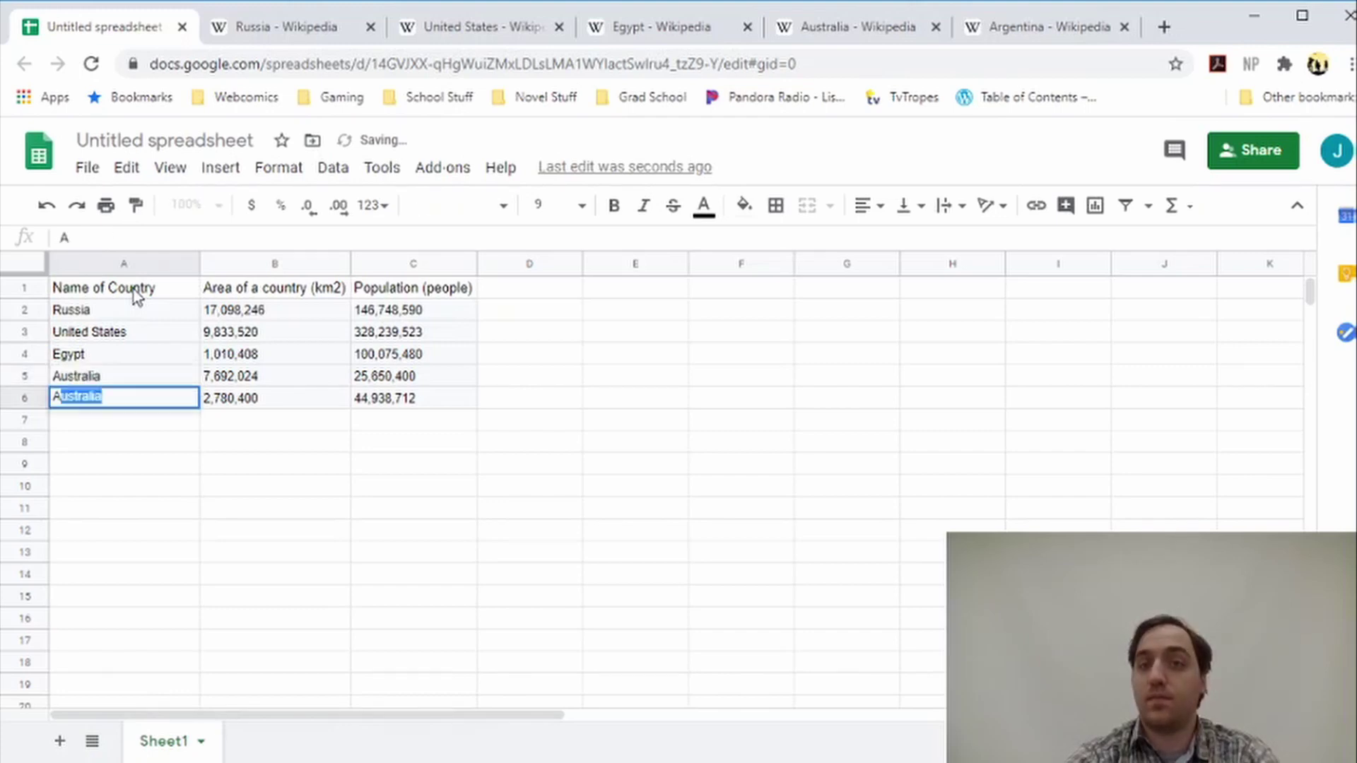
{"action": "type", "text": "rgentia"}
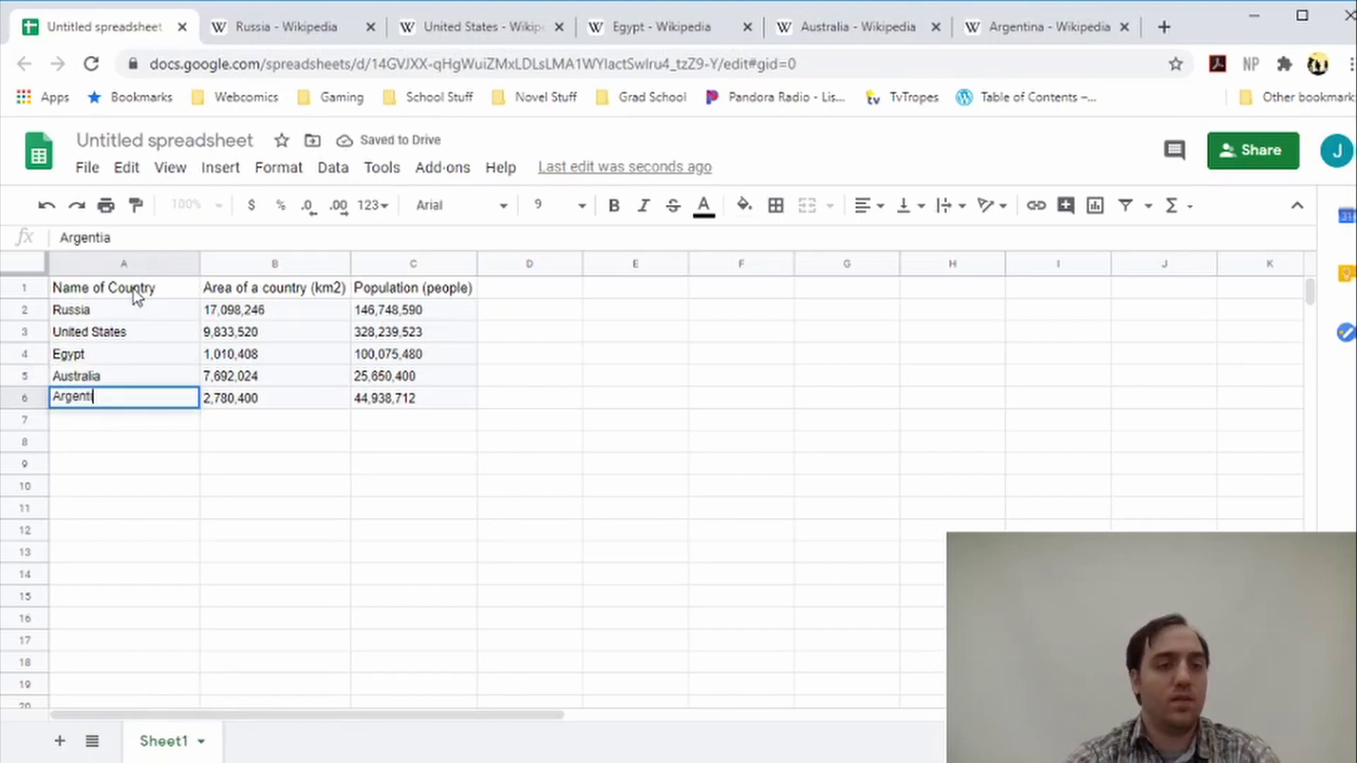
{"action": "type", "text": "na"}
{"action": "key", "text": "Return"}
{"action": "key", "text": "Up"}
{"action": "key", "text": "Up"}
{"action": "key", "text": "Up"}
{"action": "key", "text": "Up"}
{"action": "key", "text": "Up"}
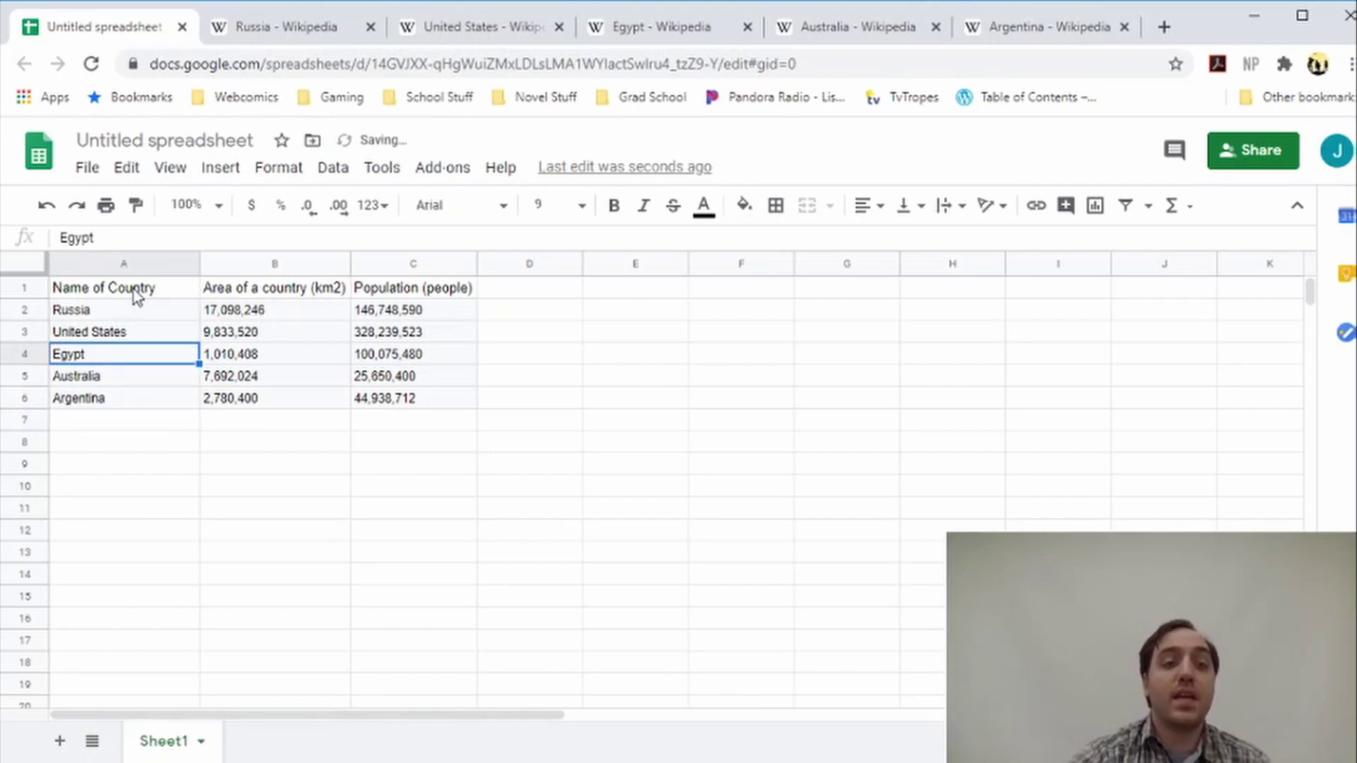
{"action": "key", "text": "Down"}
{"action": "key", "text": "Down"}
{"action": "key", "text": "Down"}
{"action": "key", "text": "Down"}
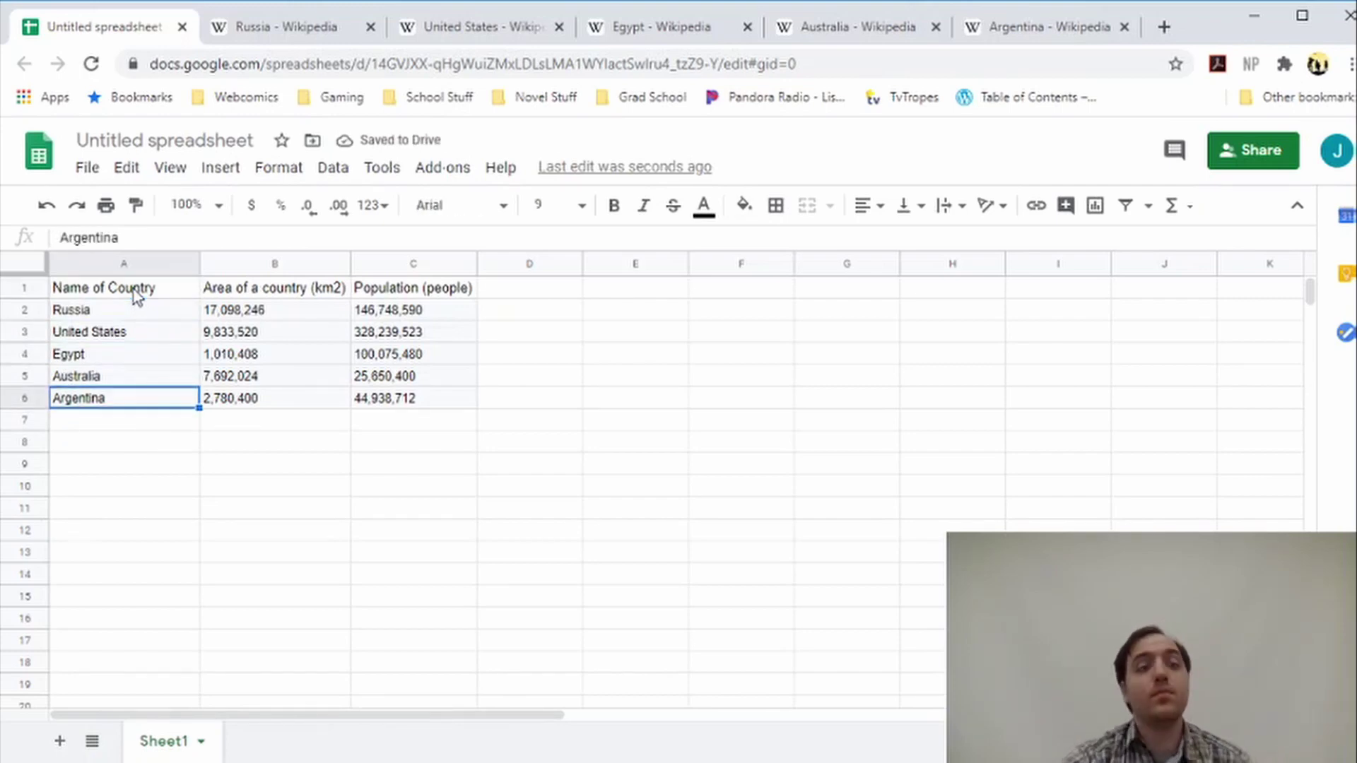
- Insert a chart from the area and population data in B1:C6 and shift it slightly away from the country names
{"action": "key", "text": "Right"}
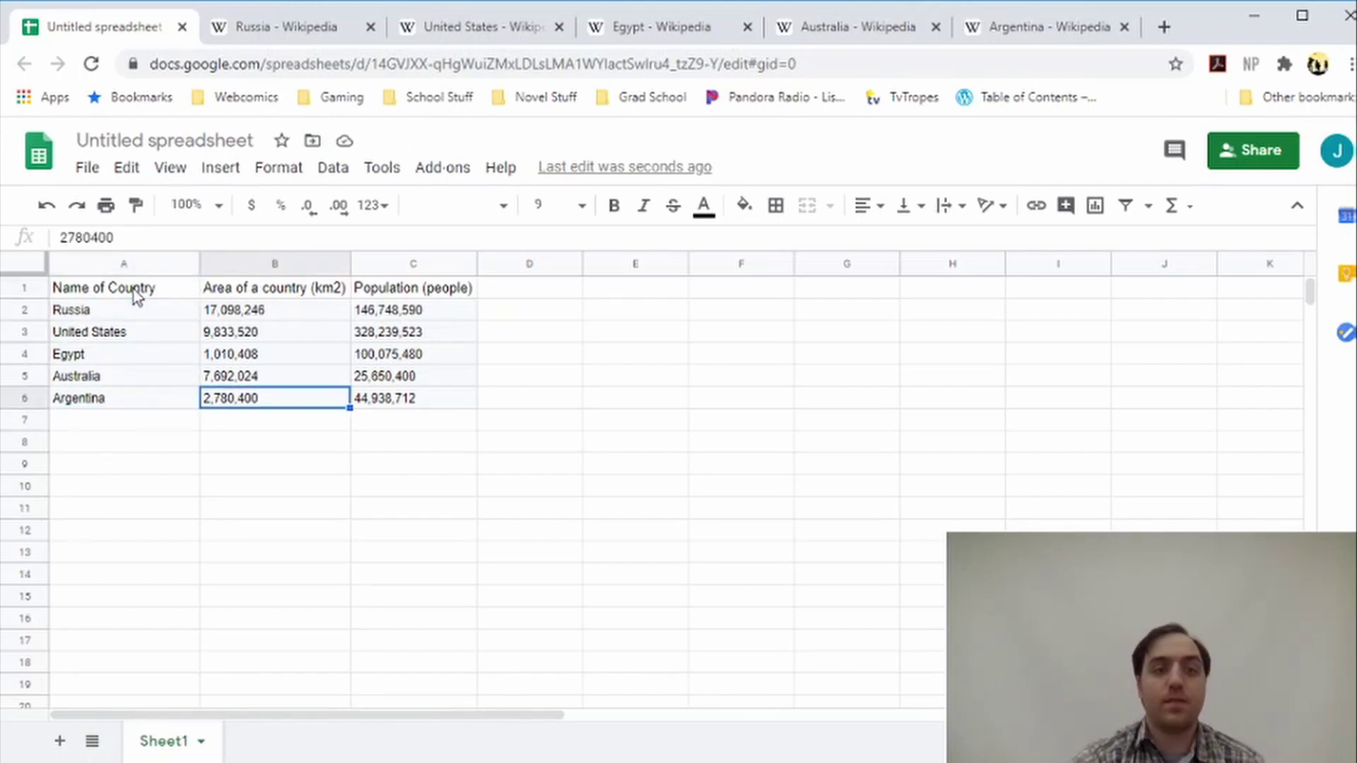
{"action": "key", "text": "Up"}
{"action": "key", "text": "Up"}
{"action": "key", "text": "Up"}
{"action": "key", "text": "Up"}
{"action": "key", "text": "Up"}
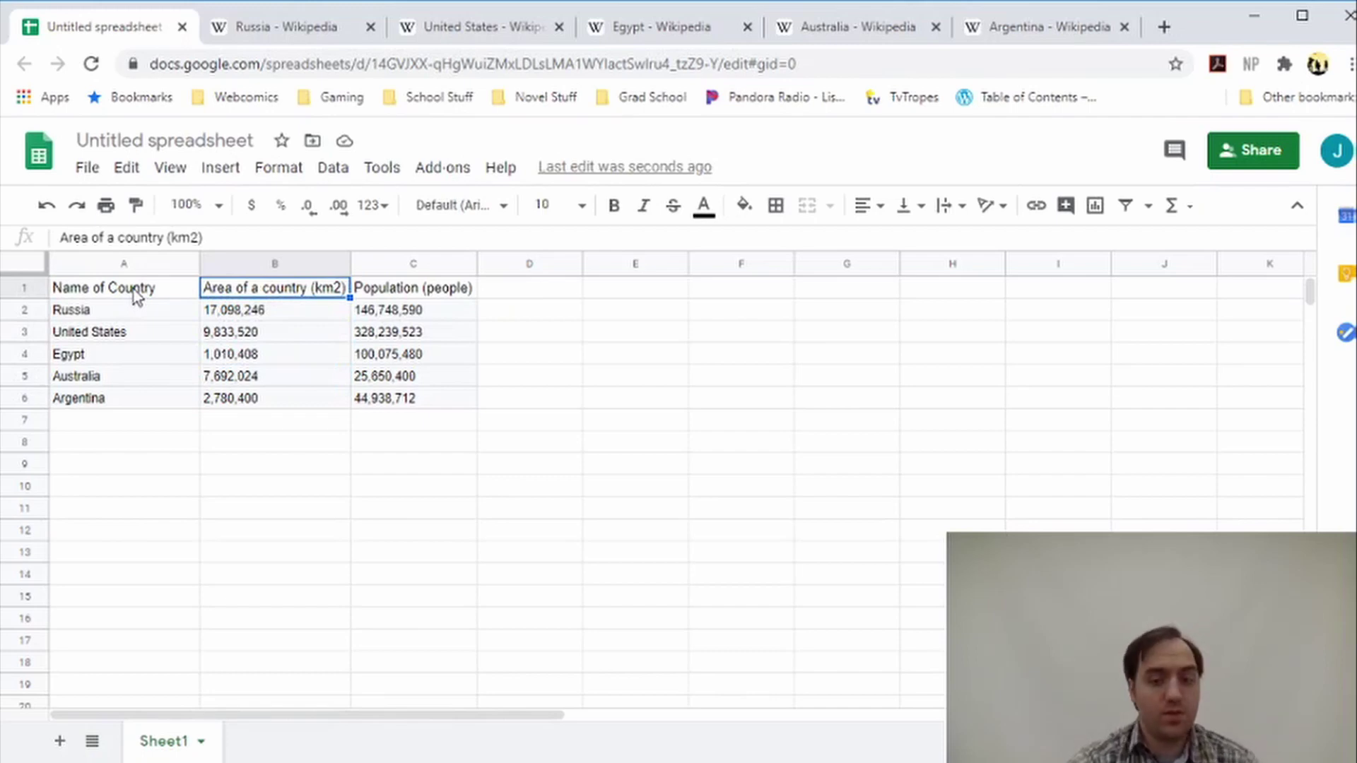
{"action": "key", "text": "shift+Down"}
{"action": "key", "text": "shift+Down"}
{"action": "key", "text": "shift+Down"}
{"action": "key", "text": "shift+Down"}
{"action": "key", "text": "shift+Down"}
{"action": "key", "text": "shift+Right"}
{"action": "key", "text": "shift+Right"}
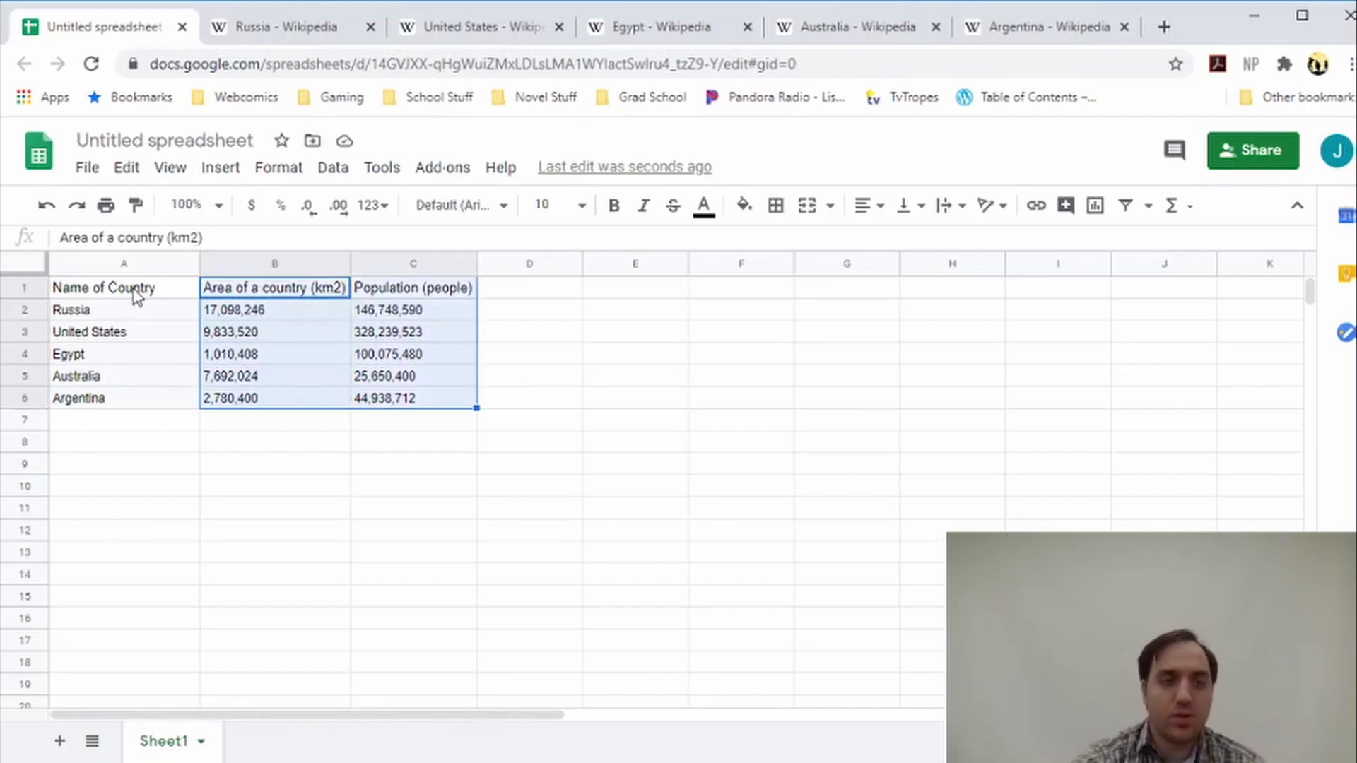
{"action": "key", "text": "shift+Left"}
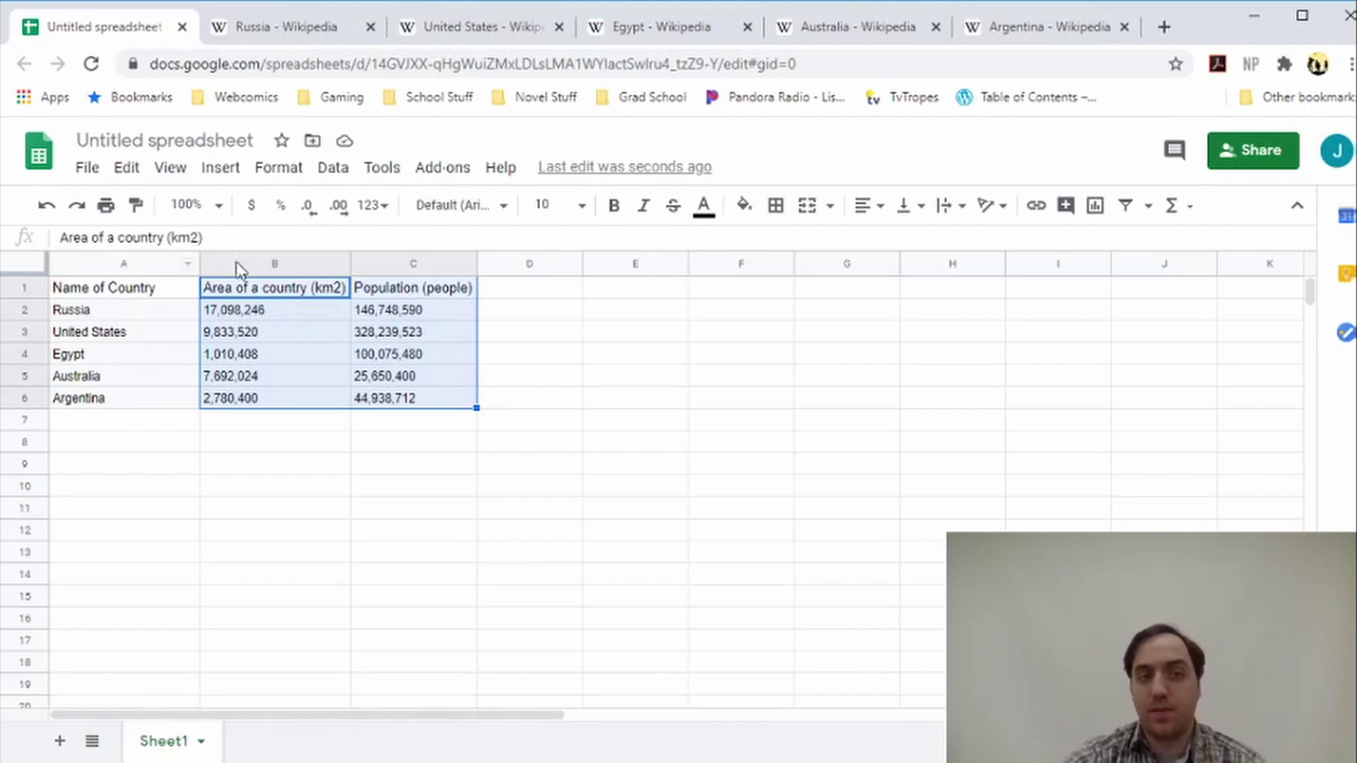
{"action": "left_click", "coordinate": [219, 173]}
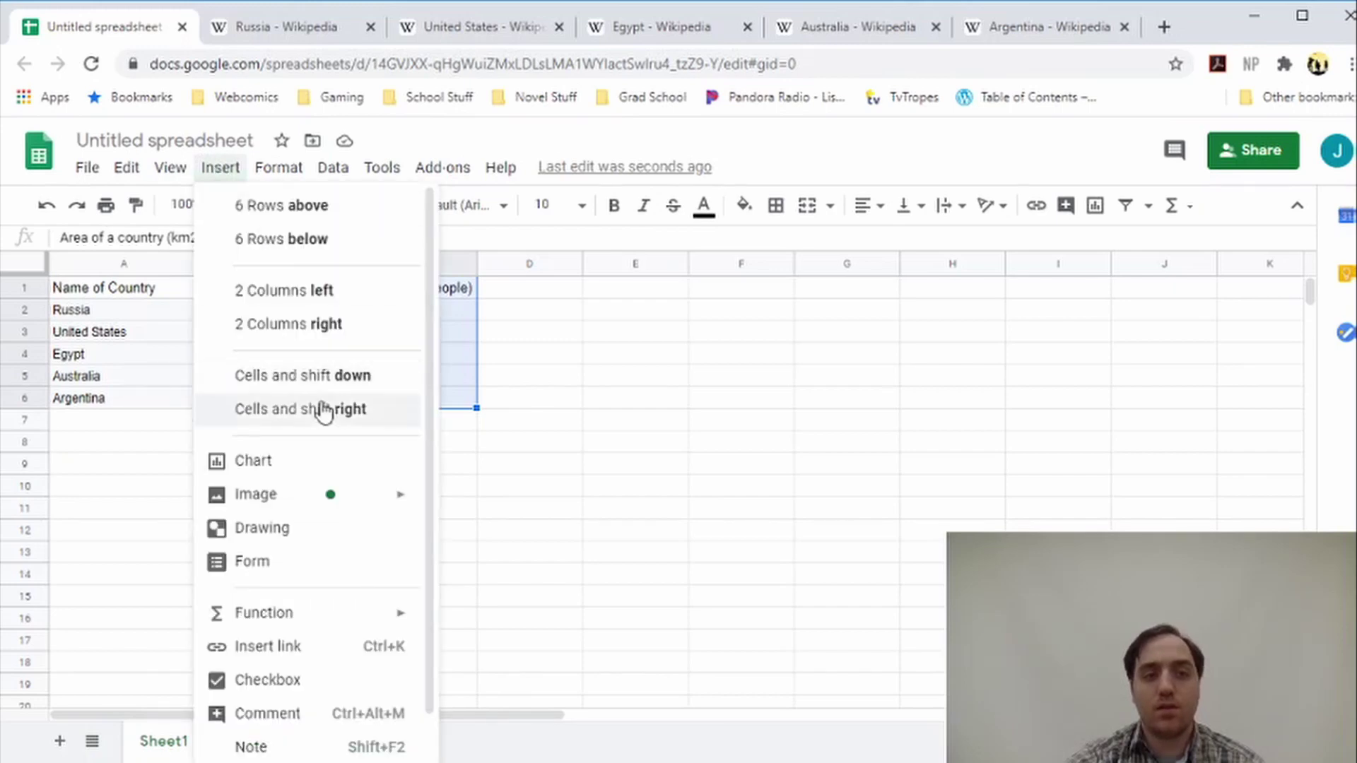
{"action": "left_click", "coordinate": [315, 464]}
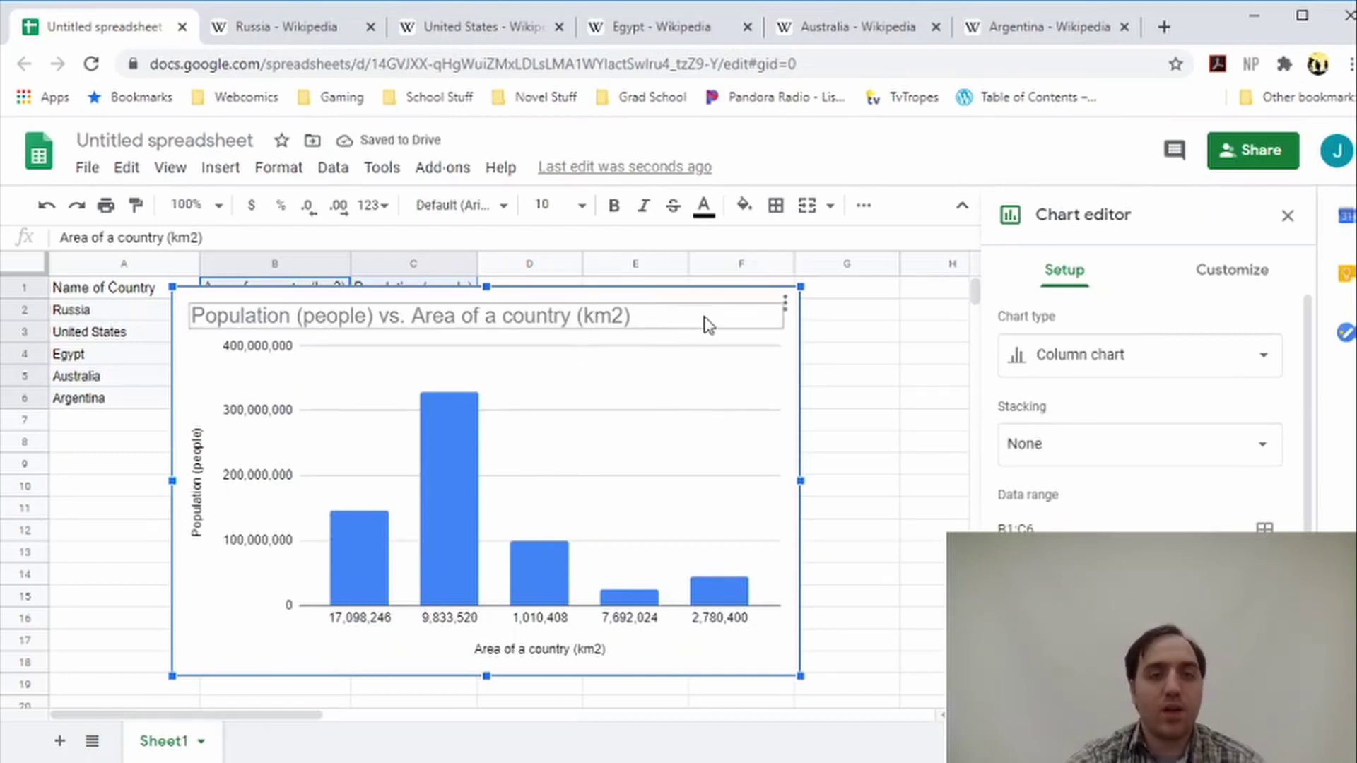
{"action": "left_click_drag", "start_coordinate": [736, 306], "coordinate": [815, 301]}
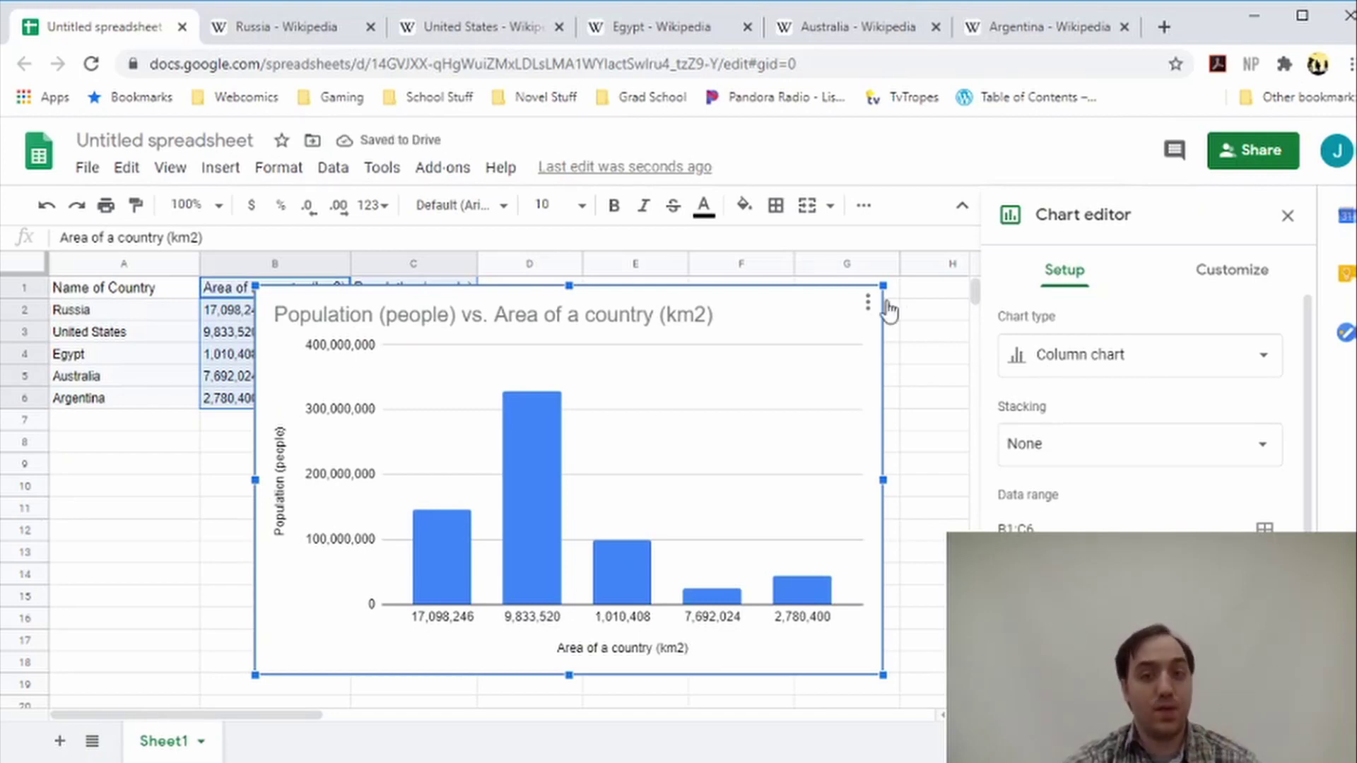
- Change the chart type to a scatter chart and close the chart editor
{"action": "left_click", "coordinate": [1038, 353]}
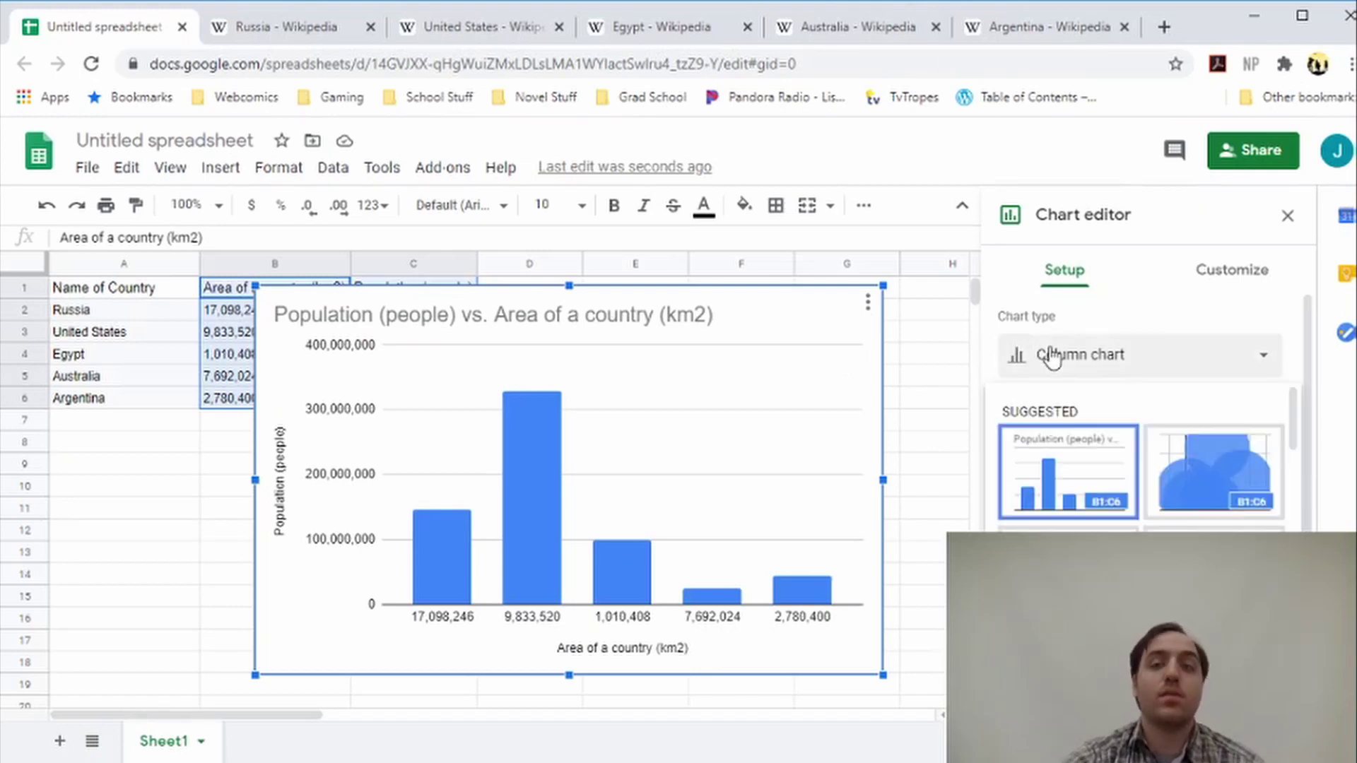
{"action": "scroll", "coordinate": [1089, 416], "scroll_direction": "down", "scroll_amount": 2}
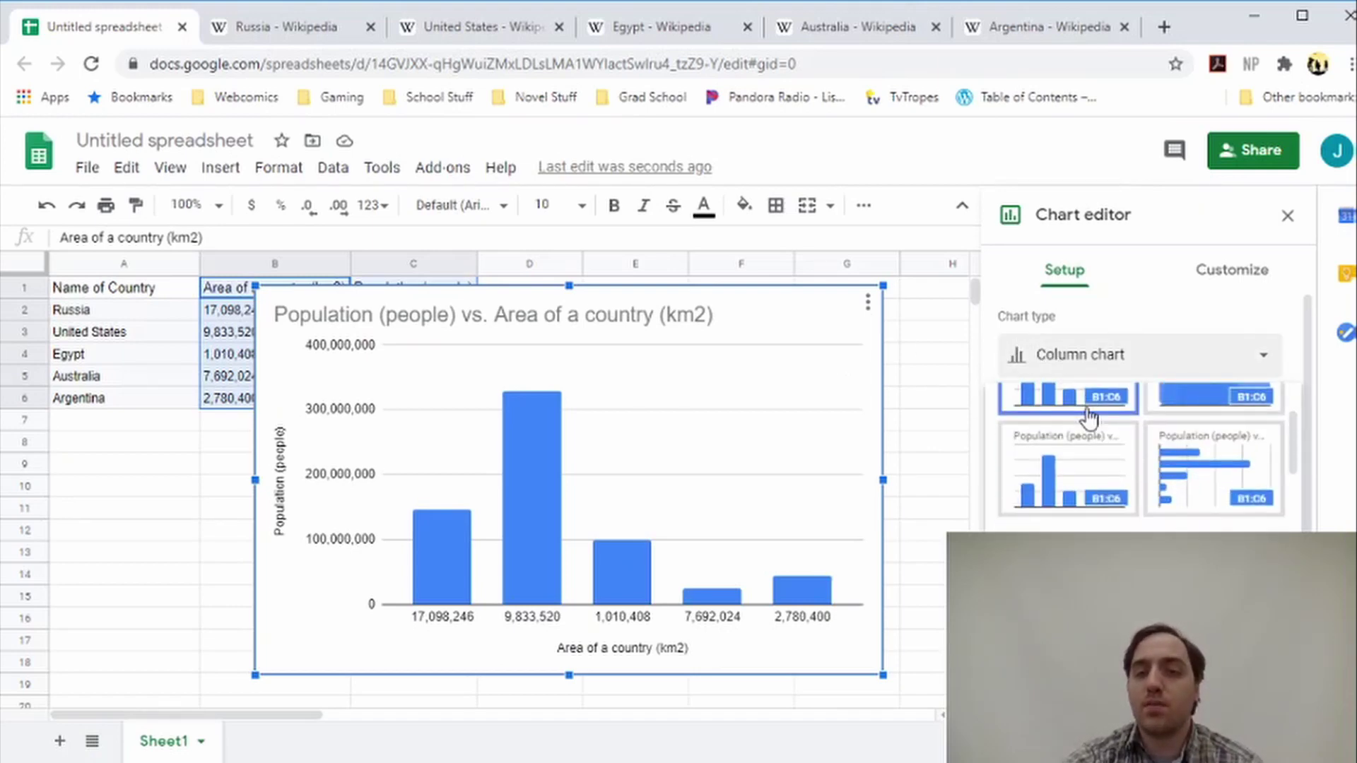
{"action": "scroll", "coordinate": [1089, 417], "scroll_direction": "down", "scroll_amount": 10}
{"action": "scroll", "coordinate": [1089, 421], "scroll_direction": "down", "scroll_amount": 5}
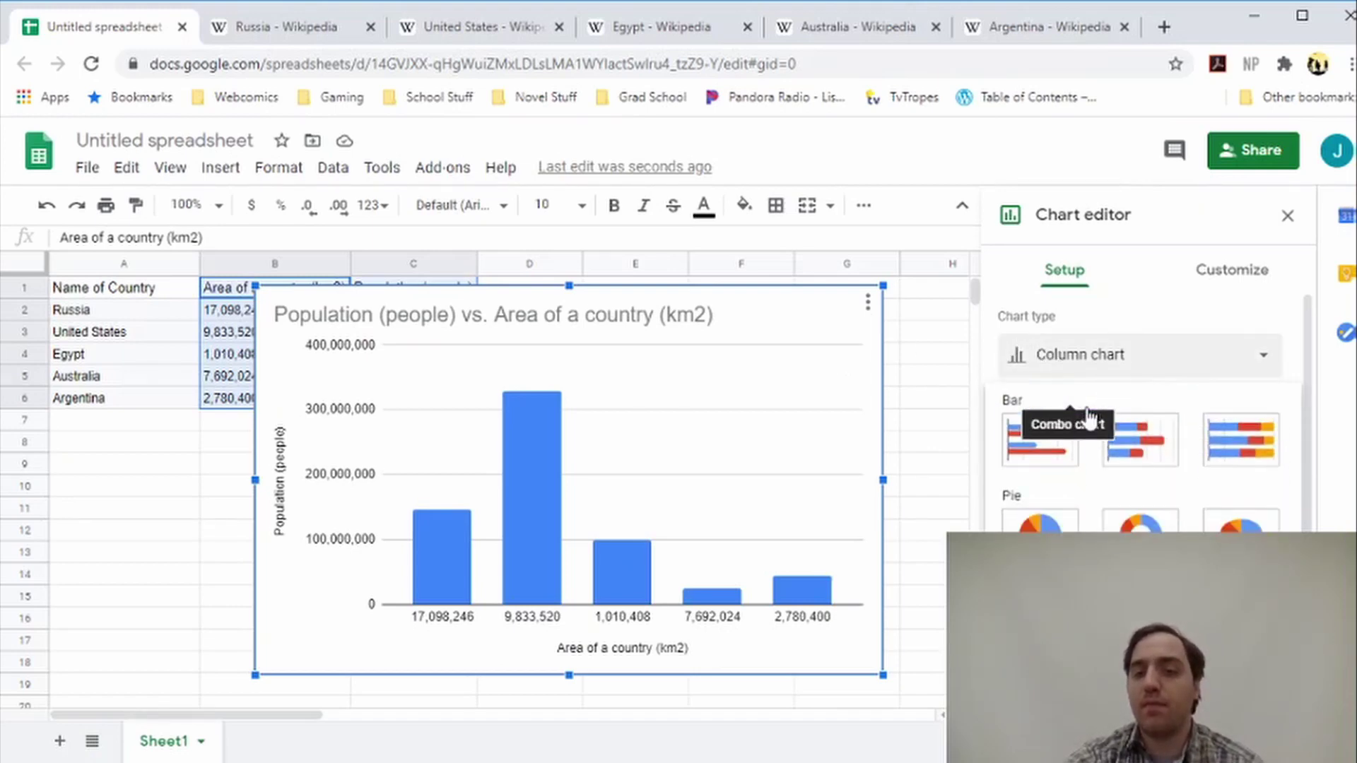
{"action": "left_click", "coordinate": [1033, 432]}
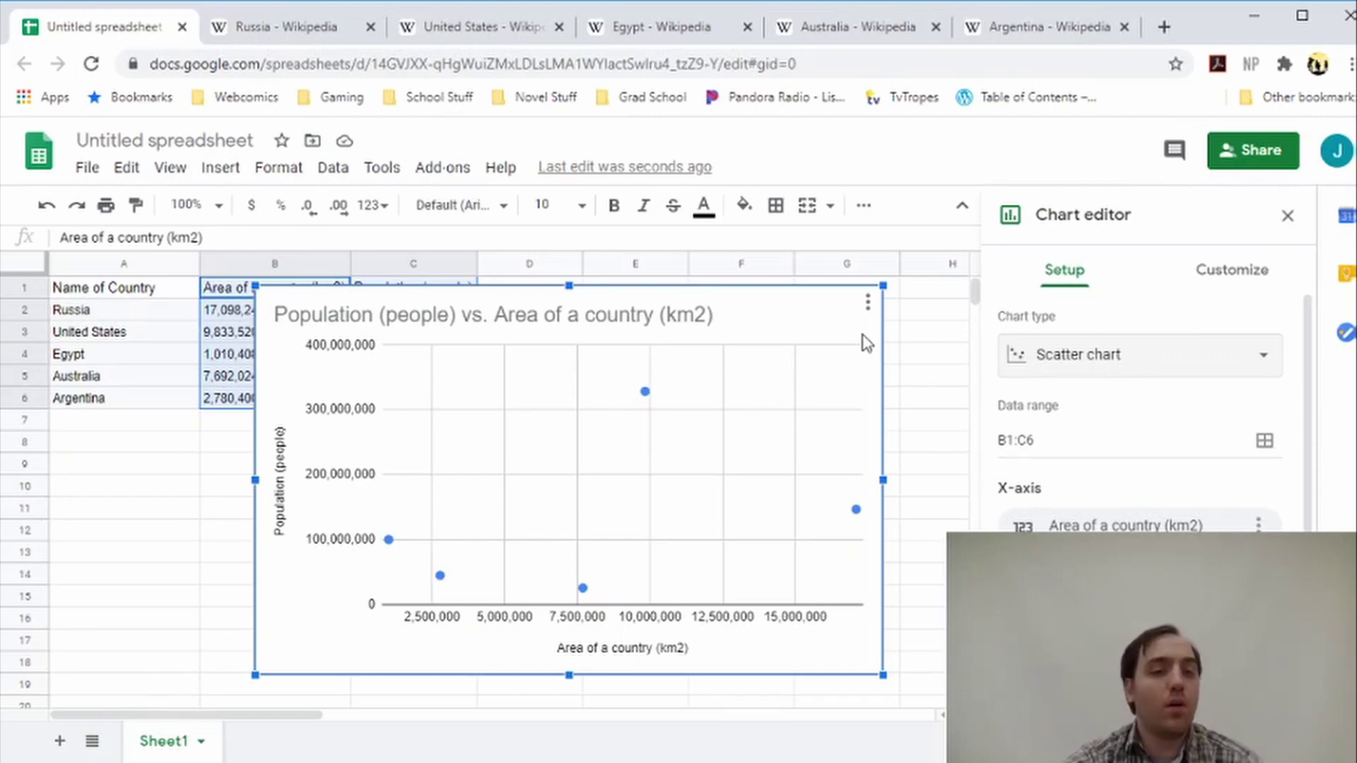
{"action": "left_click", "coordinate": [1287, 216]}
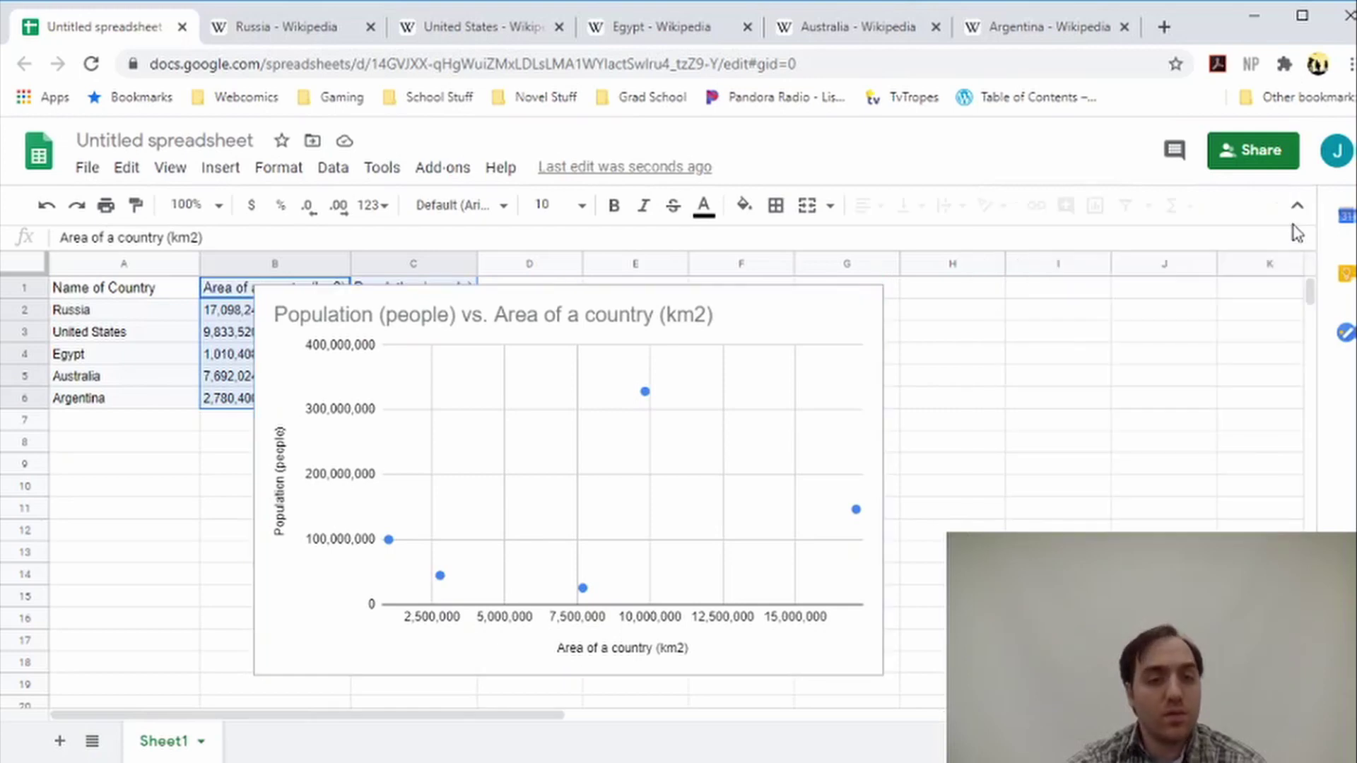
- Move the scatter chart beside the data table so that it no longer covers the area and population columns
{"action": "left_click", "coordinate": [613, 654]}
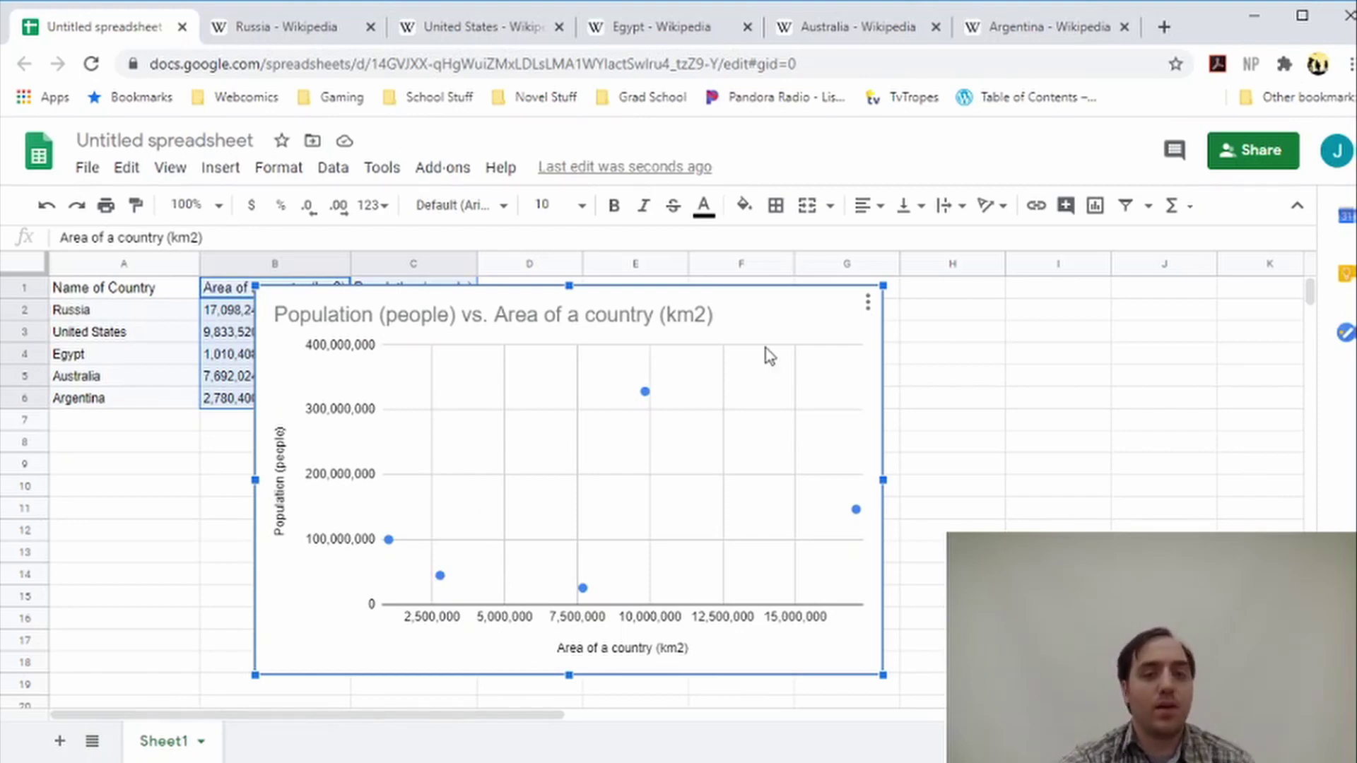
{"action": "left_click_drag", "start_coordinate": [780, 325], "coordinate": [1024, 319]}
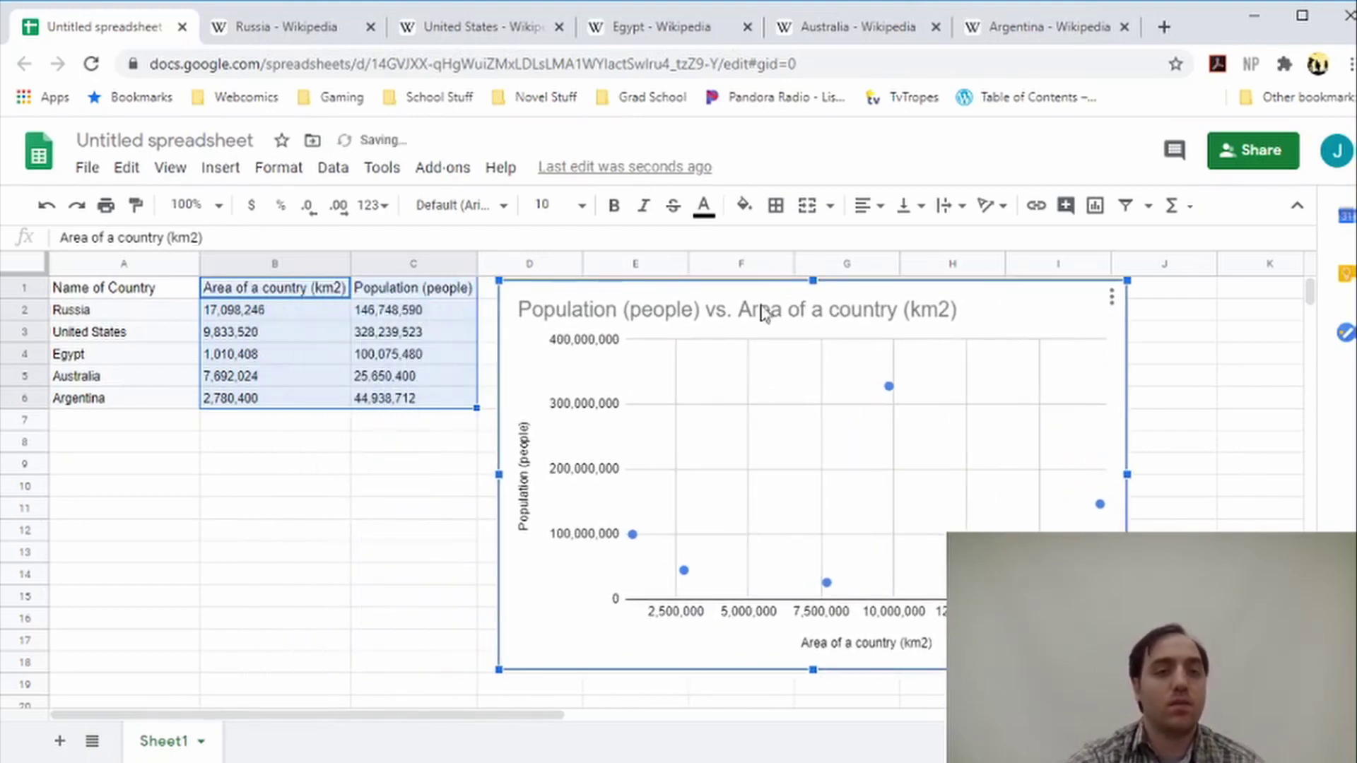
{"action": "left_click", "coordinate": [405, 288]}
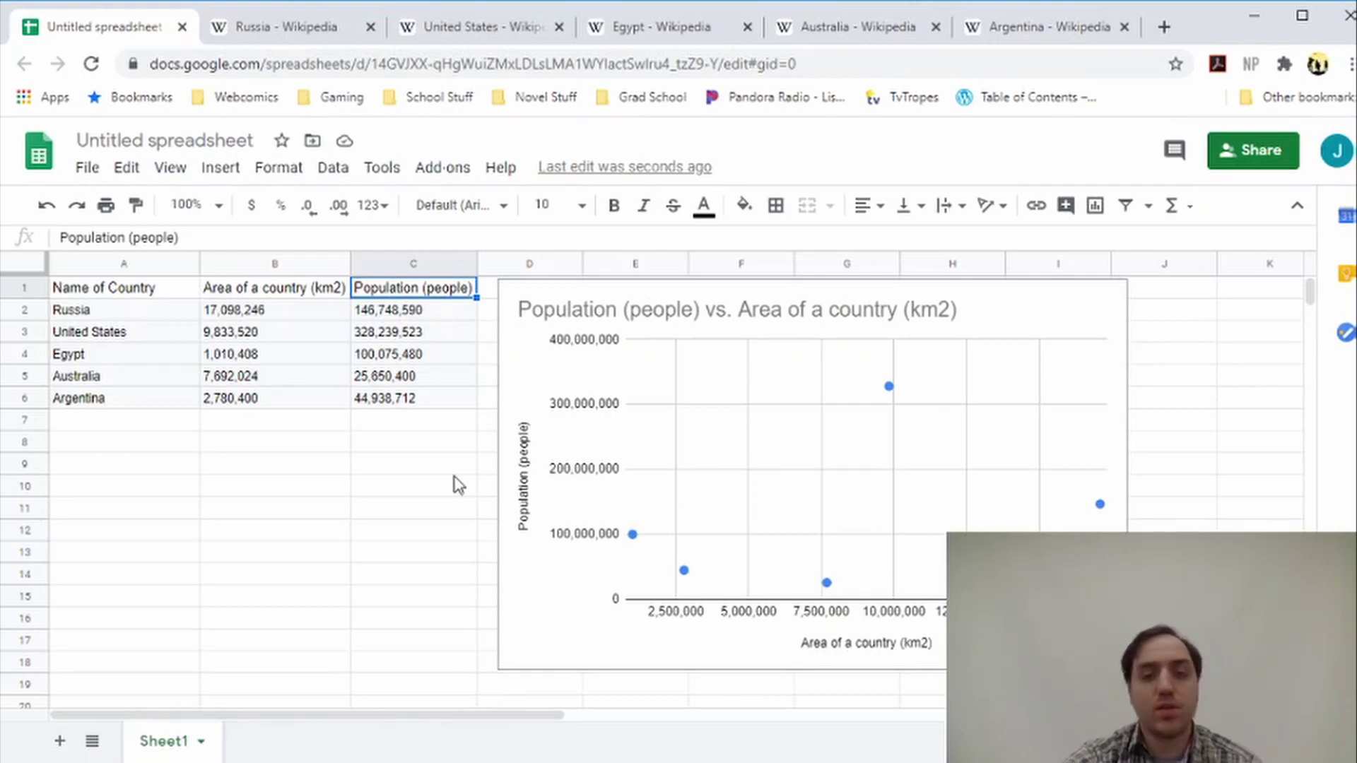
{"action": "left_click", "coordinate": [253, 292]}
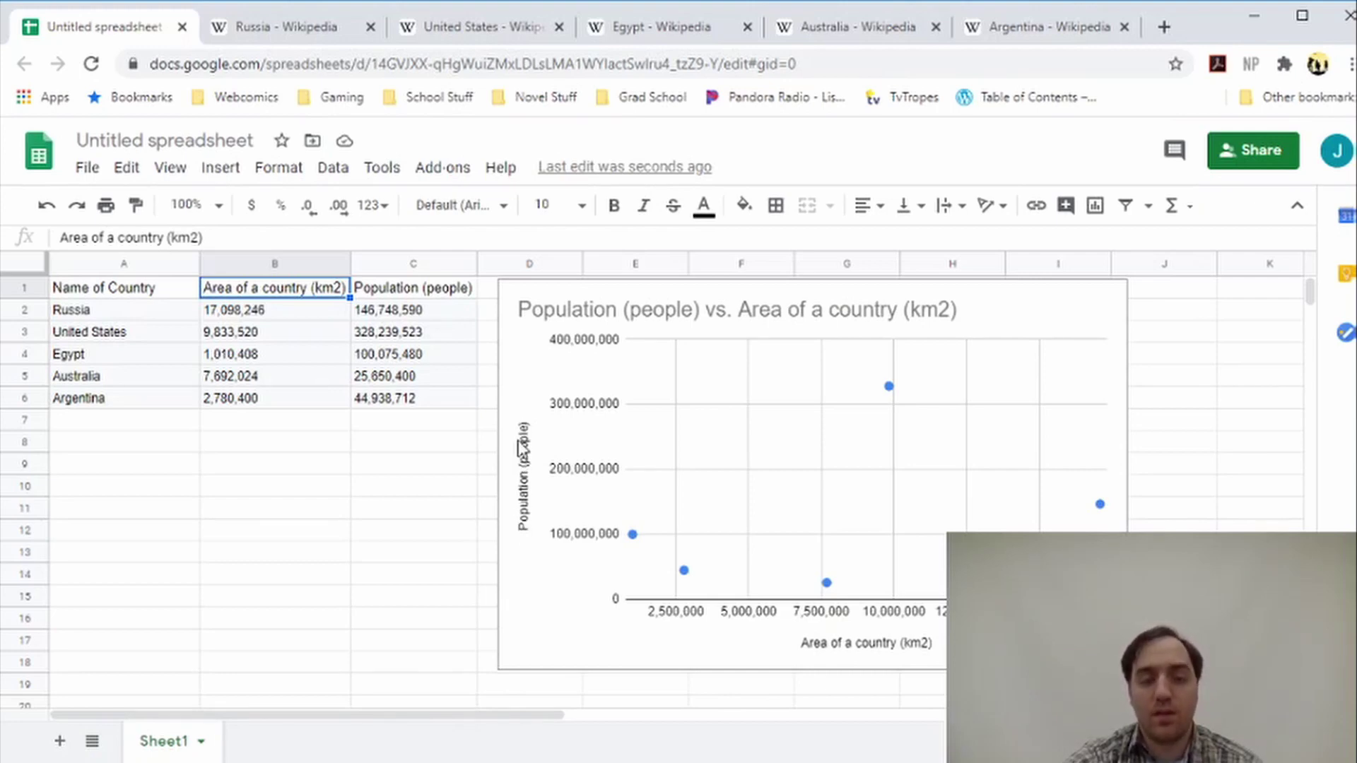
- Open the scatter chart for editing and review its setup and customization options
{"action": "left_click", "coordinate": [1039, 324]}
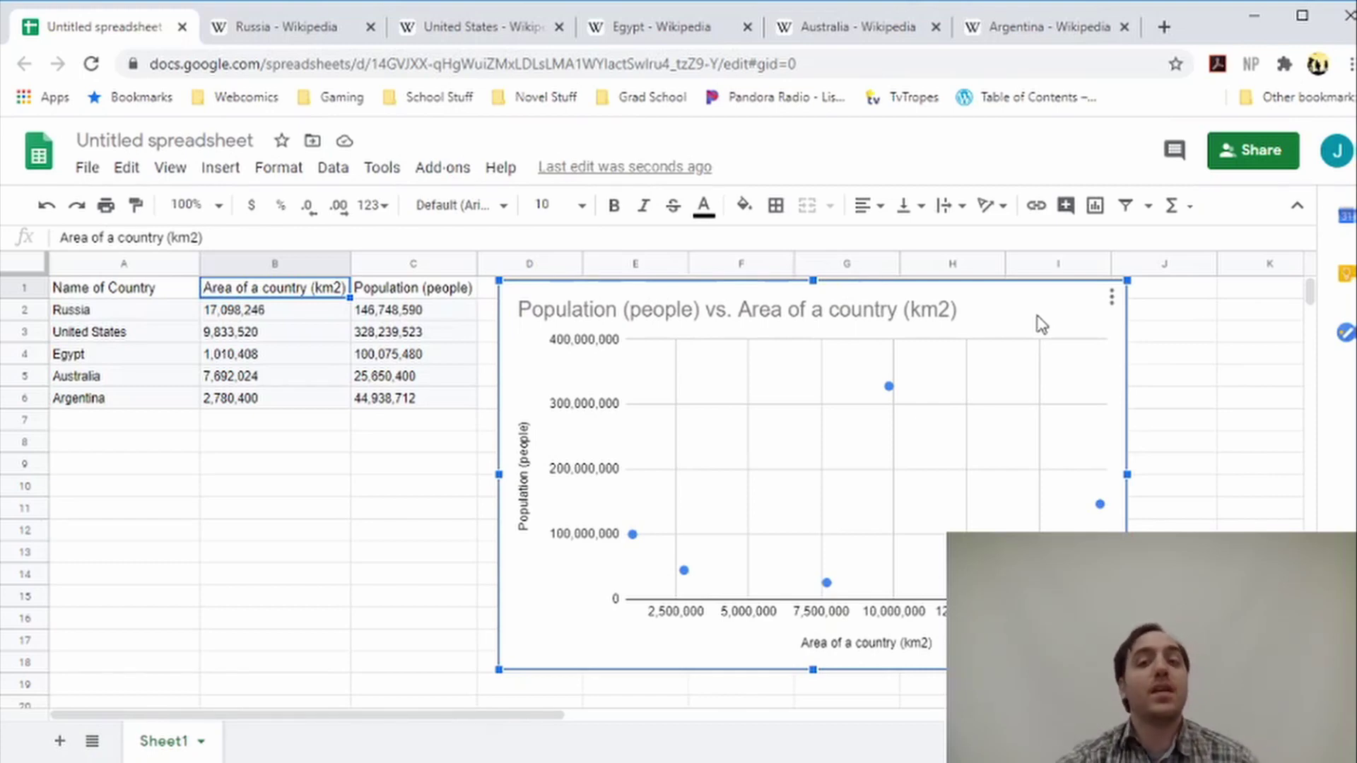
{"action": "left_click", "coordinate": [1111, 297]}
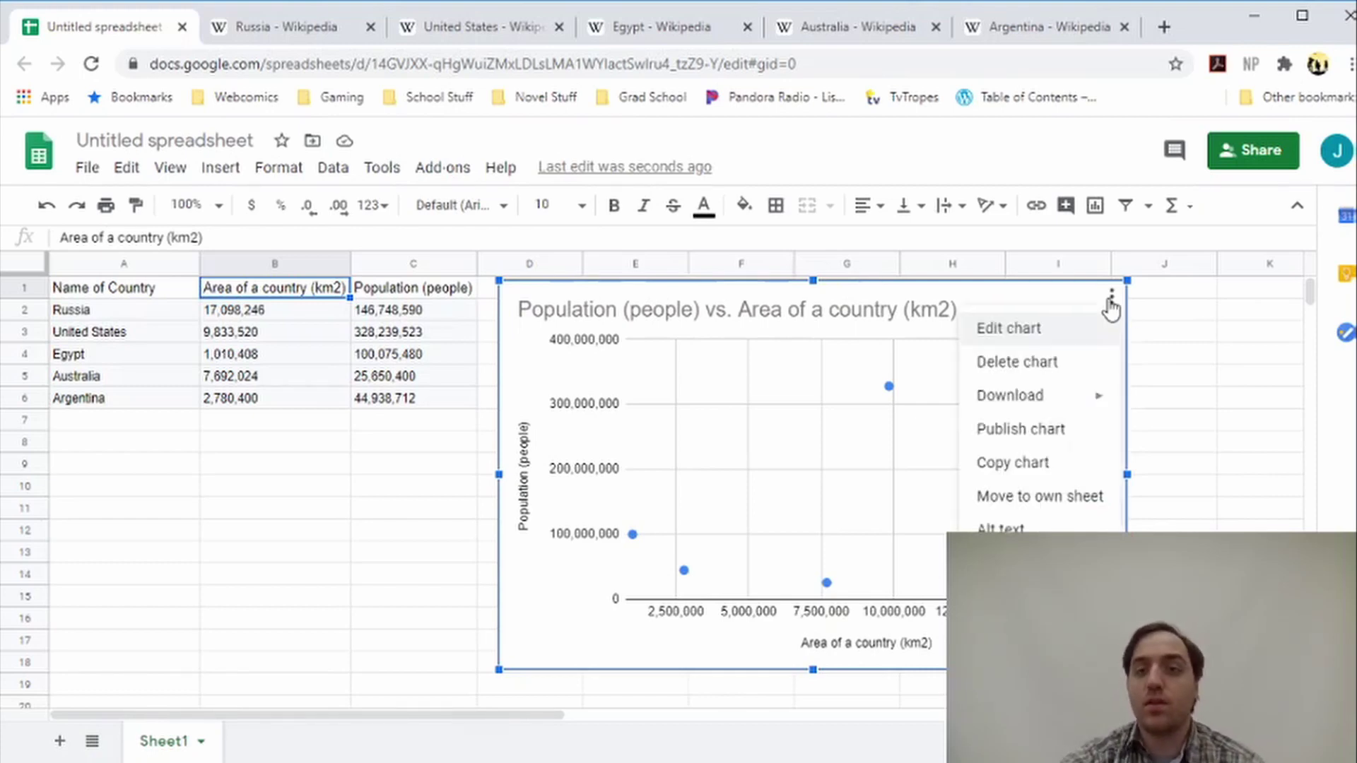
{"action": "left_click", "coordinate": [1006, 340]}
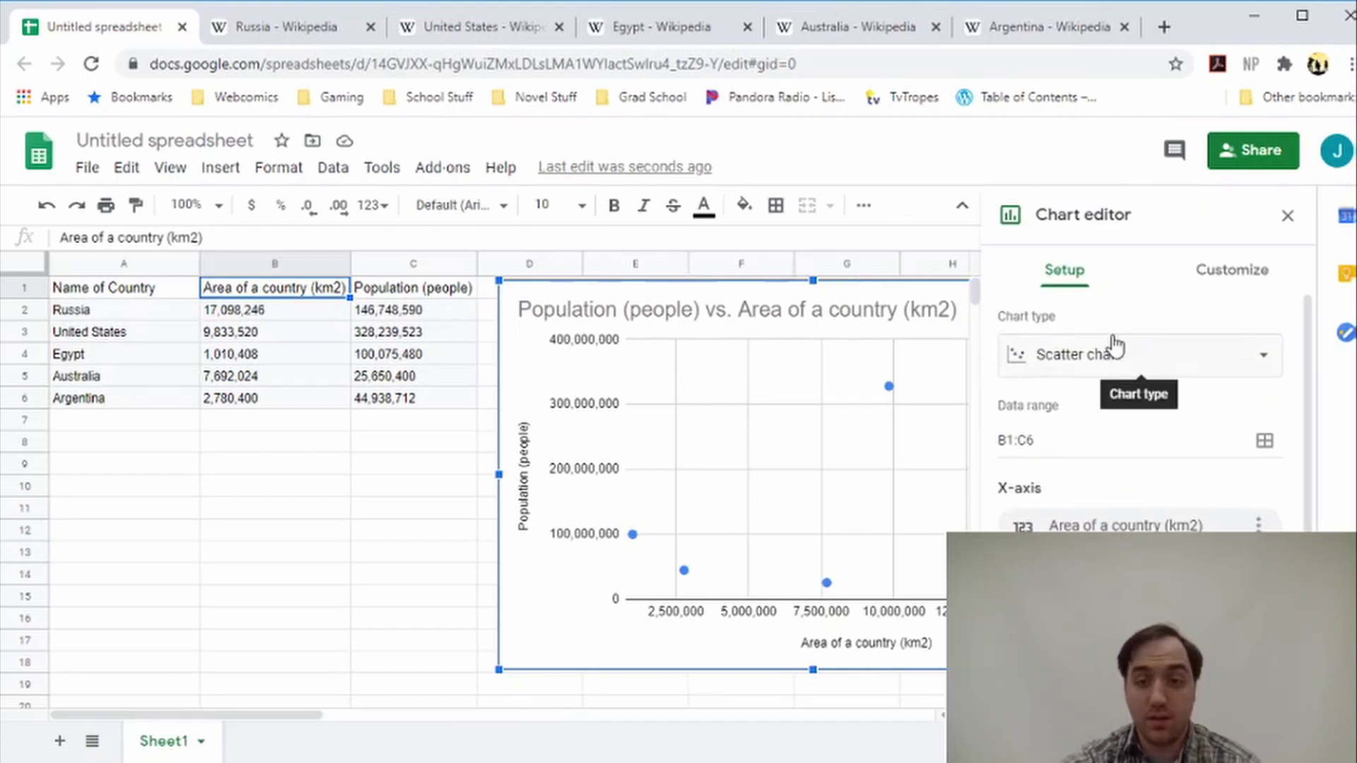
{"action": "scroll", "coordinate": [1115, 346], "scroll_direction": "down", "scroll_amount": 2}
{"action": "scroll", "coordinate": [1115, 353], "scroll_direction": "up", "scroll_amount": 2}
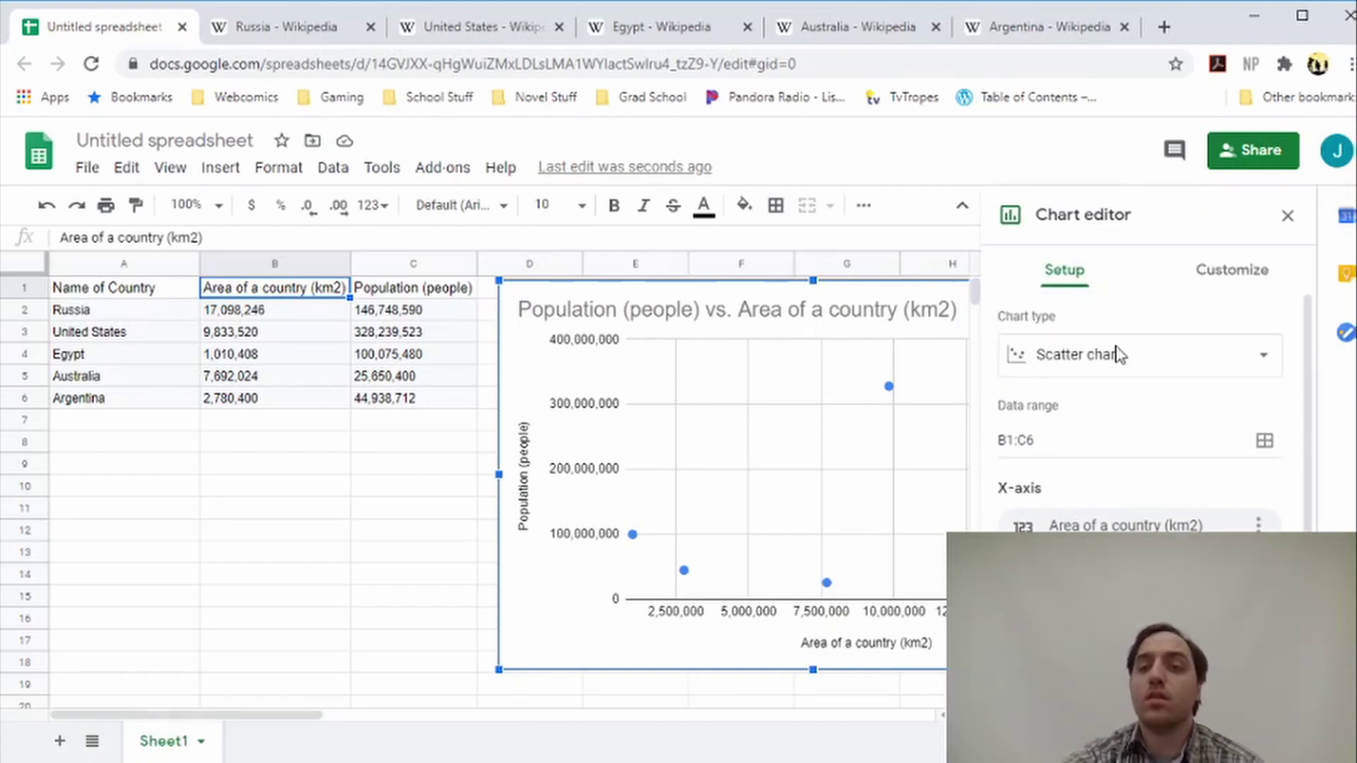
{"action": "left_click", "coordinate": [1224, 277]}
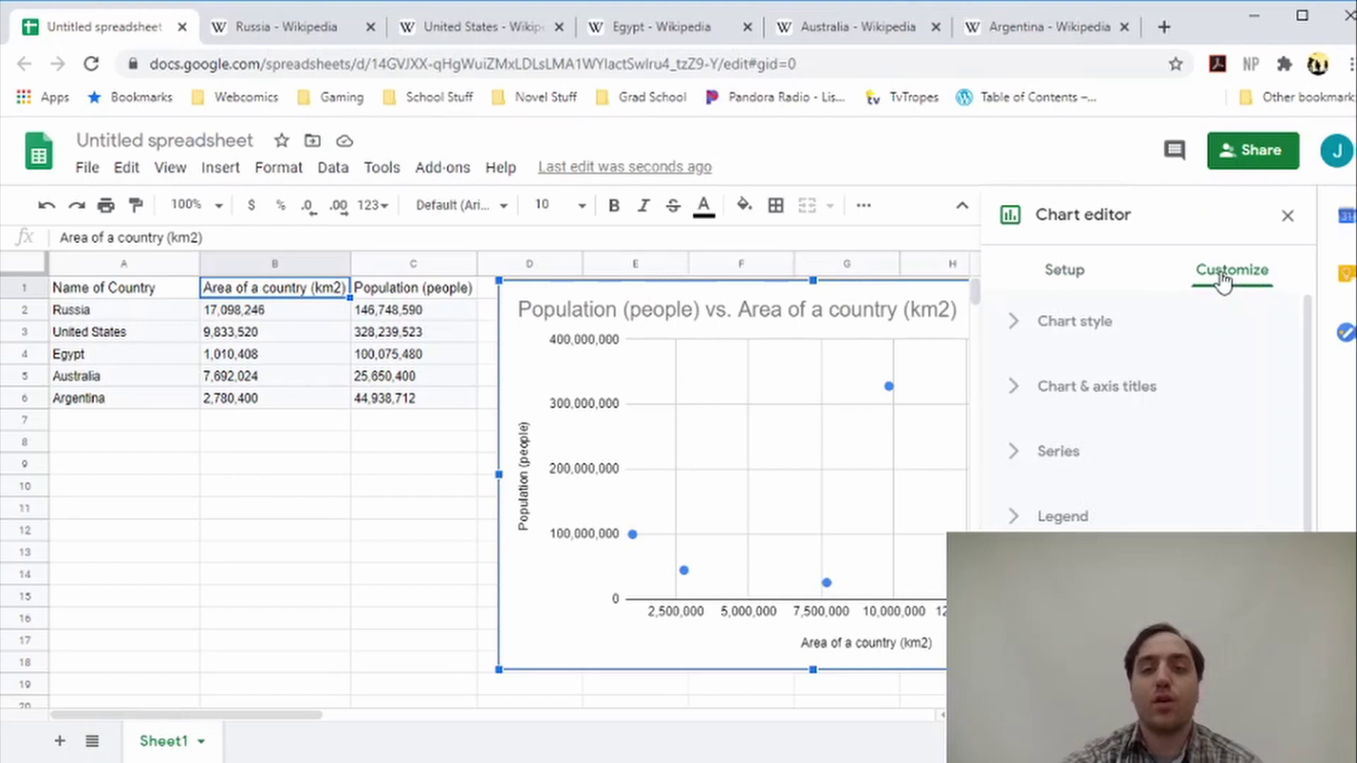
{"action": "left_click", "coordinate": [1080, 284]}
{"action": "scroll", "coordinate": [1131, 386], "scroll_direction": "down", "scroll_amount": 2}
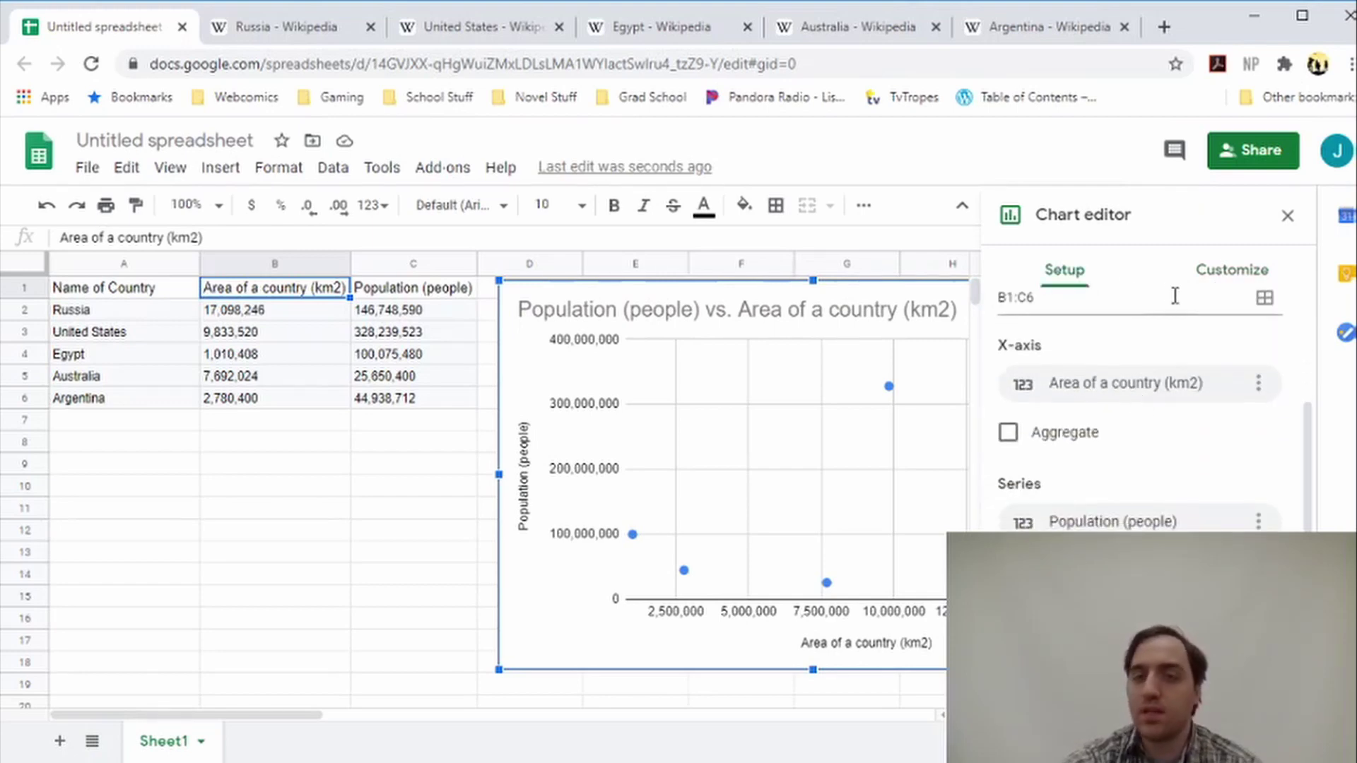
{"action": "left_click", "coordinate": [1214, 286]}
{"action": "scroll", "coordinate": [1195, 396], "scroll_direction": "up", "scroll_amount": 1}
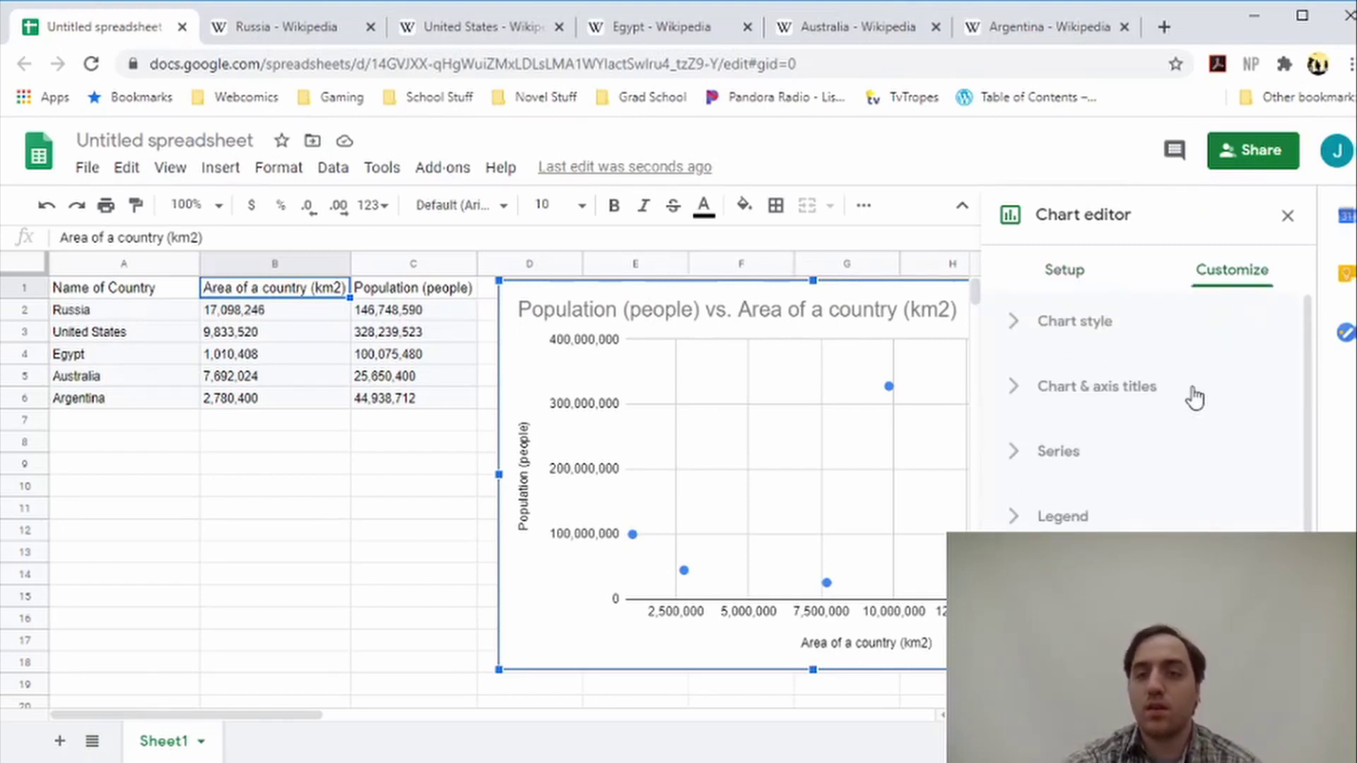
- Review the scatter chart's style options and the text settings of its chart title, horizontal axis title and vertical axis title
{"action": "left_click", "coordinate": [1087, 336]}
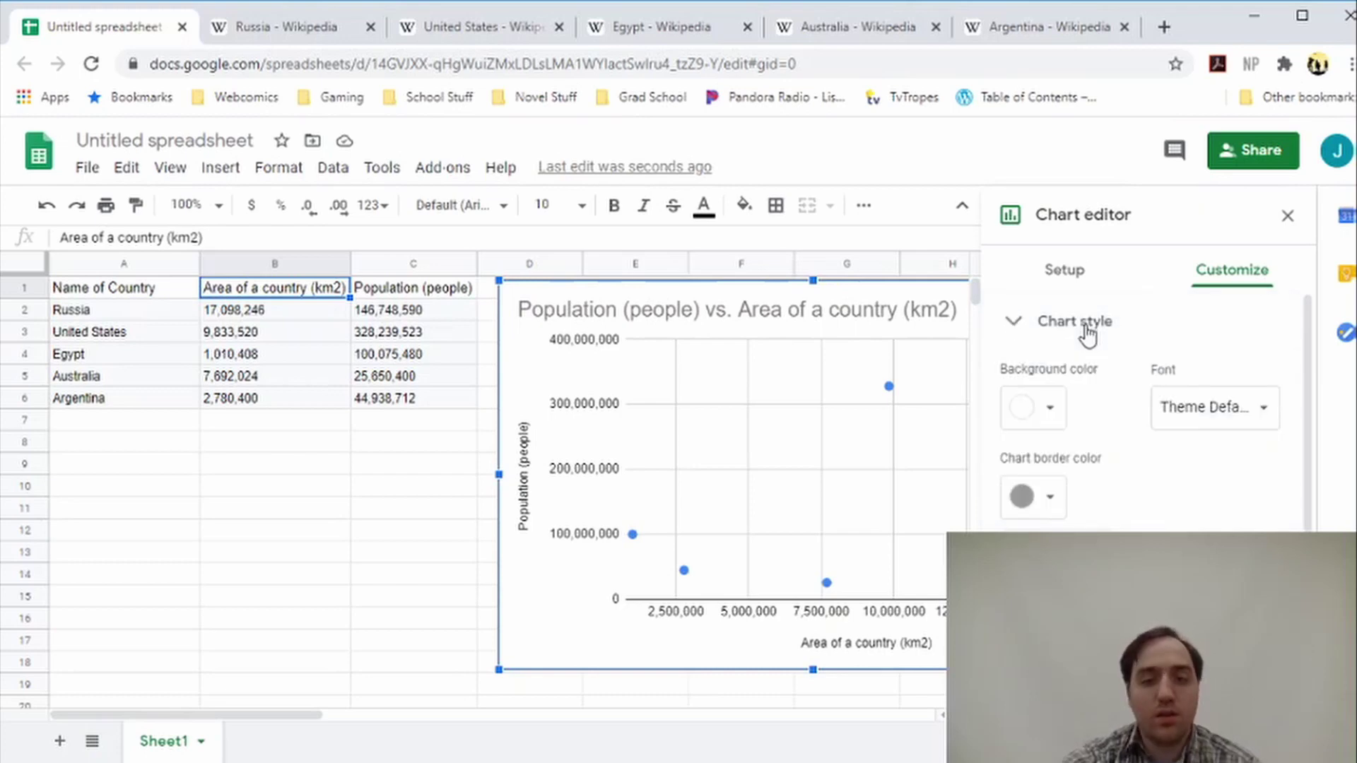
{"action": "left_click", "coordinate": [1085, 334]}
{"action": "left_click", "coordinate": [1083, 385]}
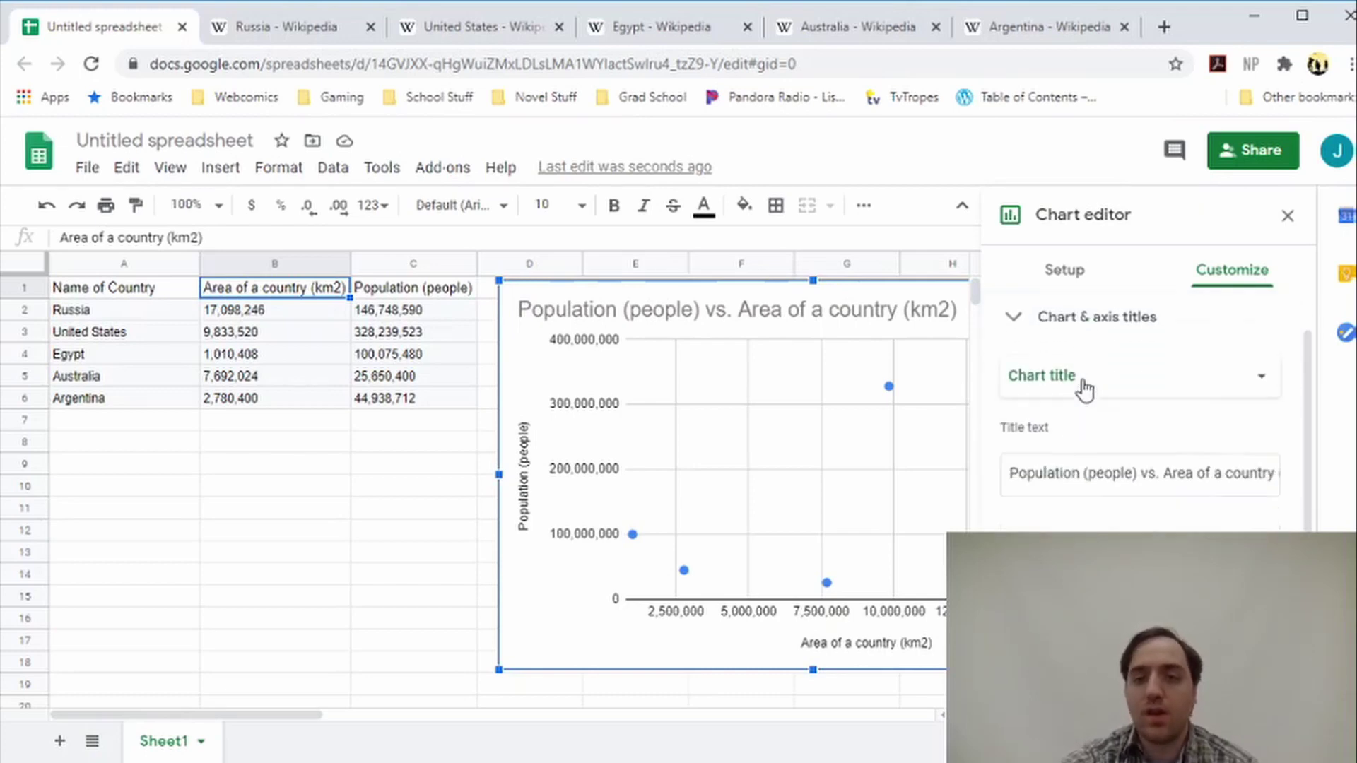
{"action": "scroll", "coordinate": [1085, 389], "scroll_direction": "down", "scroll_amount": 2}
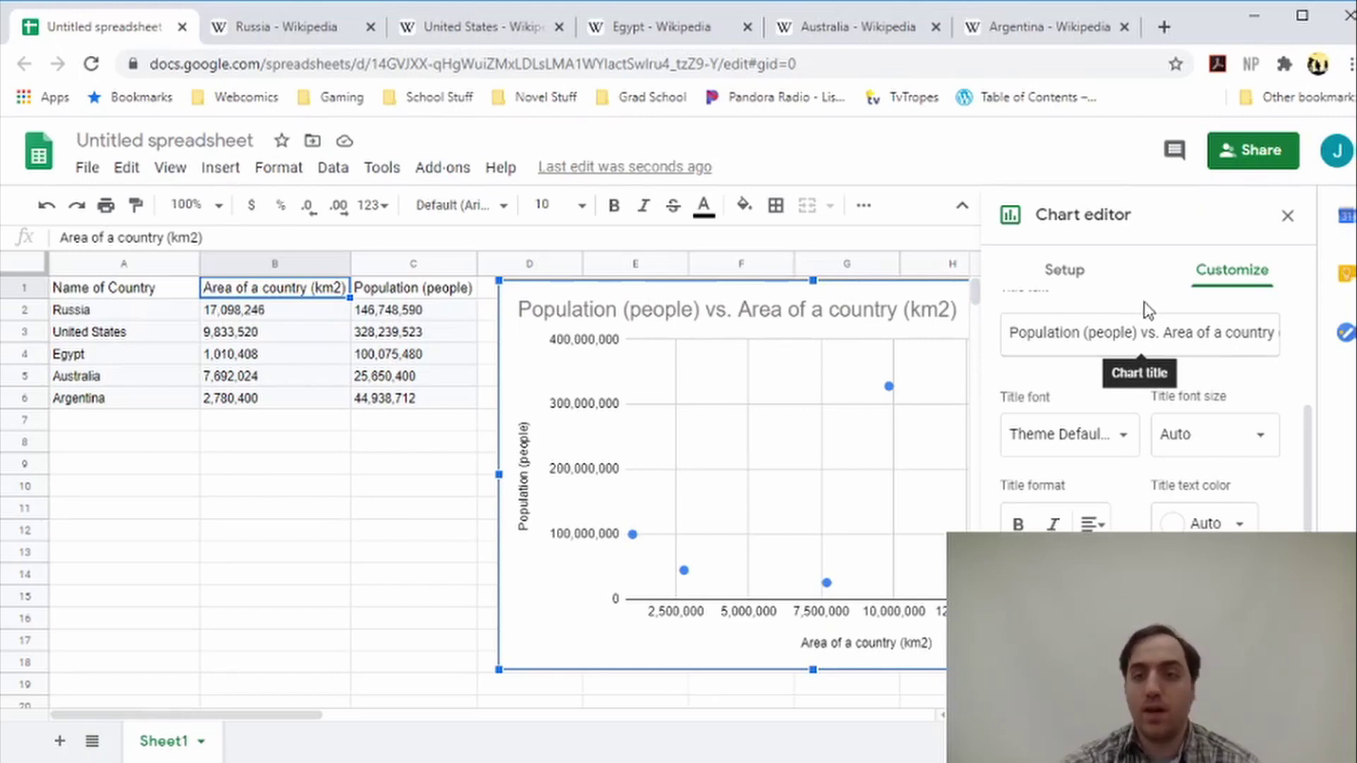
{"action": "scroll", "coordinate": [1134, 391], "scroll_direction": "up", "scroll_amount": 2}
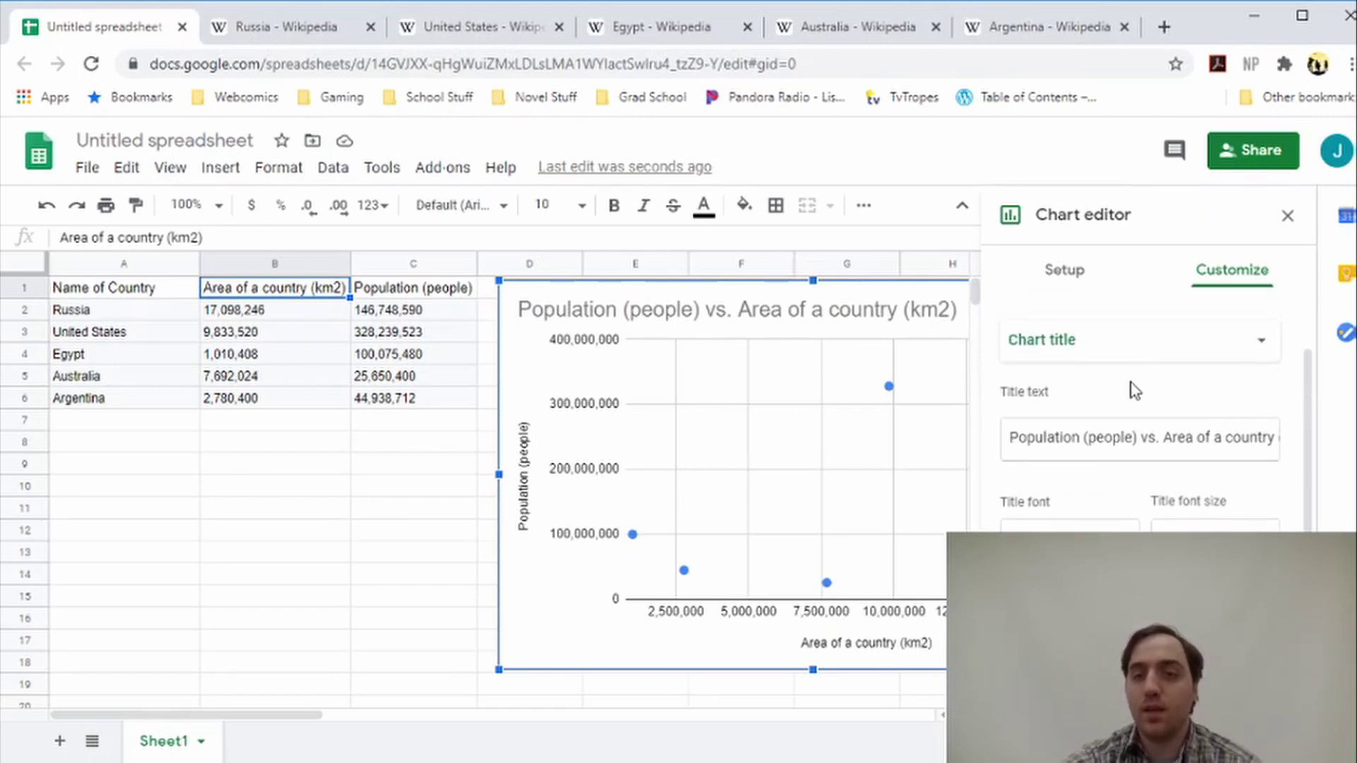
{"action": "left_click", "coordinate": [1085, 345]}
{"action": "left_click", "coordinate": [1107, 409]}
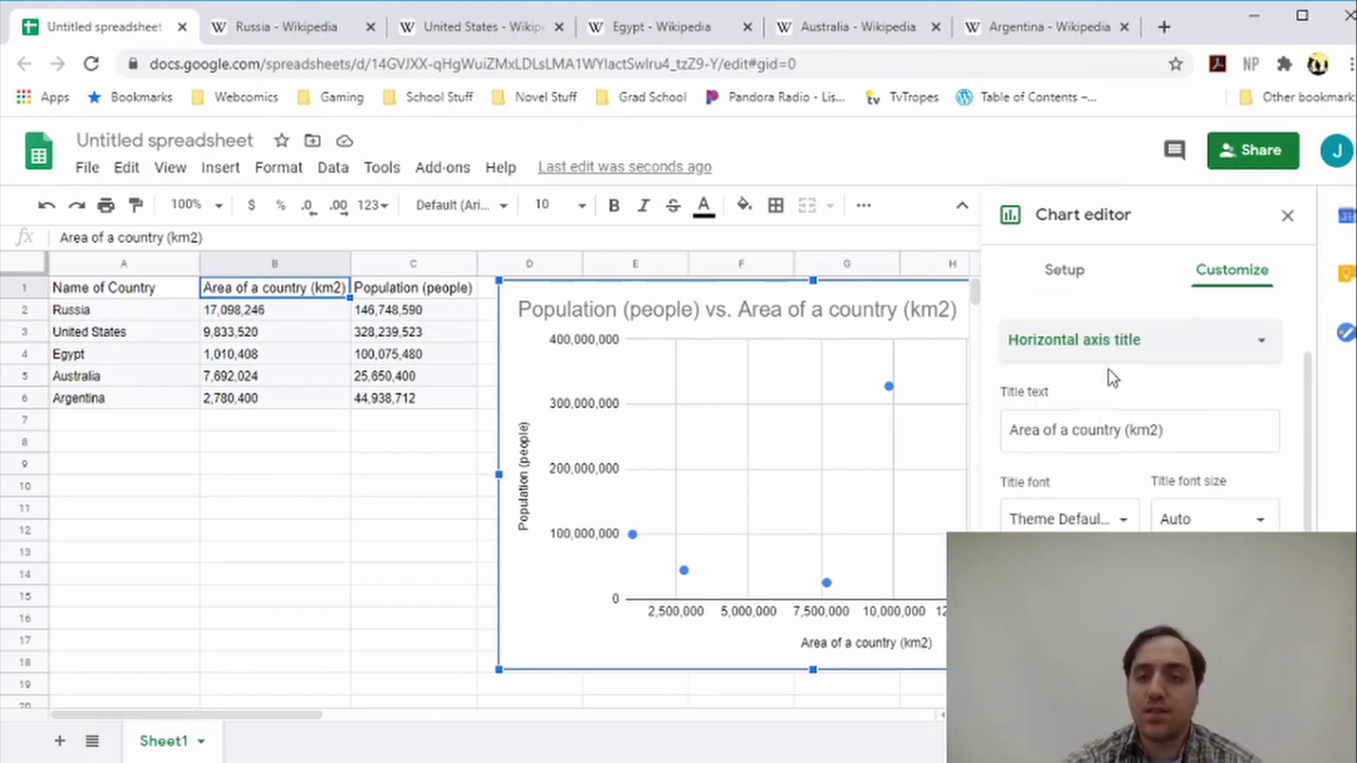
{"action": "left_click", "coordinate": [1111, 350]}
{"action": "left_click", "coordinate": [1075, 269]}
{"action": "left_click", "coordinate": [1104, 337]}
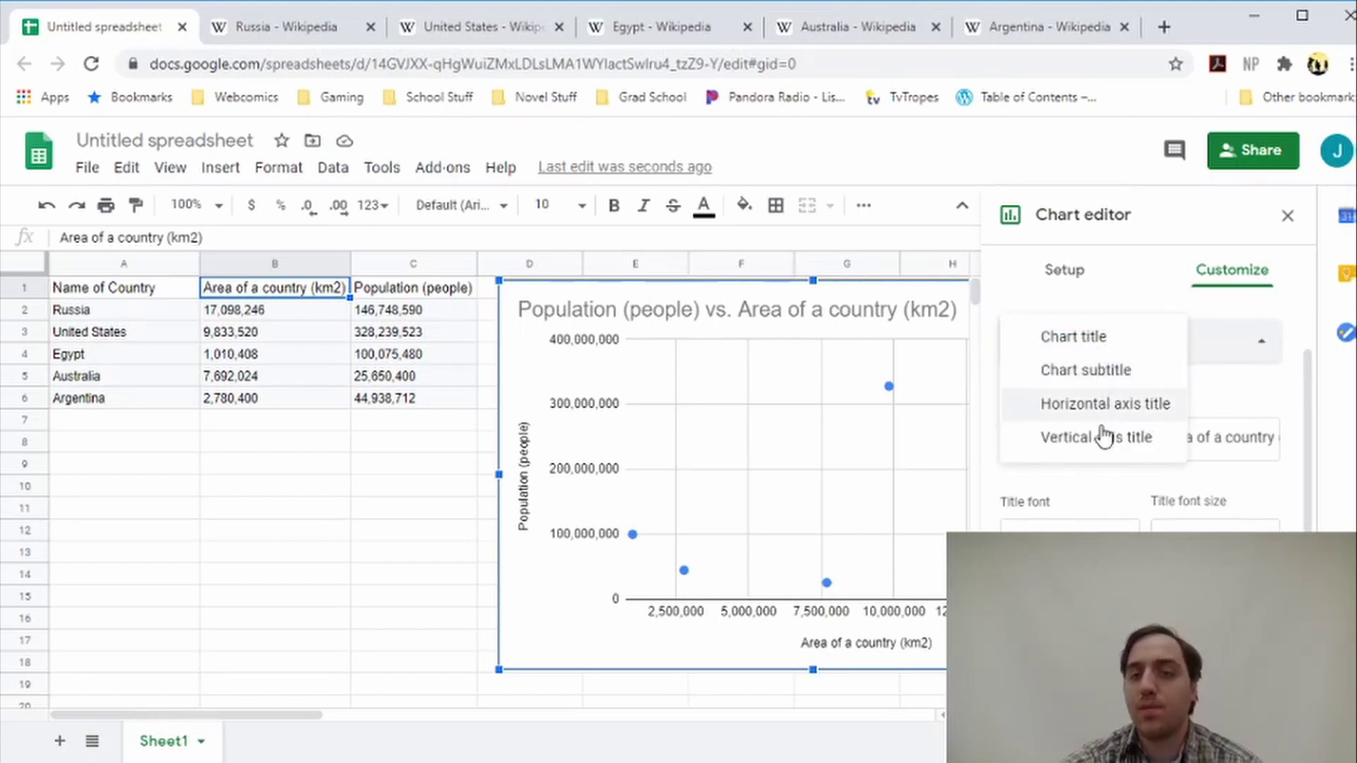
{"action": "left_click", "coordinate": [1064, 439]}
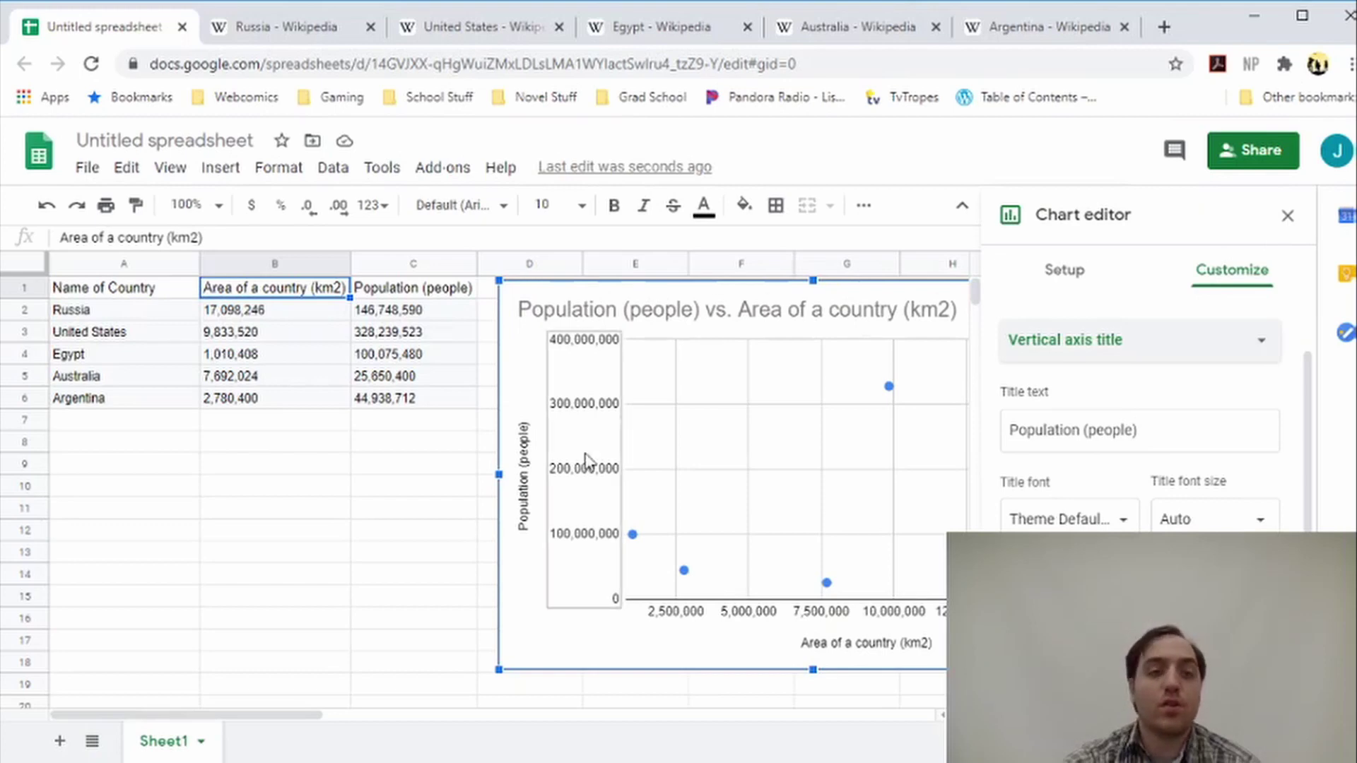
- Select the vertical axis title directly on the chart to check its text settings, and open the series options
{"action": "left_click", "coordinate": [524, 474]}
{"action": "left_click", "coordinate": [526, 467]}
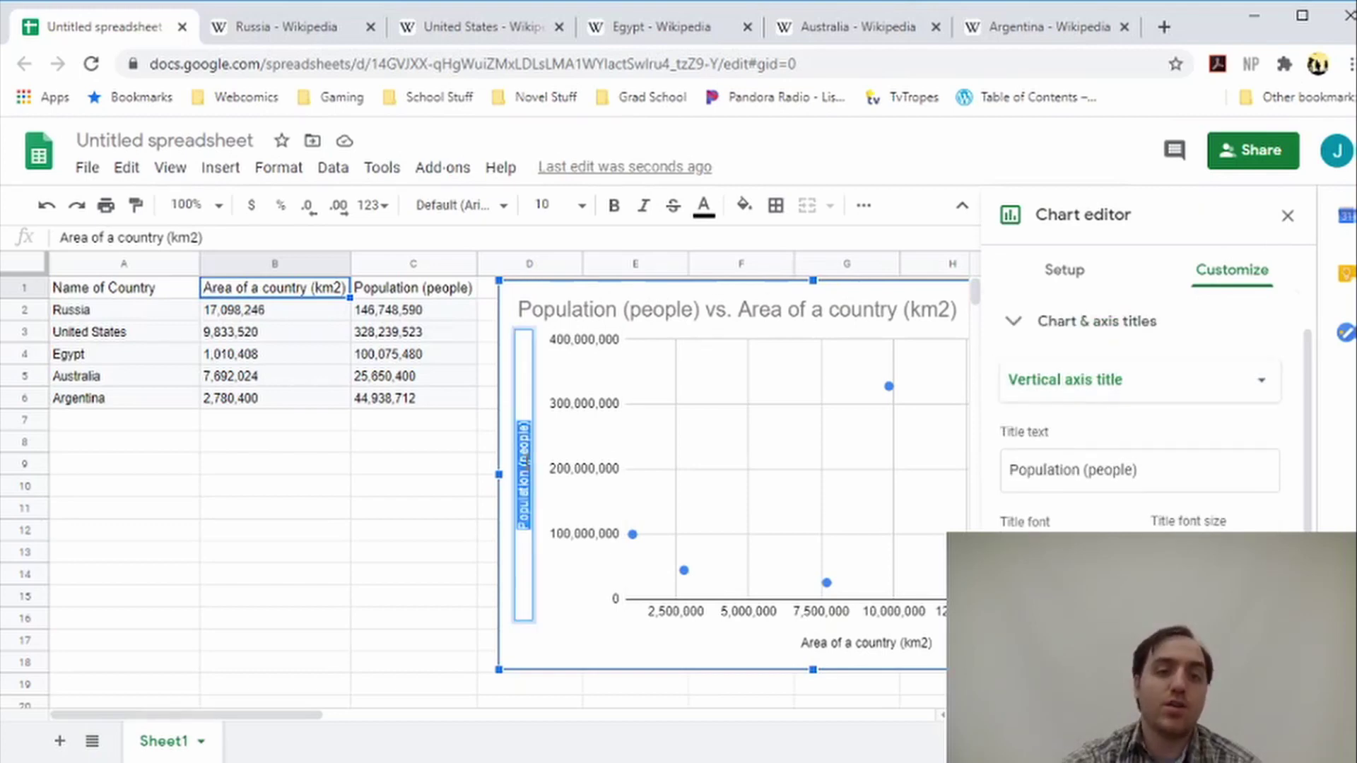
{"action": "left_click", "coordinate": [1155, 381]}
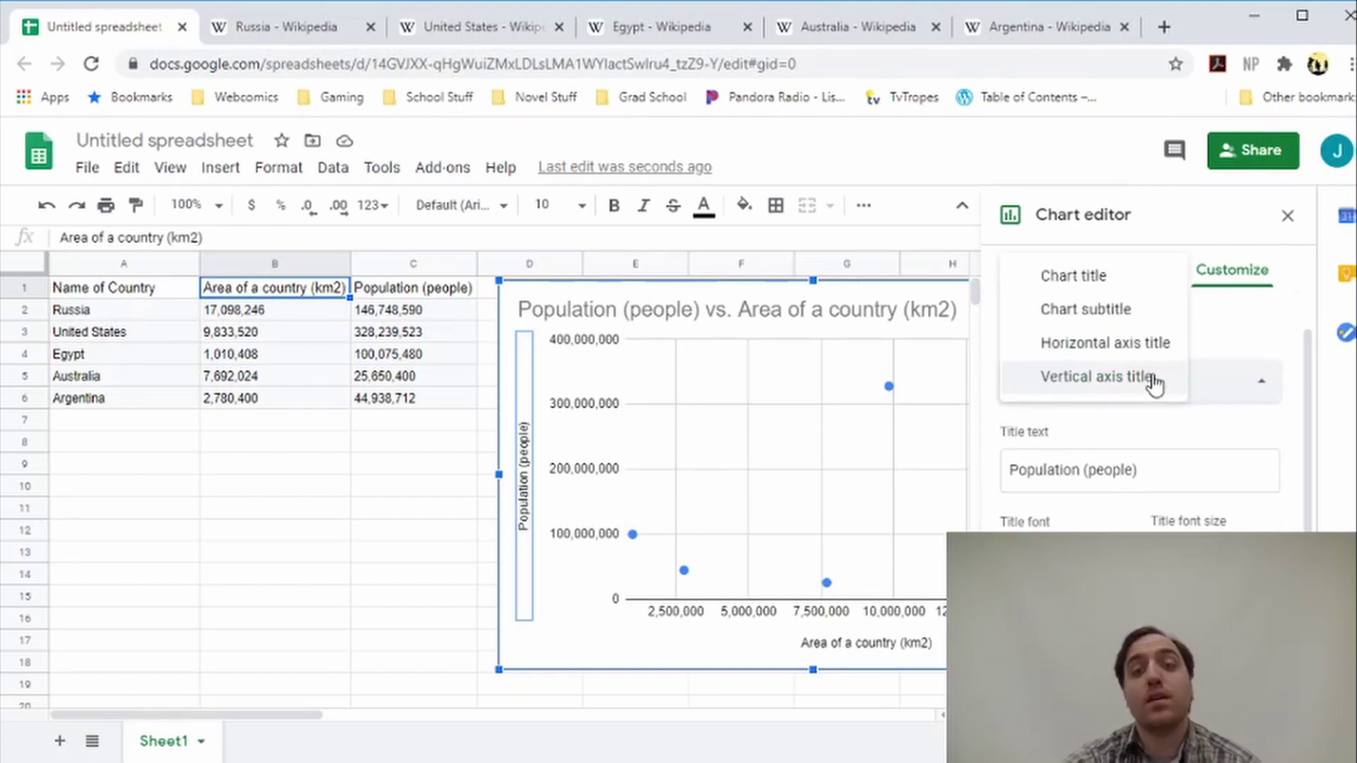
{"action": "left_click", "coordinate": [1154, 382]}
{"action": "left_click", "coordinate": [1084, 322]}
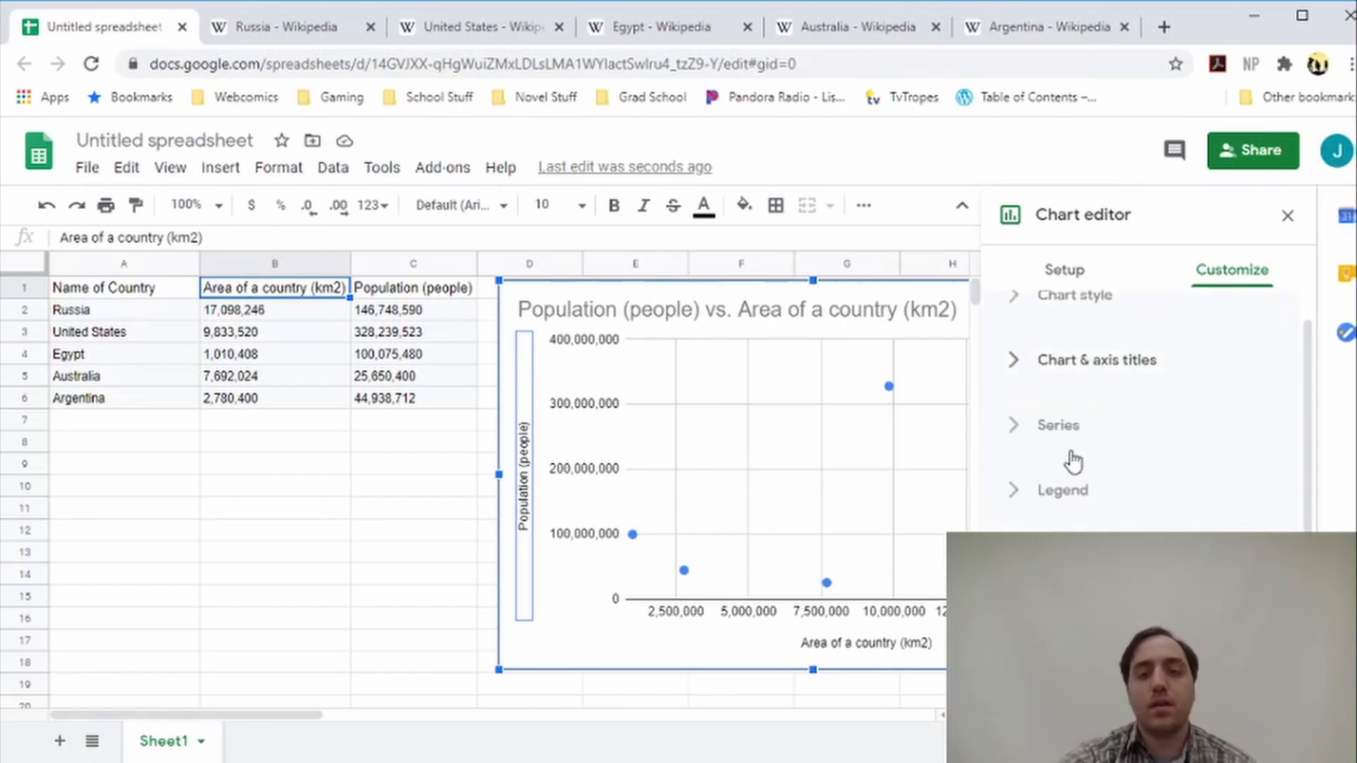
{"action": "left_click", "coordinate": [1067, 431]}
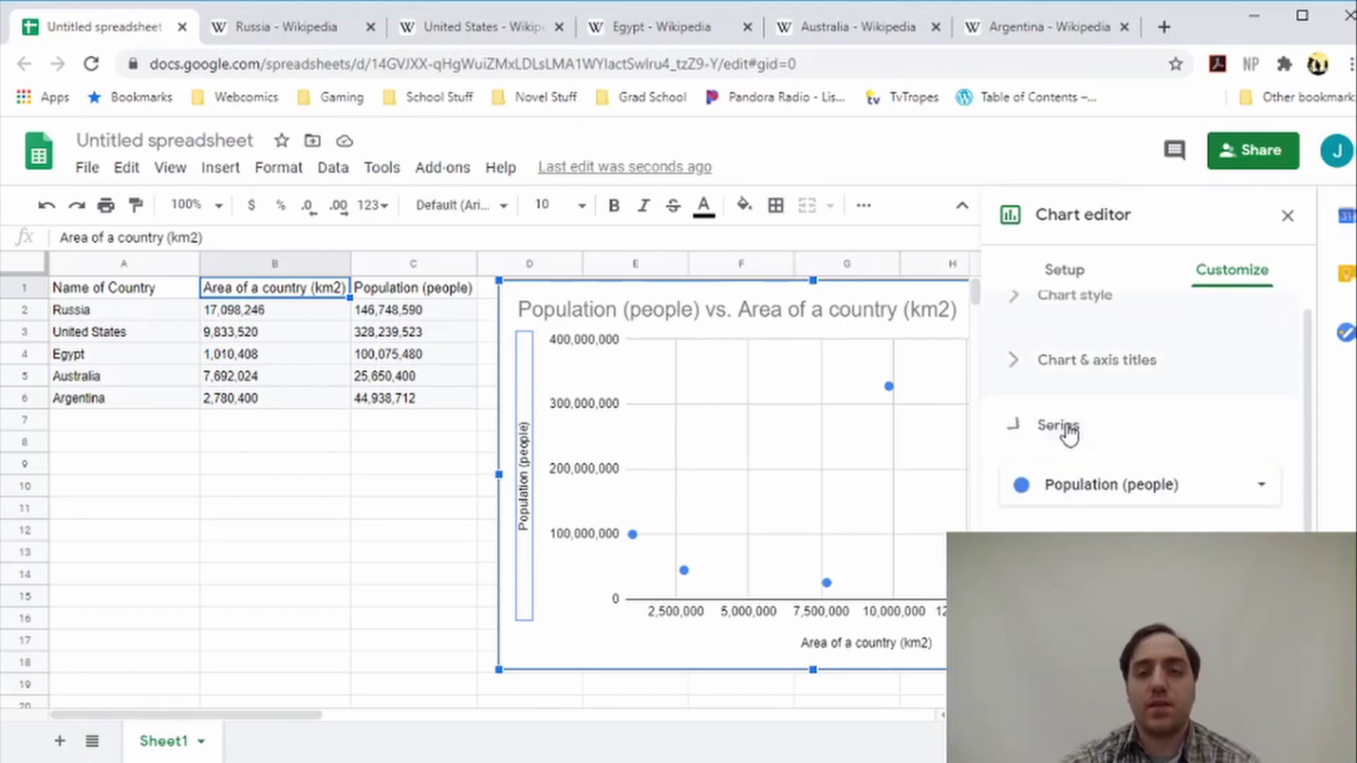
{"action": "left_click_drag", "start_coordinate": [782, 292], "coordinate": [604, 288]}
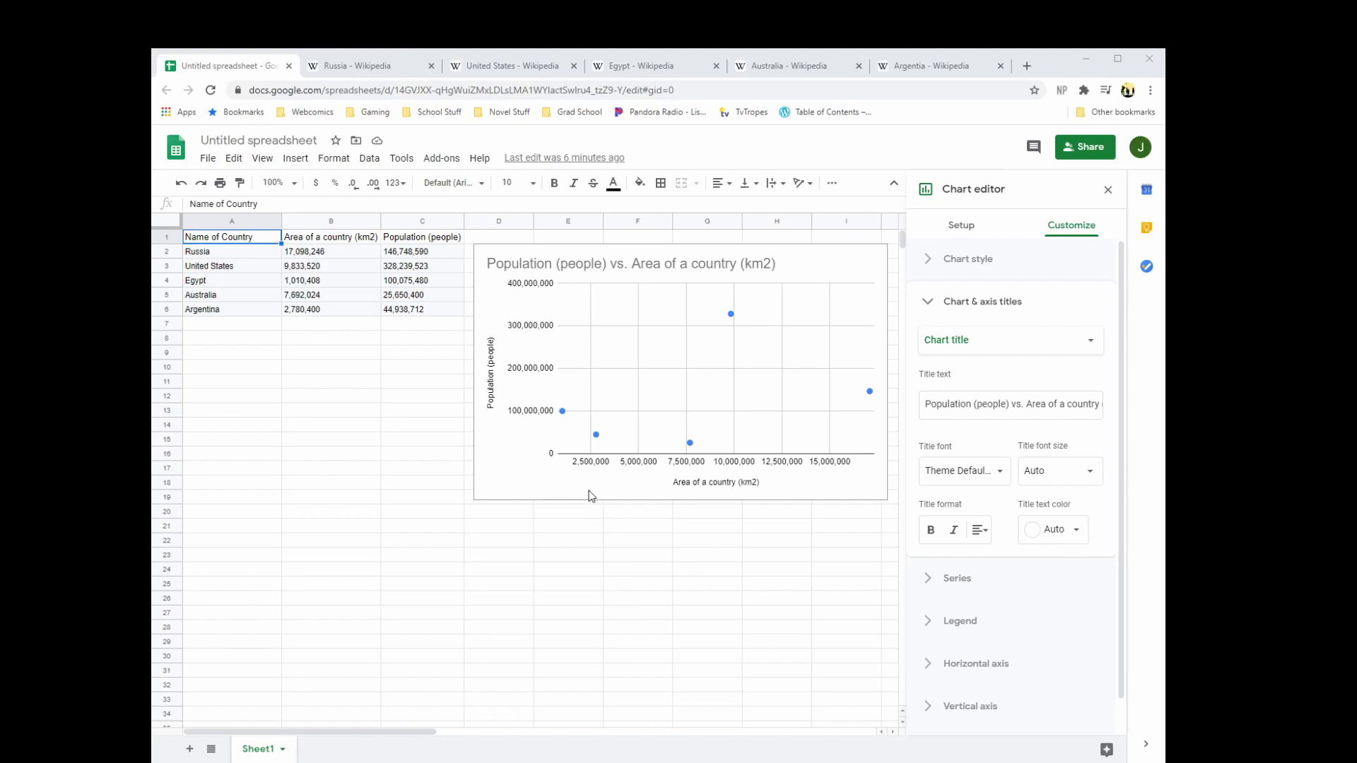
- Add a linear trendline to the Population (people) series of the scatter chart
{"action": "left_click", "coordinate": [592, 496]}
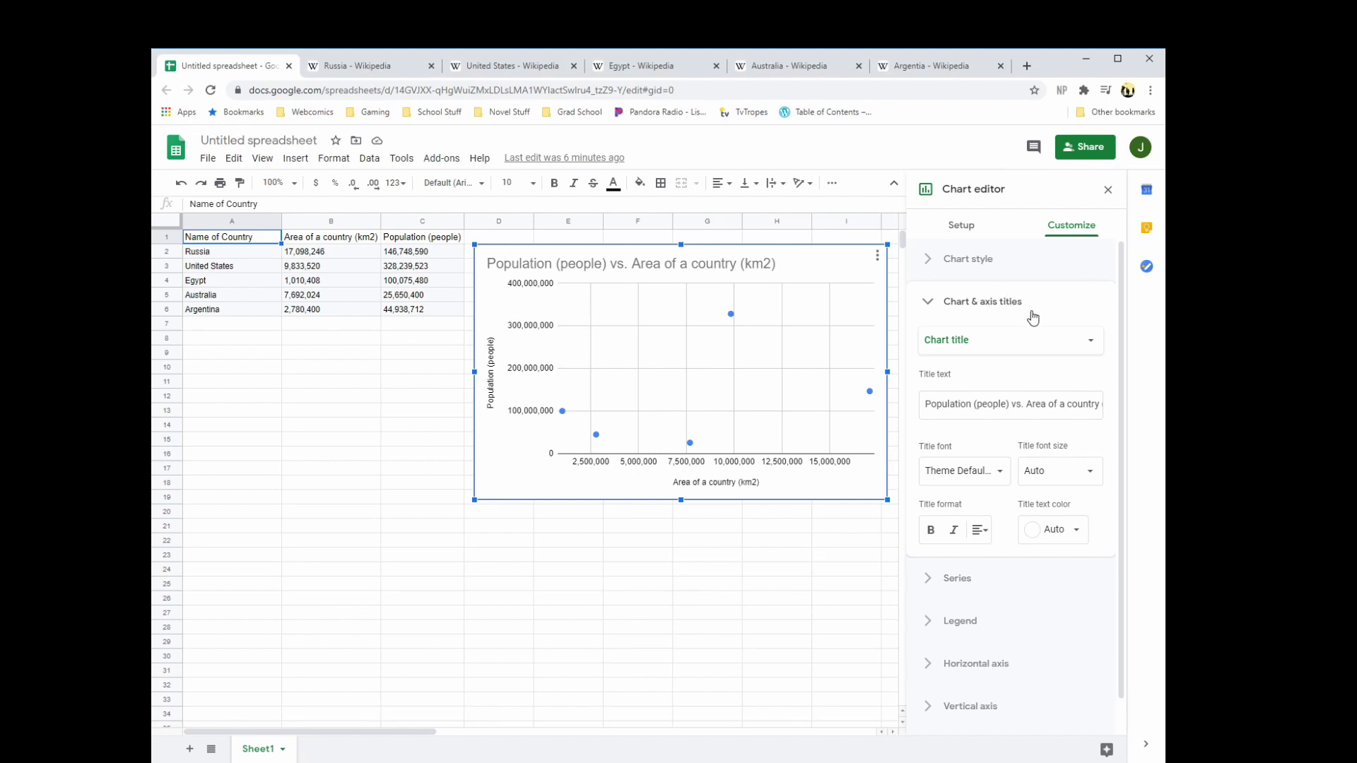
{"action": "left_click", "coordinate": [988, 301]}
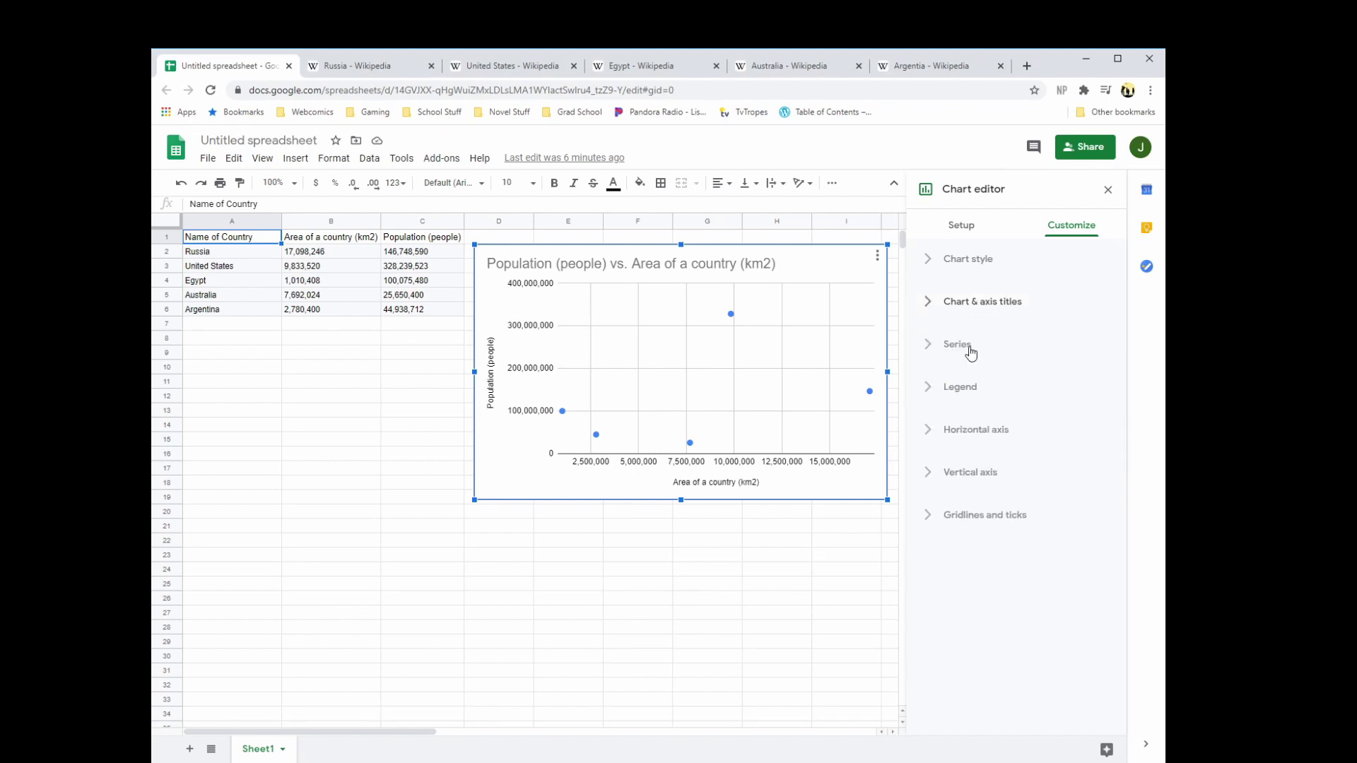
{"action": "left_click", "coordinate": [970, 346]}
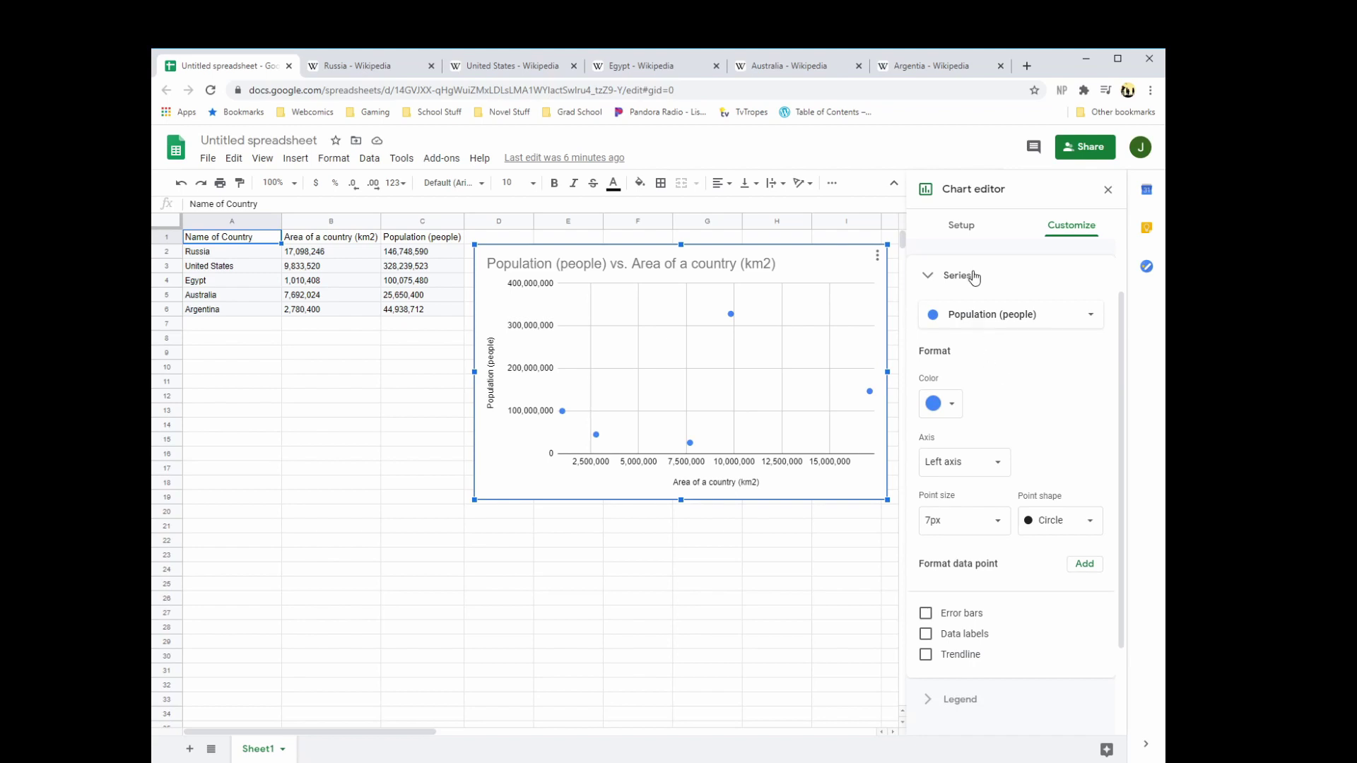
{"action": "scroll", "coordinate": [982, 460], "scroll_direction": "down", "scroll_amount": 1}
{"action": "scroll", "coordinate": [982, 460], "scroll_direction": "down", "scroll_amount": 1}
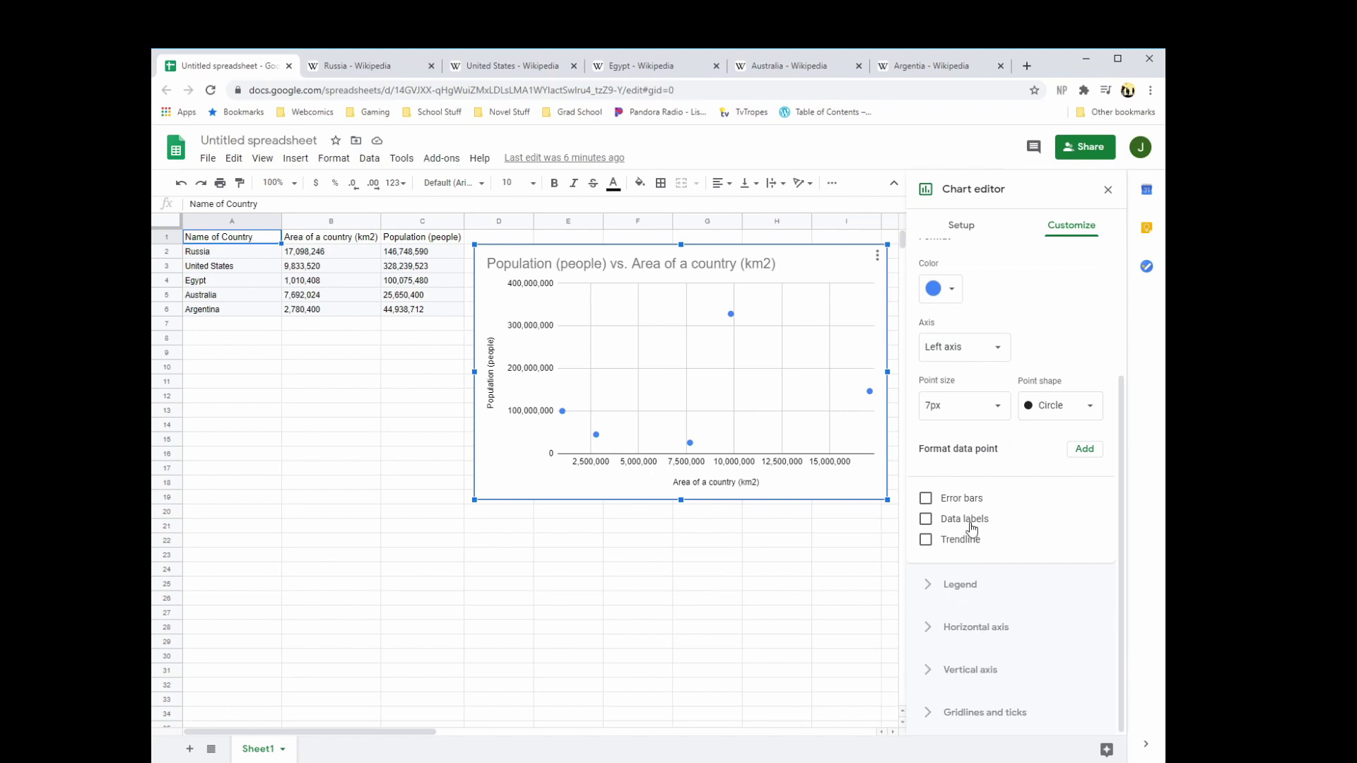
{"action": "left_click", "coordinate": [958, 541]}
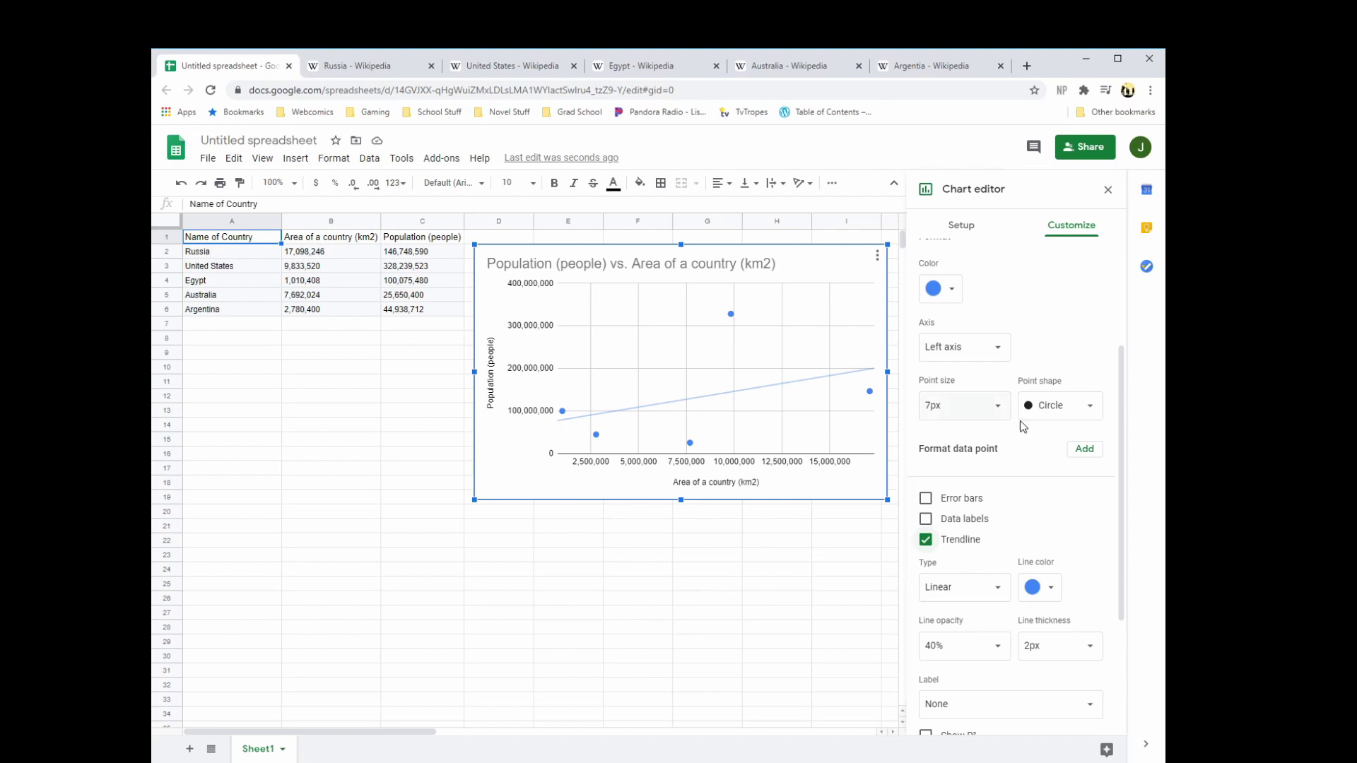
- Label the trendline with its equation and show its R² value in the chart legend
{"action": "scroll", "coordinate": [1032, 456], "scroll_direction": "down", "scroll_amount": 3}
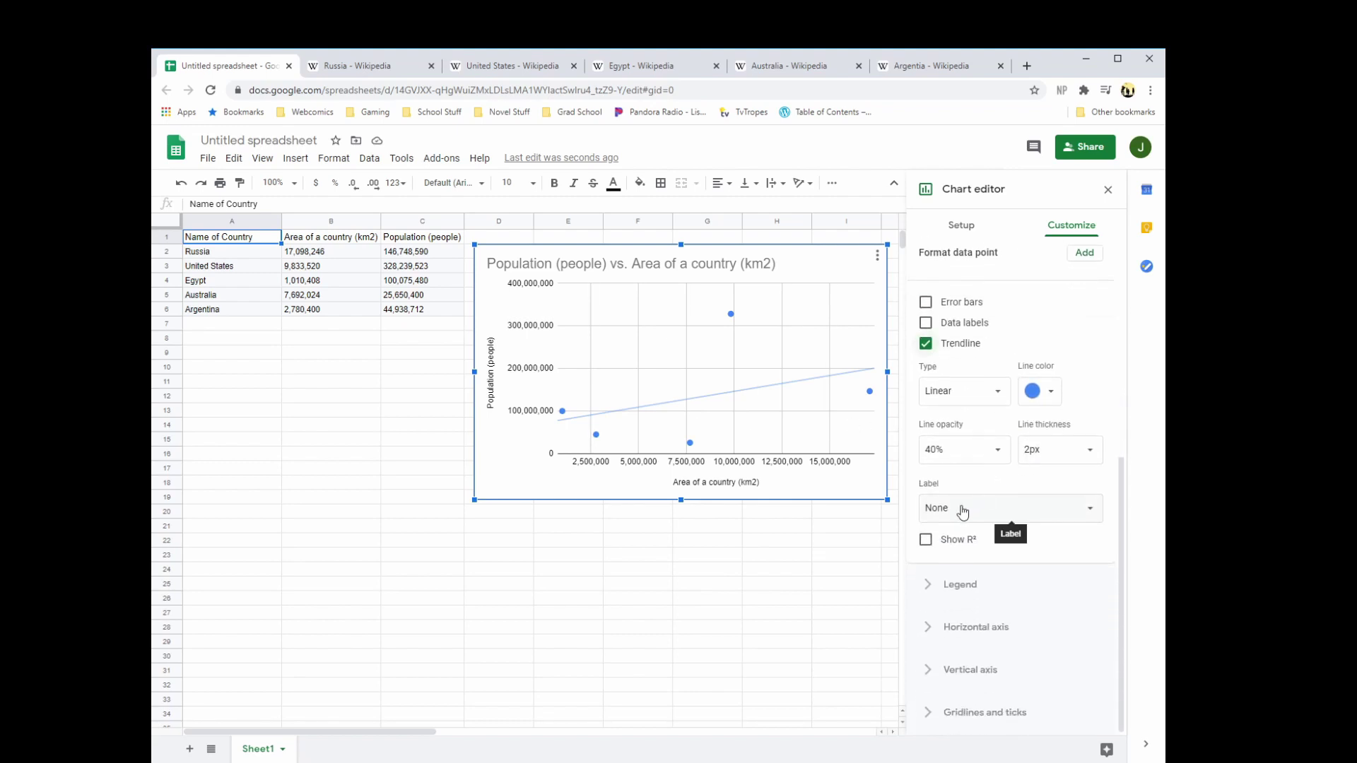
{"action": "left_click", "coordinate": [963, 511]}
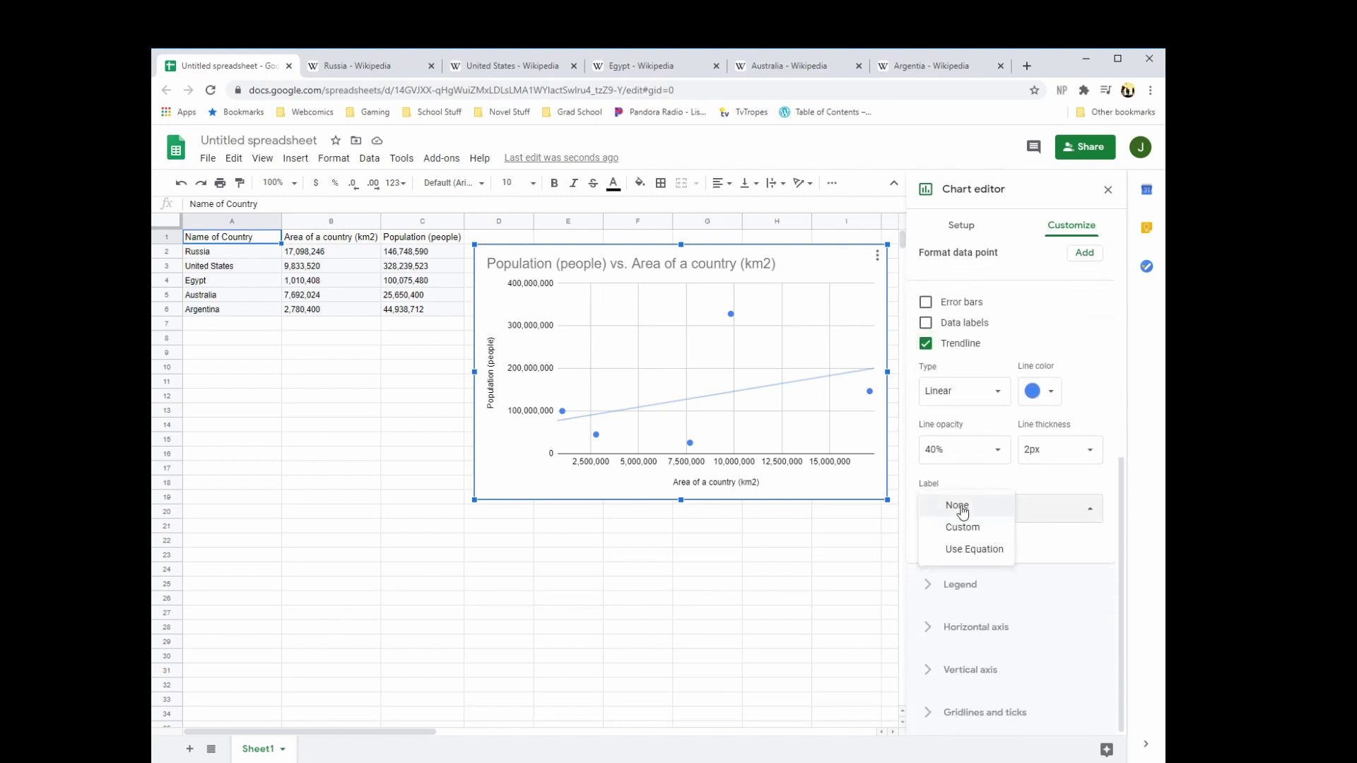
{"action": "left_click", "coordinate": [973, 555]}
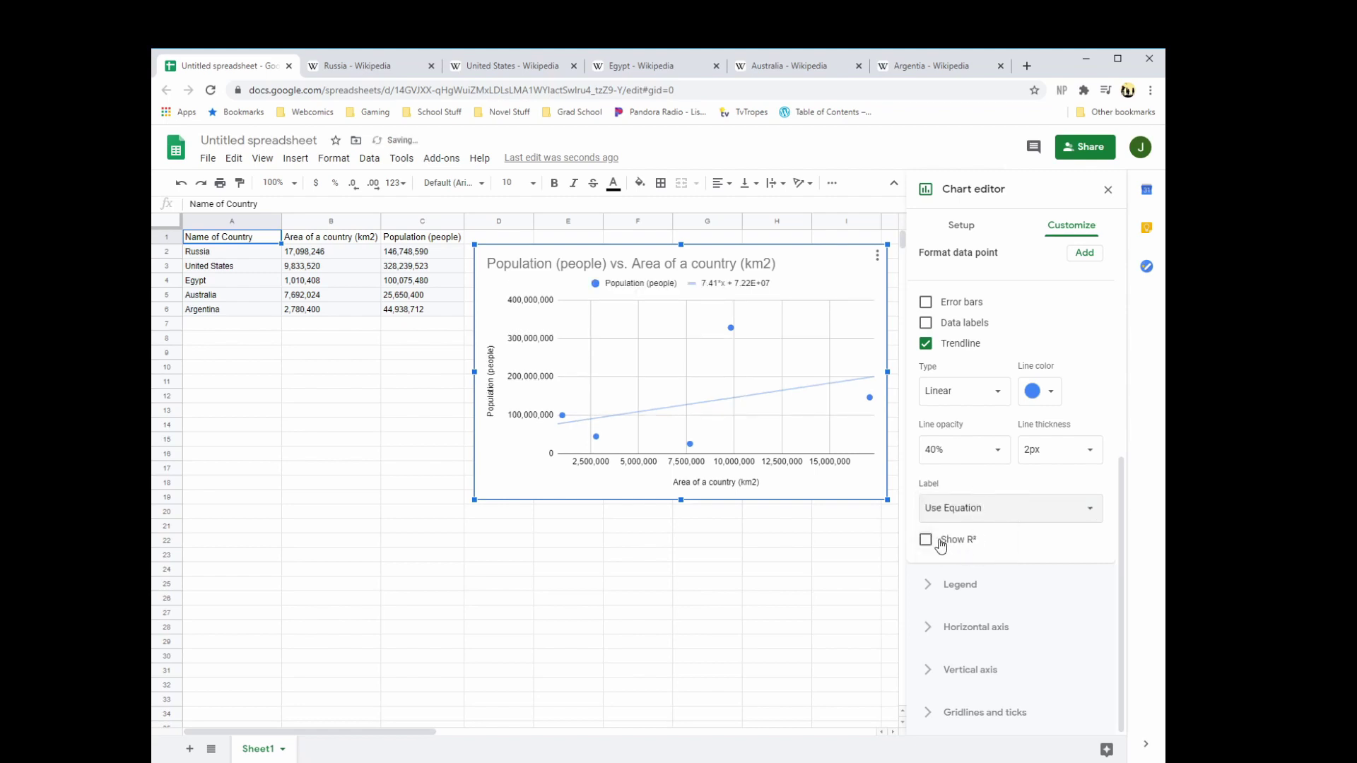
{"action": "left_click", "coordinate": [939, 541]}
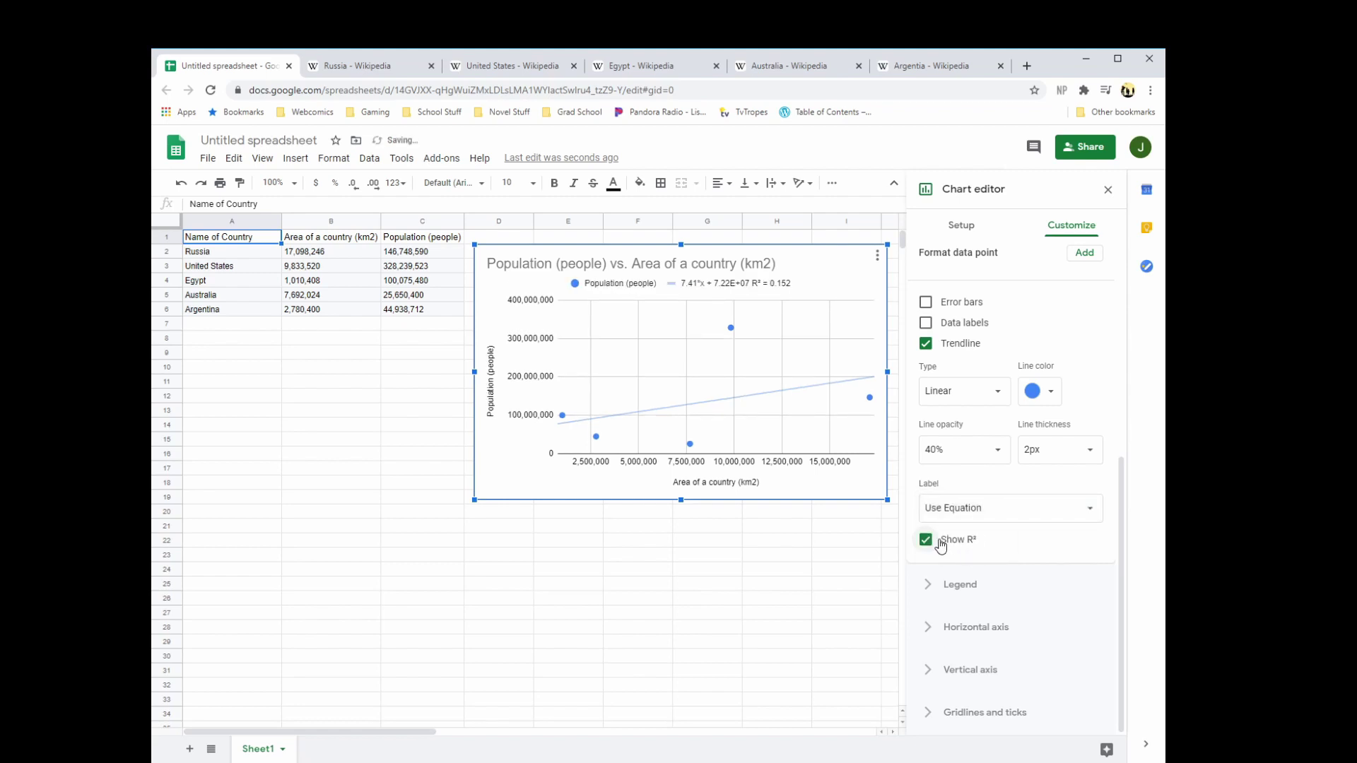